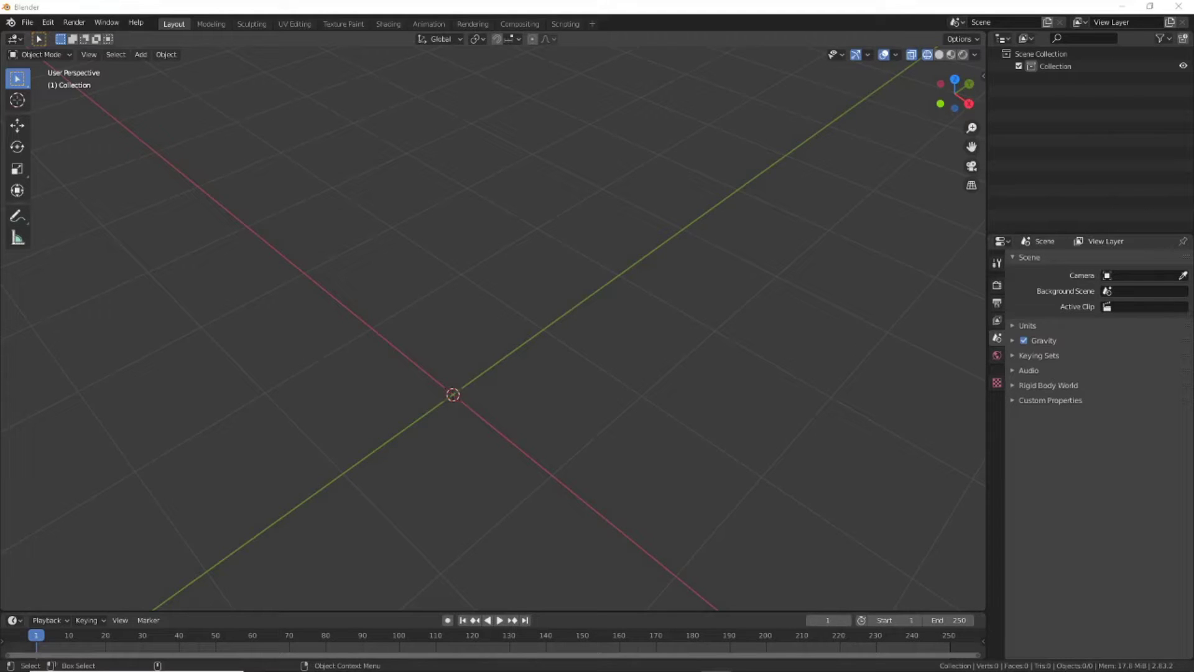
Add a four-sided cylinder and enter Edit Mode on its mesh.
left_click(140, 54)
left_click(280, 134)
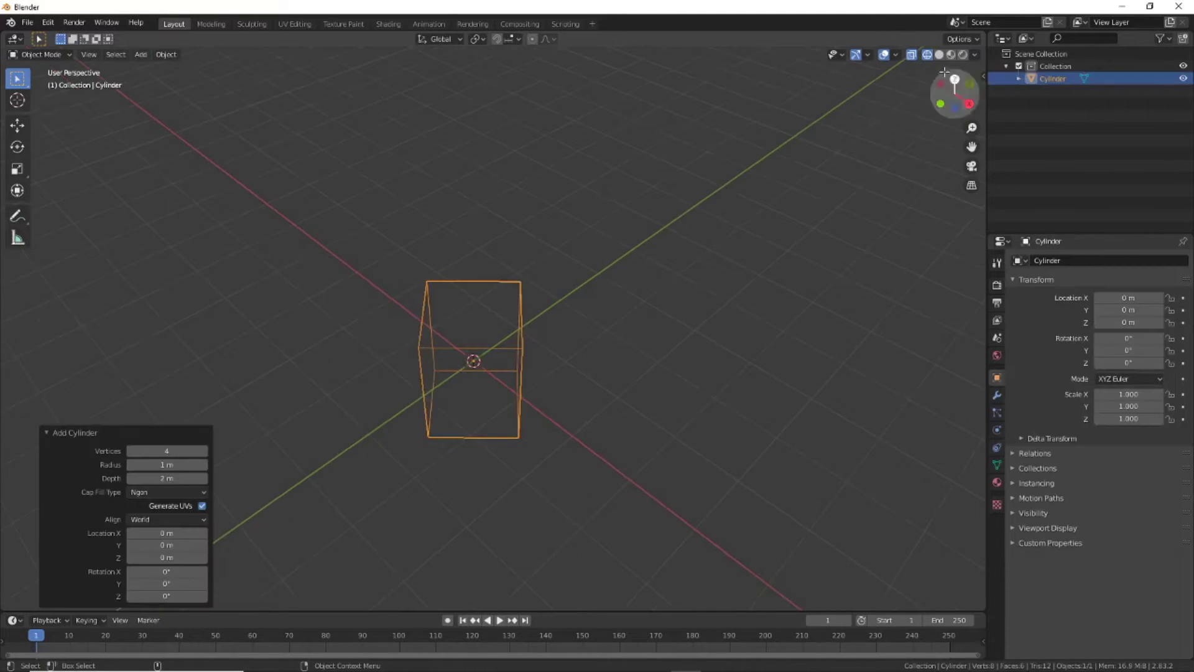
left_click(40, 54)
Extrude the top face upward and scale it smaller to taper the shoulder.
left_click(463, 298)
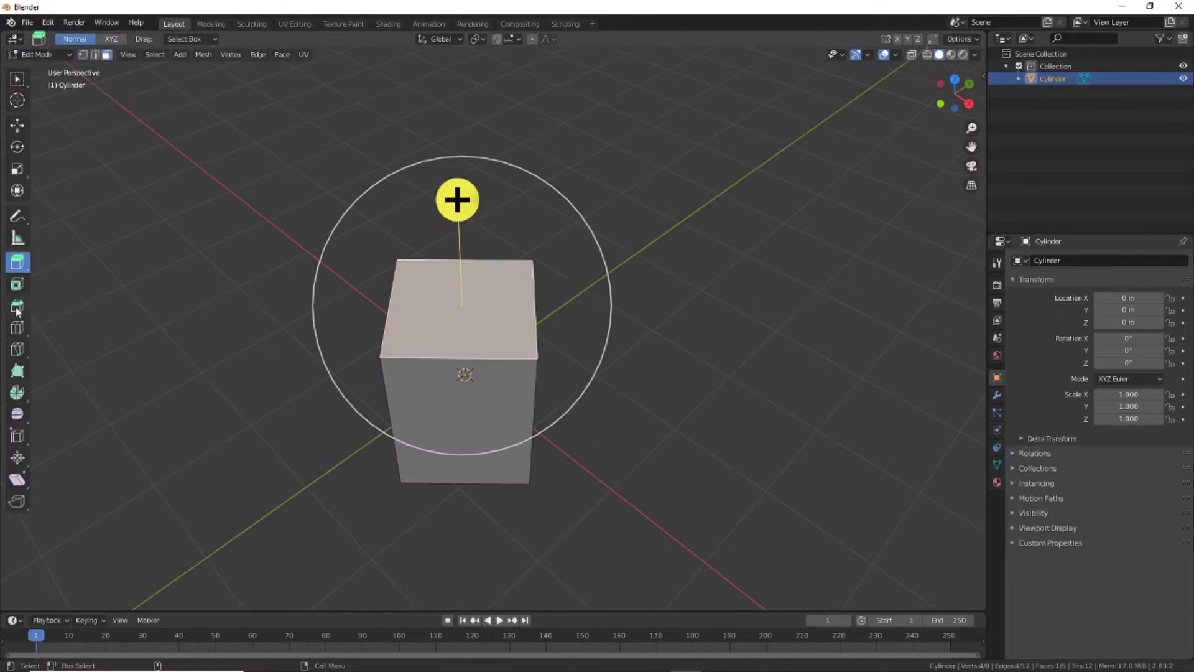
left_click_drag(459, 200, 468, 194)
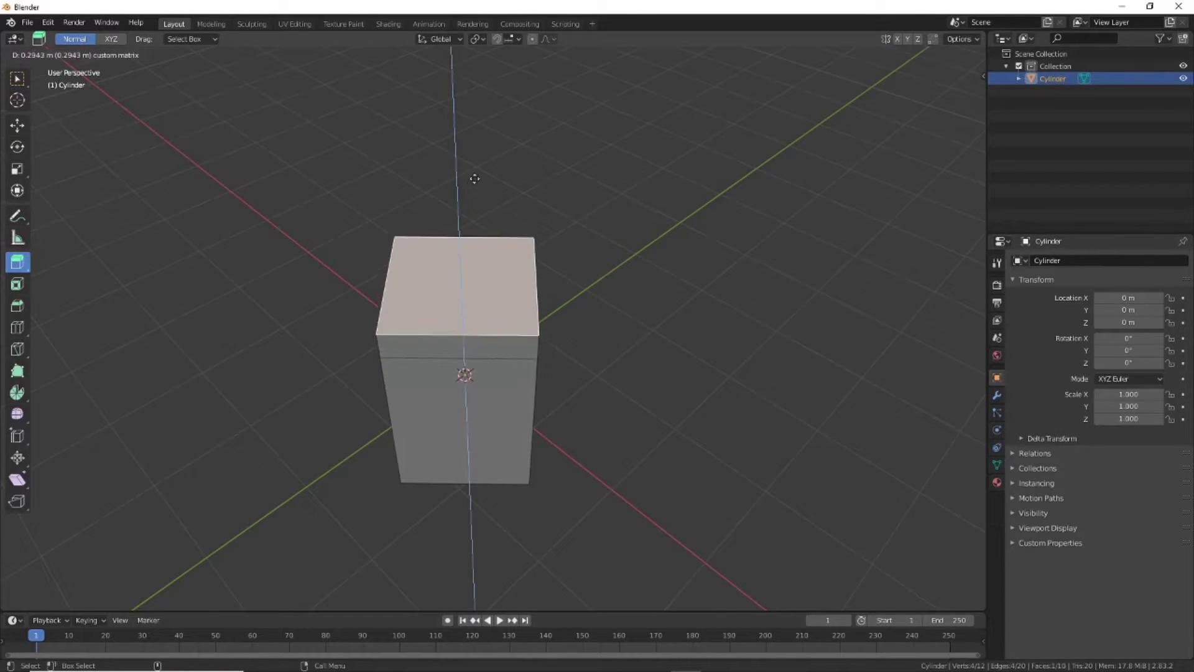
left_click(474, 179)
key("shift+space")
key("s")
left_click_drag(545, 275, 497, 240)
left_click(504, 249)
Add 15 loop cuts across the body, then view from the top.
key("e")
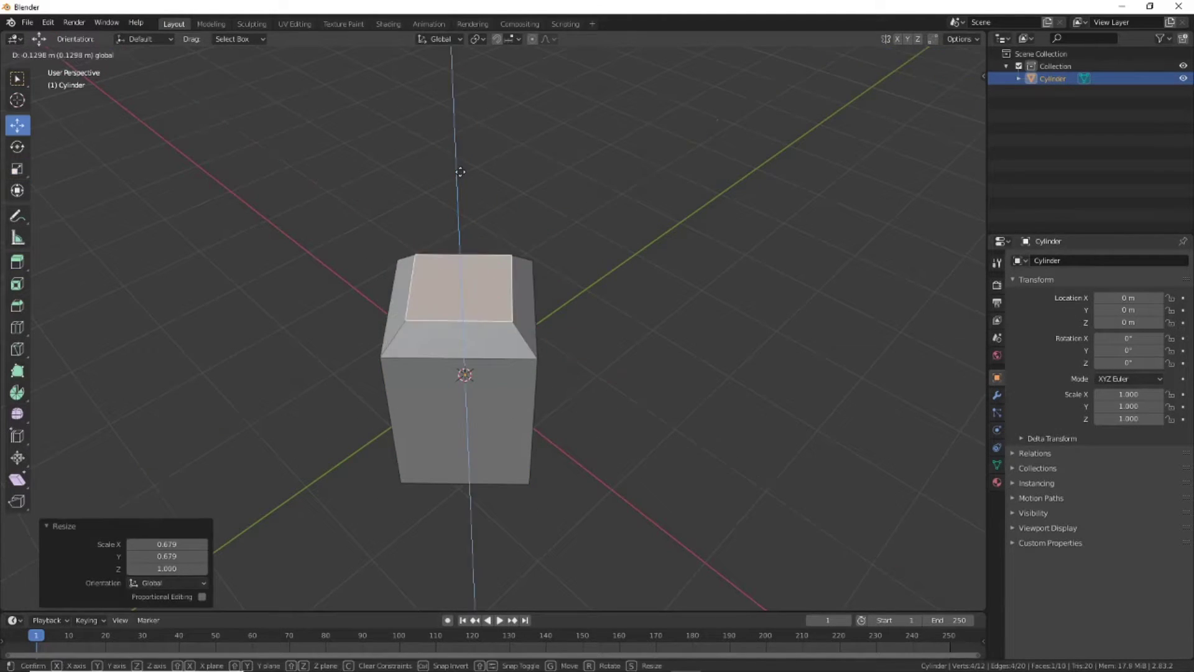
left_click(461, 187)
left_click(17, 327)
left_click(463, 358)
key("KP_7")
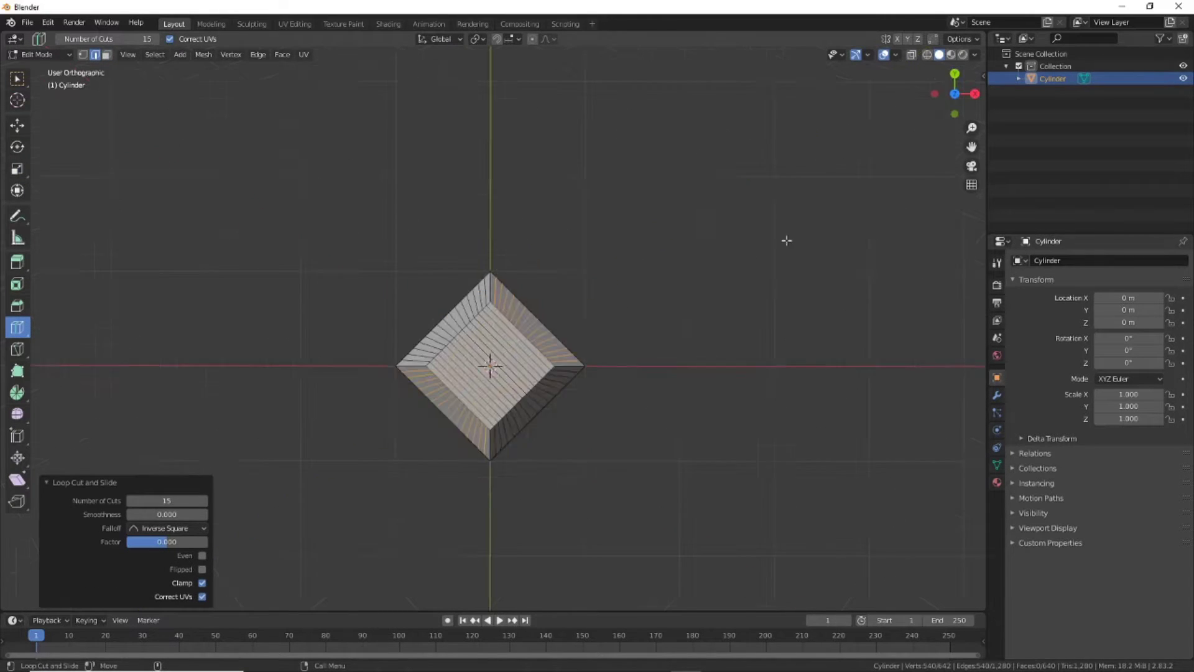
Round the top's inner vertices into a circle with proportional editing, scaled to 0.78.
left_click(83, 55)
left_click(17, 125)
left_click(489, 281)
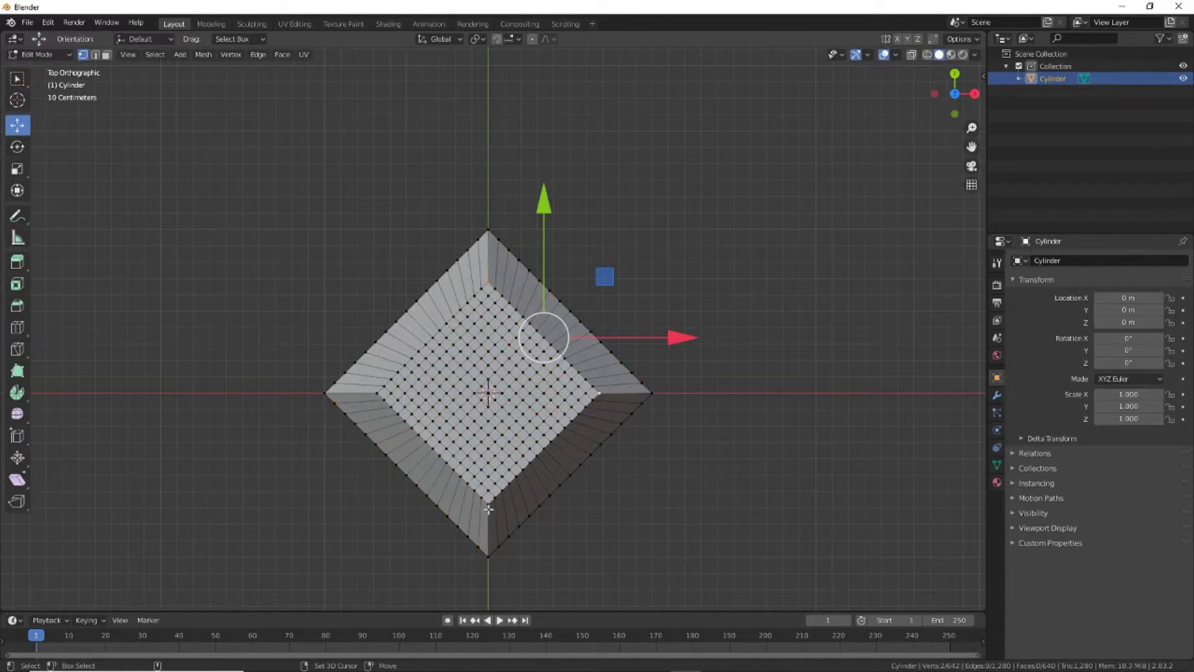
left_click(533, 40)
key("shift+space")
key("s")
left_click_drag(535, 334, 526, 341)
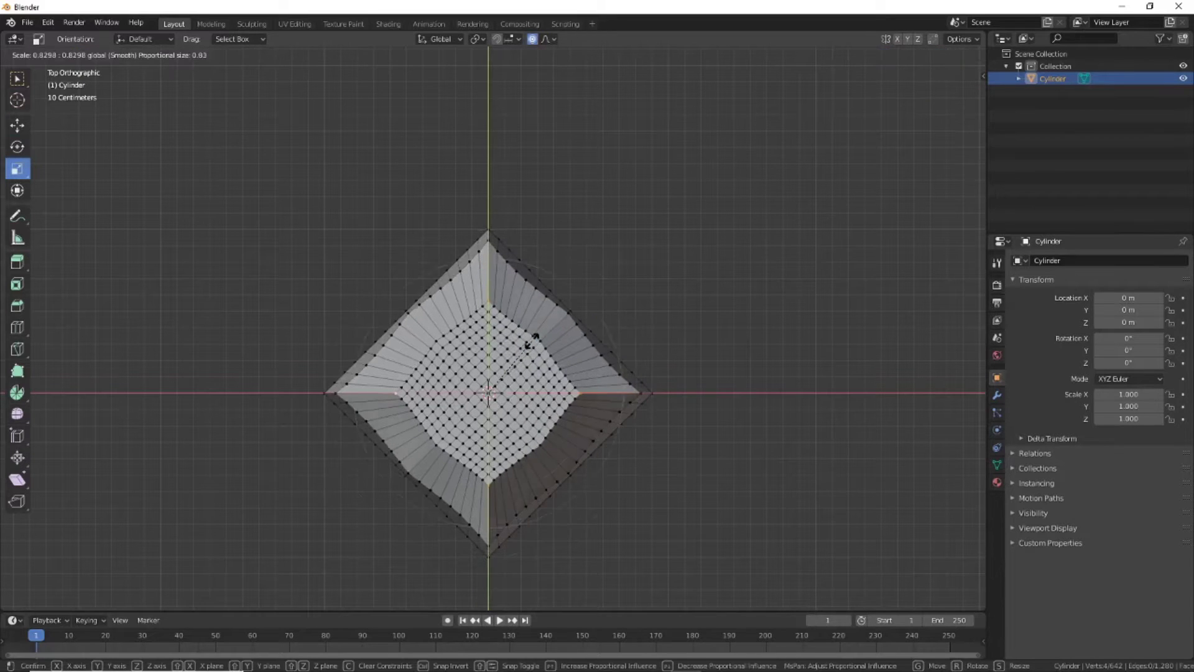
scroll(526, 341, "up", 3)
scroll(526, 341, "up", 2)
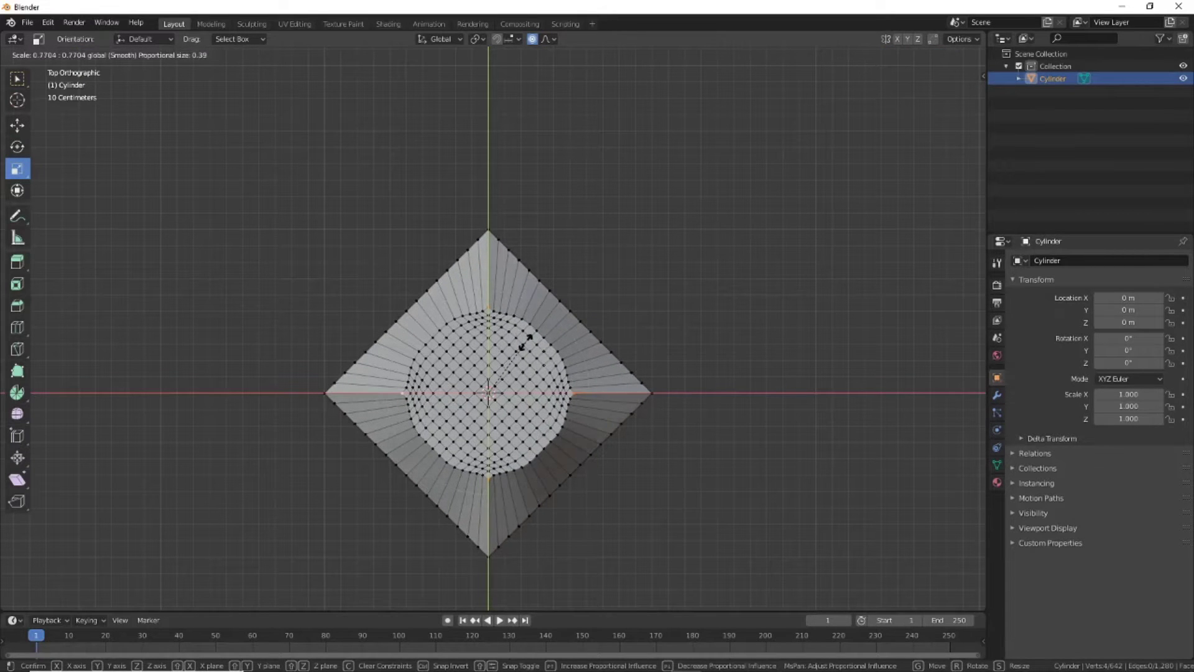
left_click(527, 339)
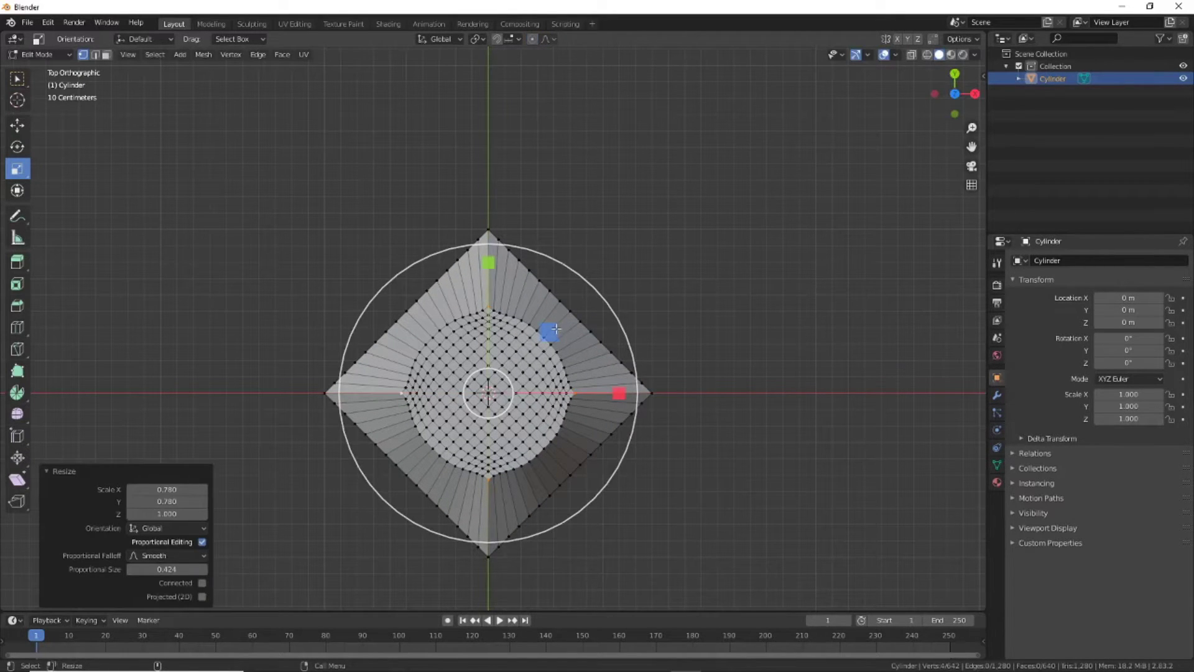
Rescale the rounded top vertices to 0.959.
scroll(554, 327, "up", 3)
key("s")
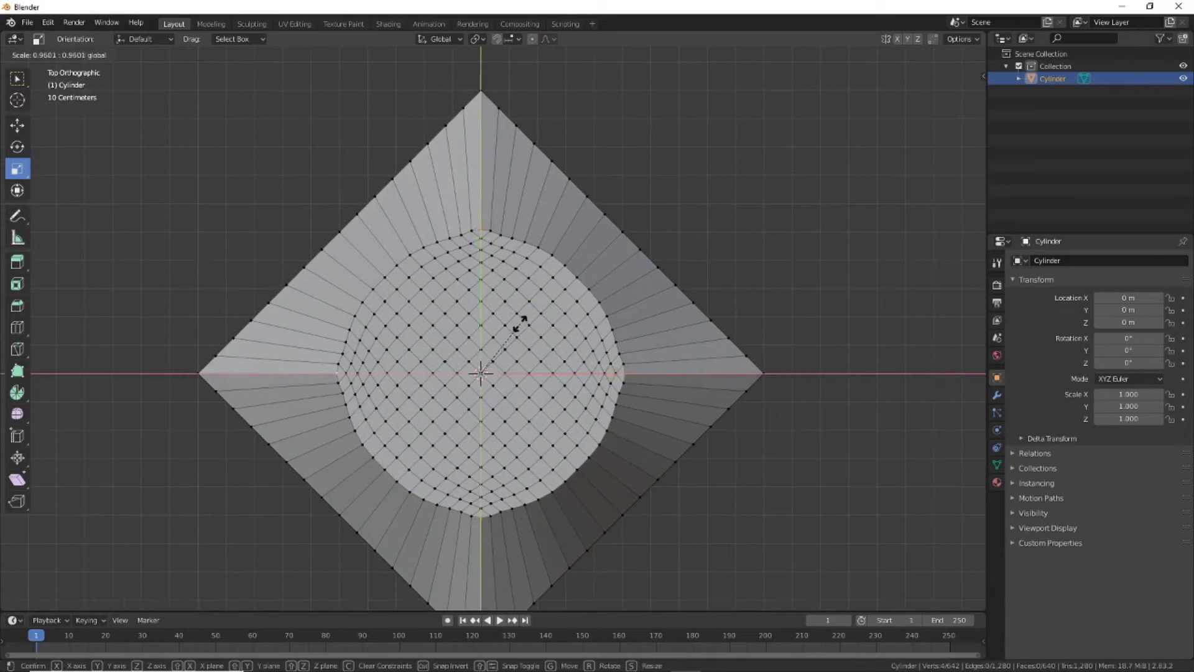
left_click(520, 322)
mouse_move(520, 323)
middle_mouse_down()
mouse_move(698, 261)
mouse_move(692, 332)
middle_mouse_up()
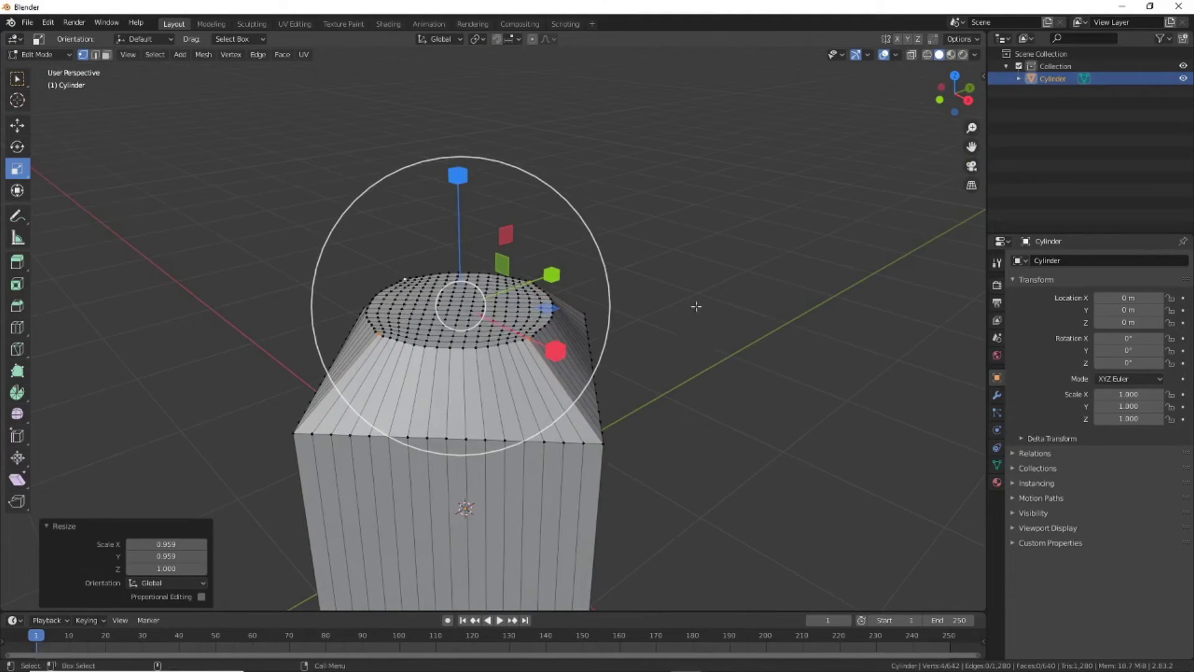
Box-select all faces on the round top in X-ray view.
left_click(910, 59)
middle_click_drag(800, 107, 800, 186)
key("3")
left_click_drag(253, 152, 586, 280)
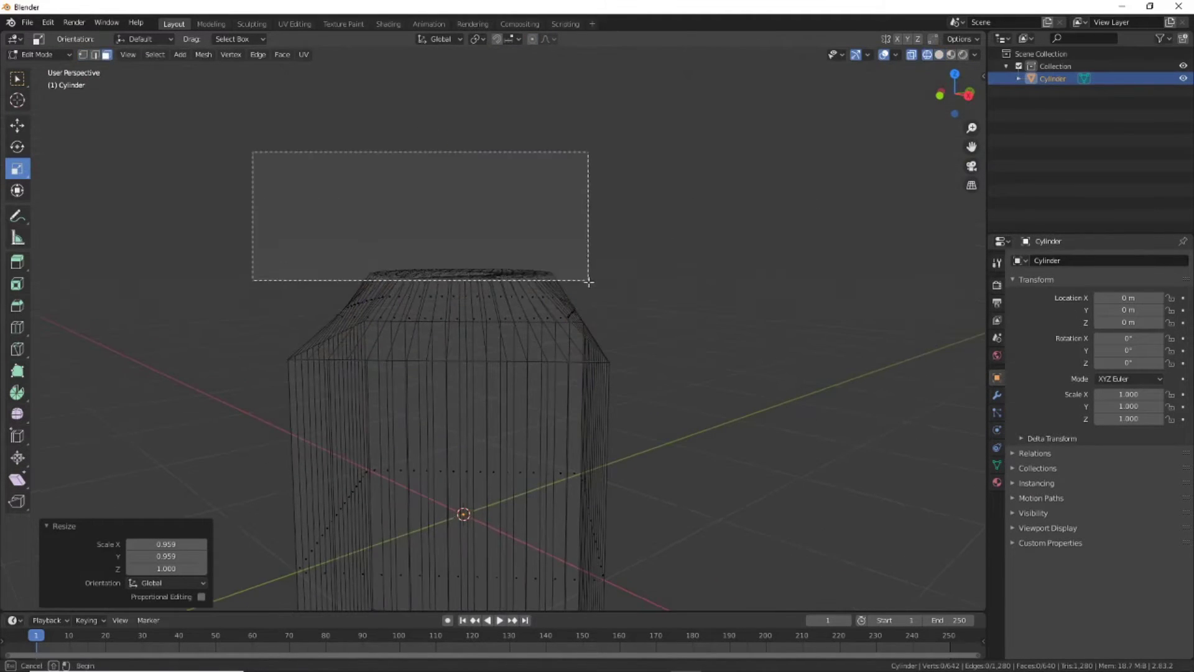
mouse_move(587, 280)
middle_mouse_down()
mouse_move(635, 307)
mouse_move(708, 309)
middle_mouse_up()
key("alt+z")
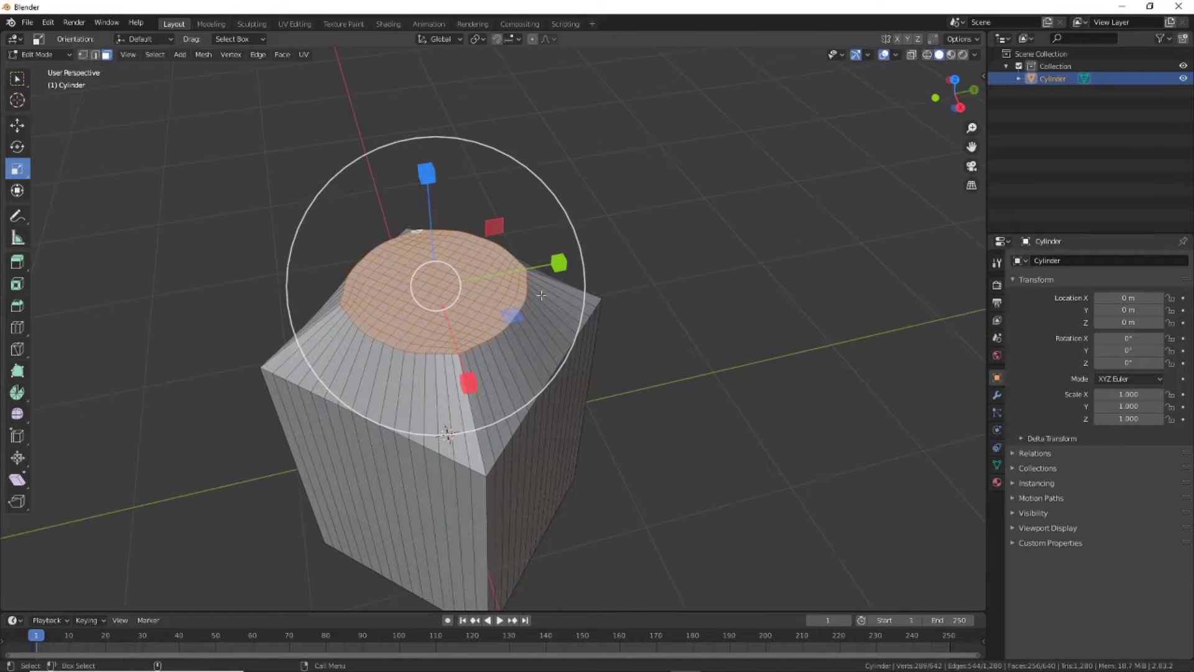
Extrude the selected top faces upward into a short neck.
left_click(21, 269)
left_click_drag(425, 181, 429, 169)
key("KP_1")
key("shift+space")
key("g")
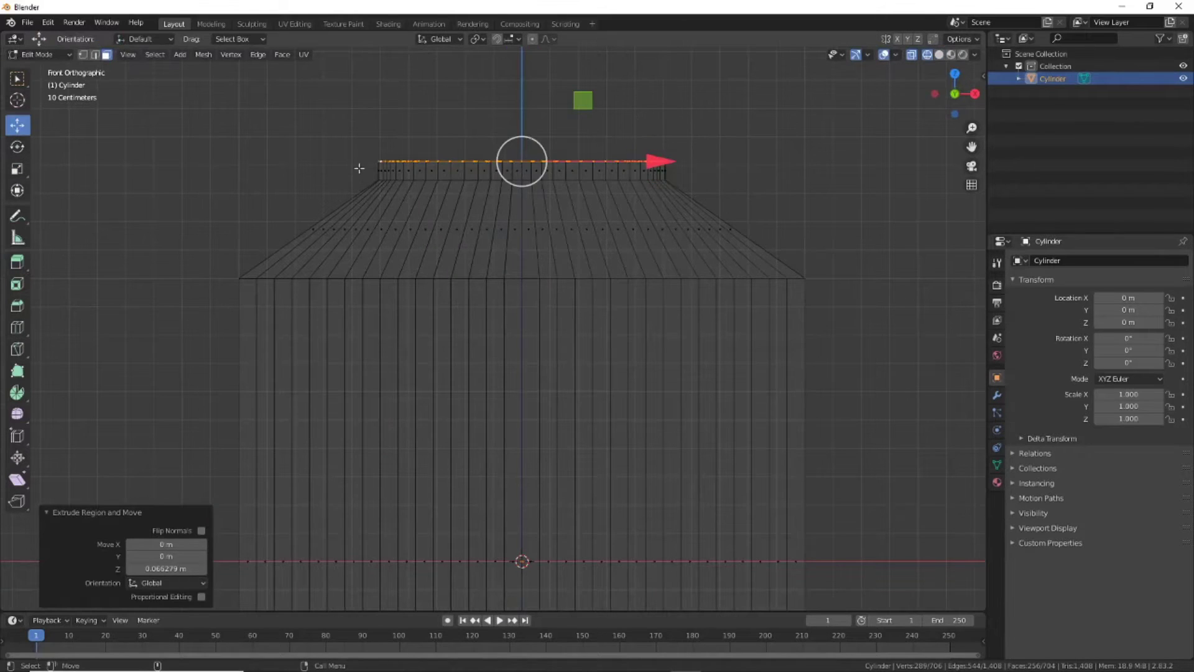
Extrude the neck's top ring and shrink/fatten it outward into a lip.
left_click_drag(706, 179, 706, 179)
middle_click_drag(706, 179, 435, 224)
left_click_drag(18, 261, 68, 273)
mouse_move(259, 230)
left_mouse_down()
mouse_move(247, 235)
mouse_move(295, 199)
mouse_move(282, 186)
left_mouse_up()
left_click(17, 306)
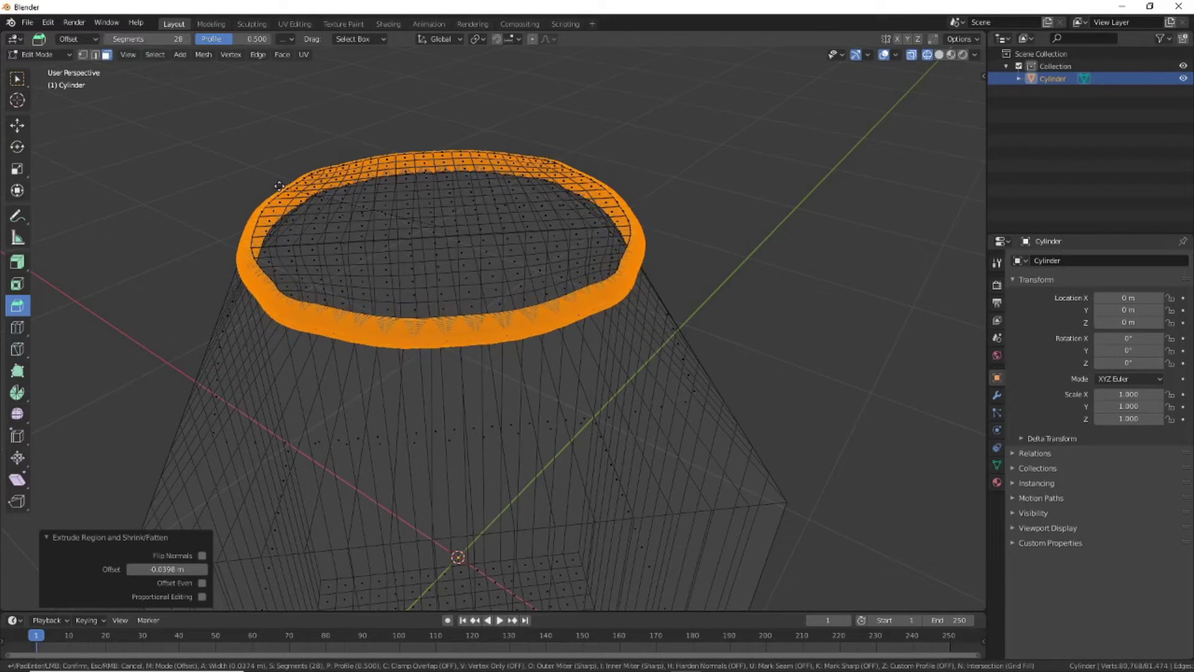
left_click(911, 54)
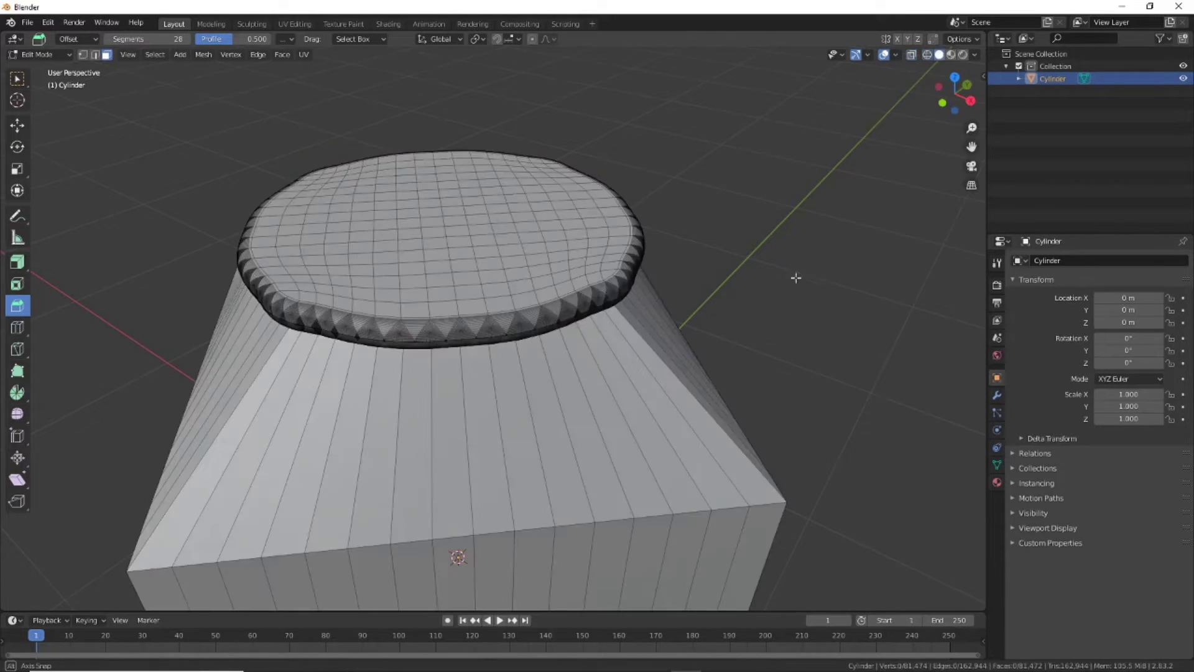
middle_click_drag(794, 275, 408, 543)
scroll(331, 278, "up", 3)
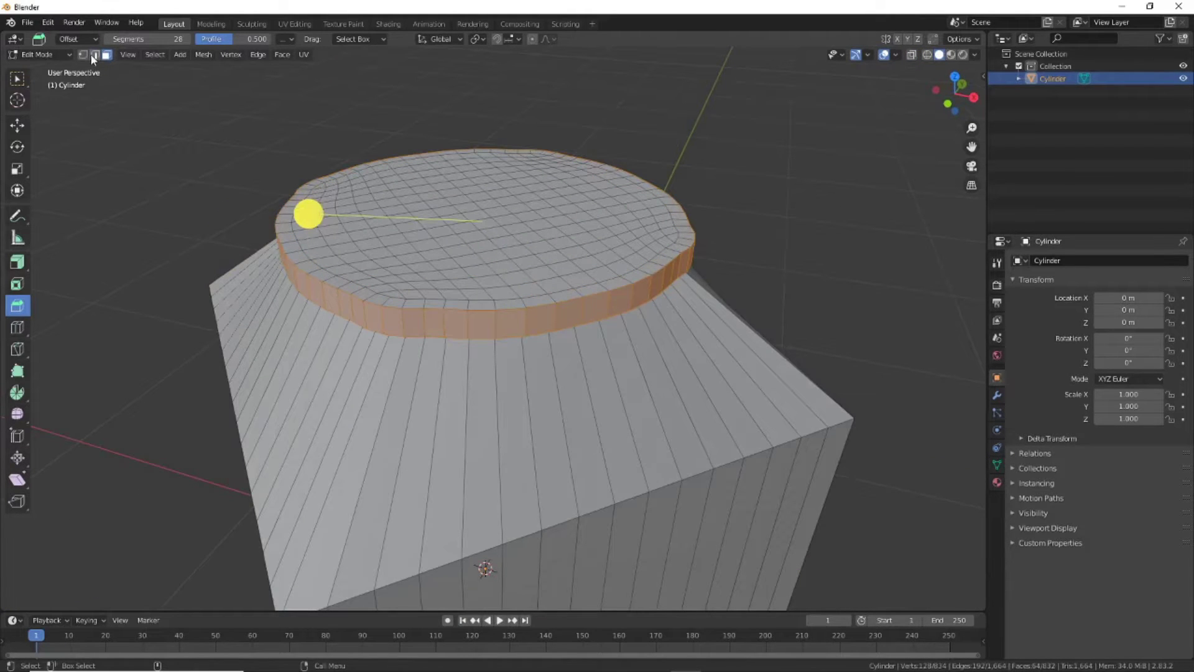
Bevel the rim edge loop into a rounded band.
left_click(94, 55)
left_click(346, 289, "alt")
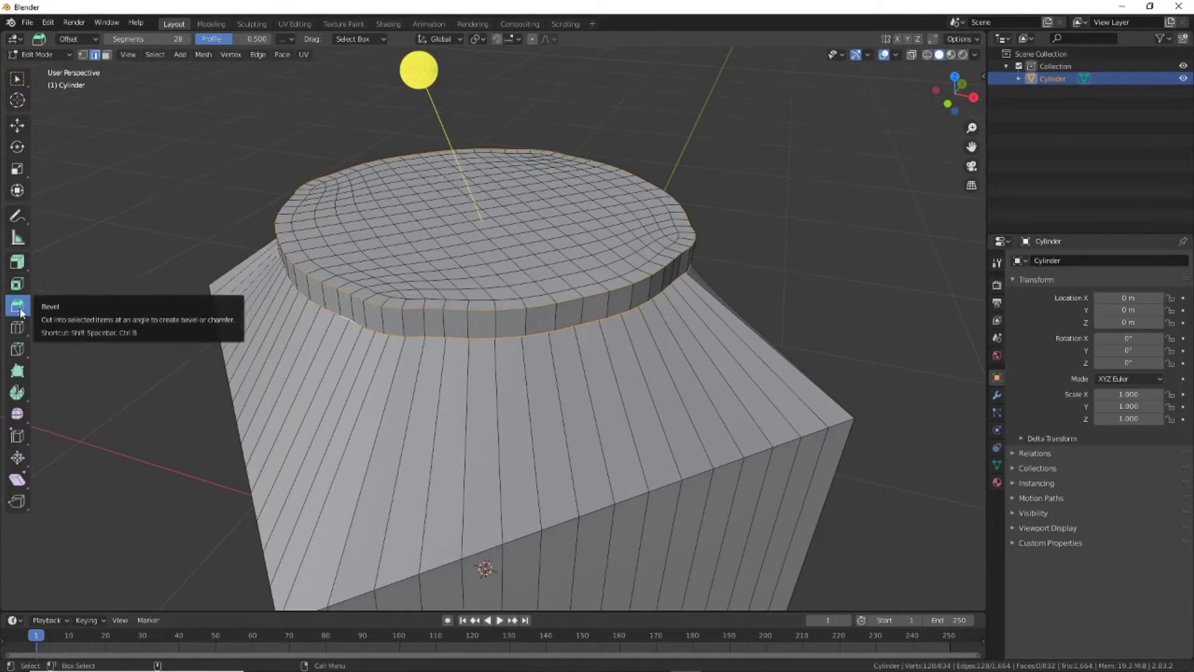
left_click_drag(415, 66, 418, 55)
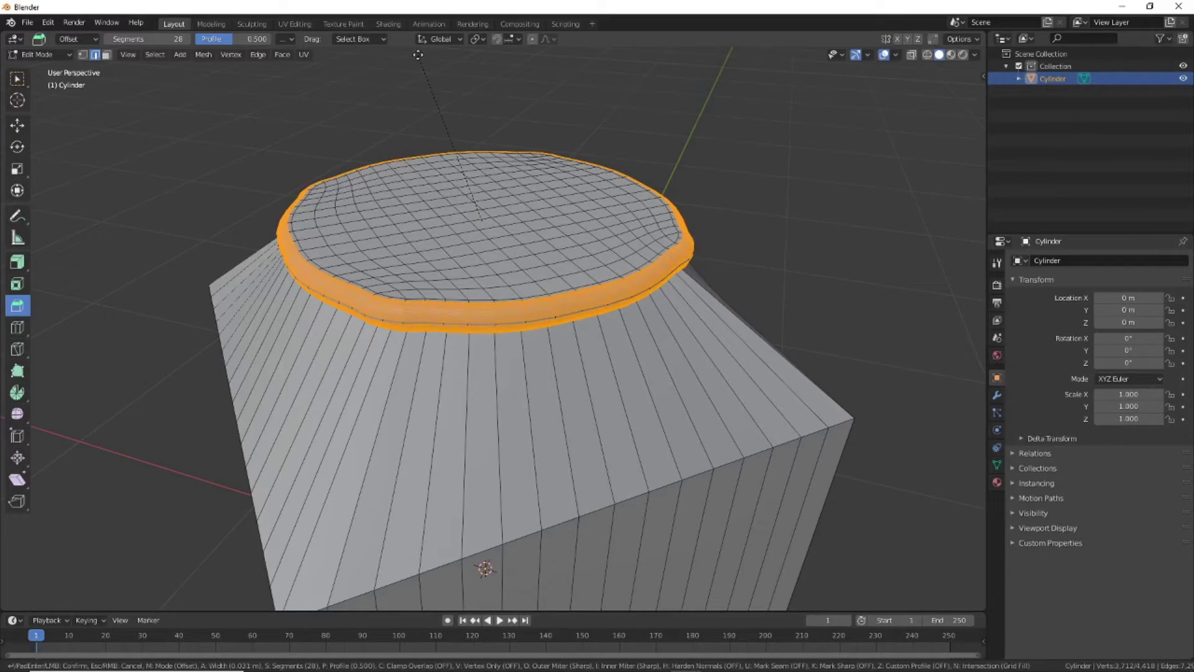
left_click(435, 344)
key("alt+a")
mouse_move(435, 344)
middle_mouse_down()
mouse_move(441, 224)
mouse_move(695, 247)
middle_mouse_up()
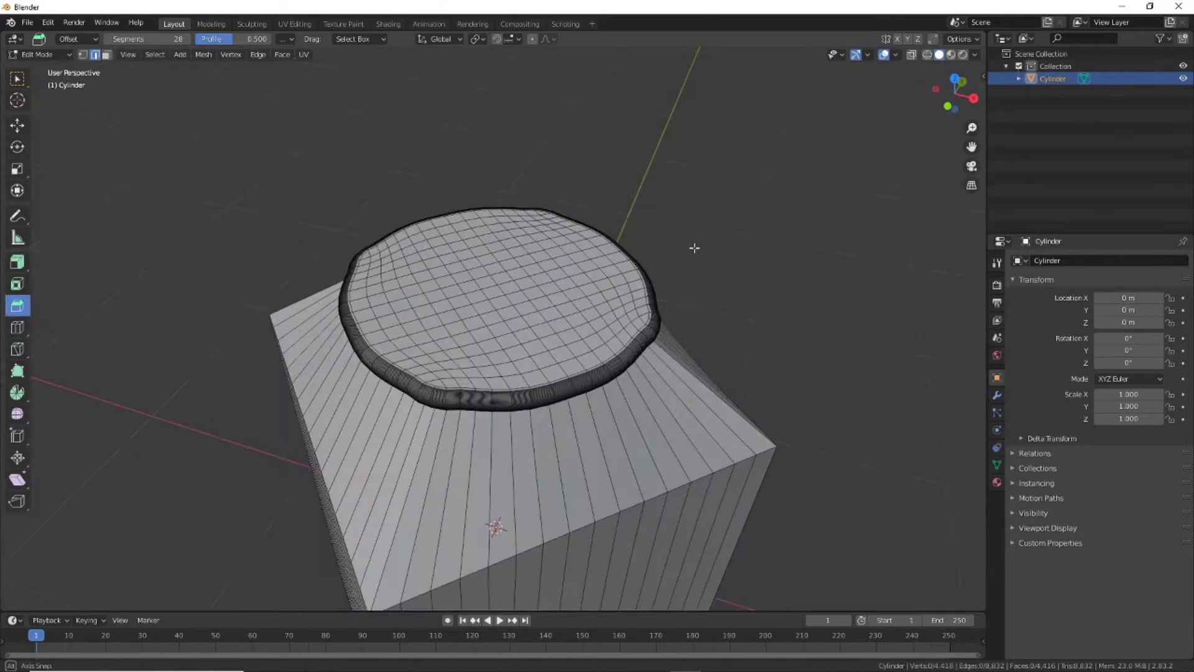
left_click(107, 55)
left_click(955, 80)
Rotate the bottle 45° about the Z axis in Object Mode.
left_click(37, 54)
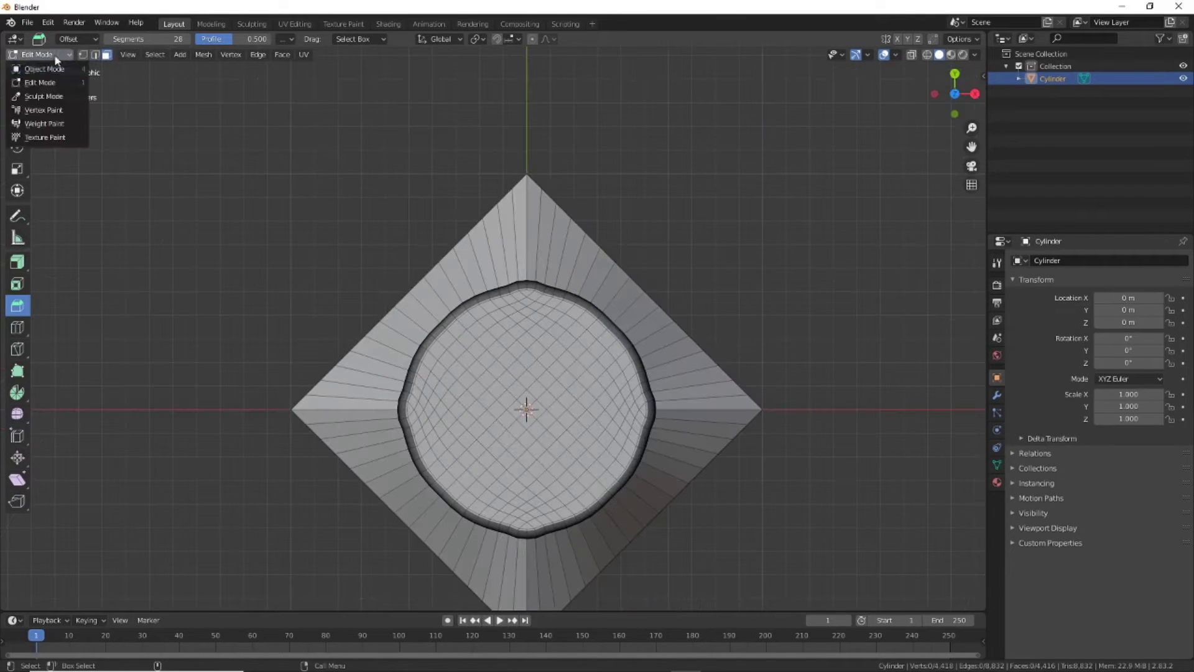
scroll(621, 300, "down", 2)
key("shift+space")
key("r")
mouse_move(618, 311)
left_mouse_down()
mouse_move(530, 253)
mouse_move(517, 258)
left_mouse_up()
left_click(38, 54)
Extrude the round top faces as one region 0.211 m upward into a cap.
scroll(634, 507, "up", 2)
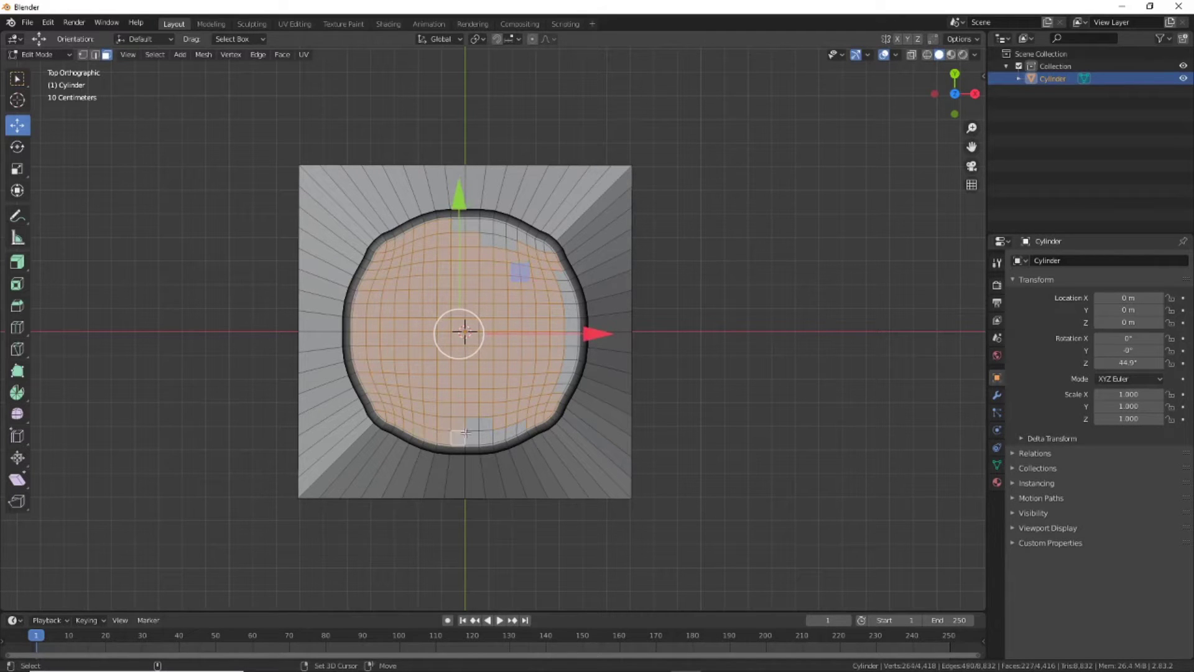
scroll(550, 418, "up", 4)
left_click(506, 429, "shift")
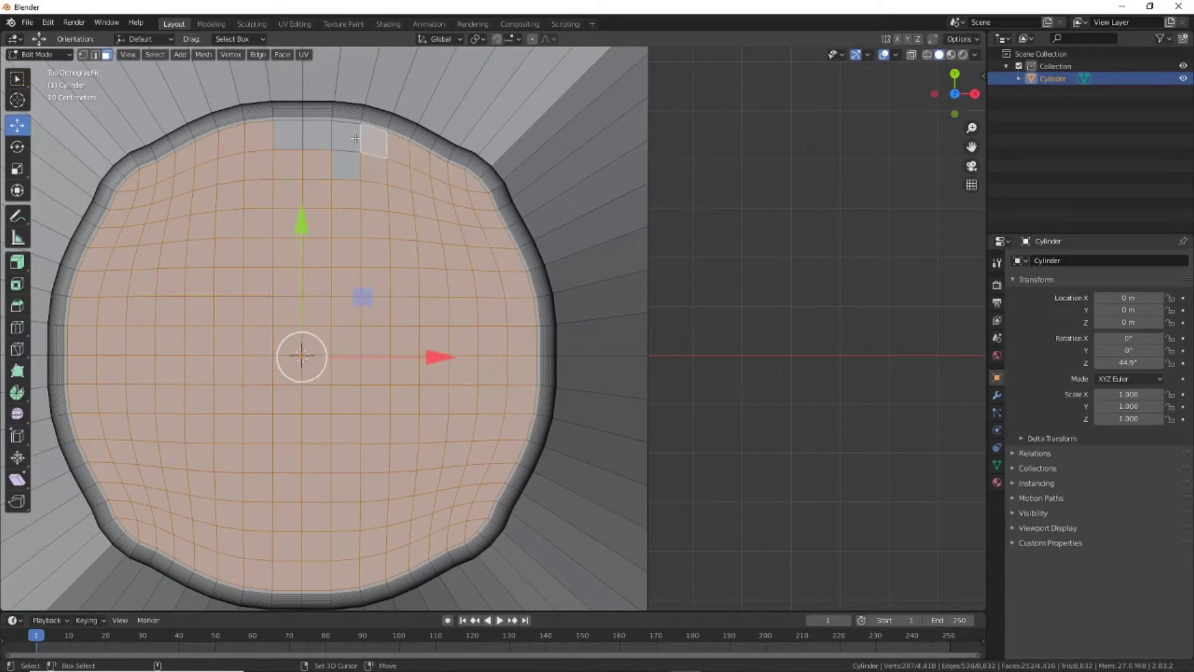
scroll(355, 138, "down", 2)
scroll(355, 138, "down", 3)
left_click(954, 114)
left_click_drag(17, 262, 49, 276)
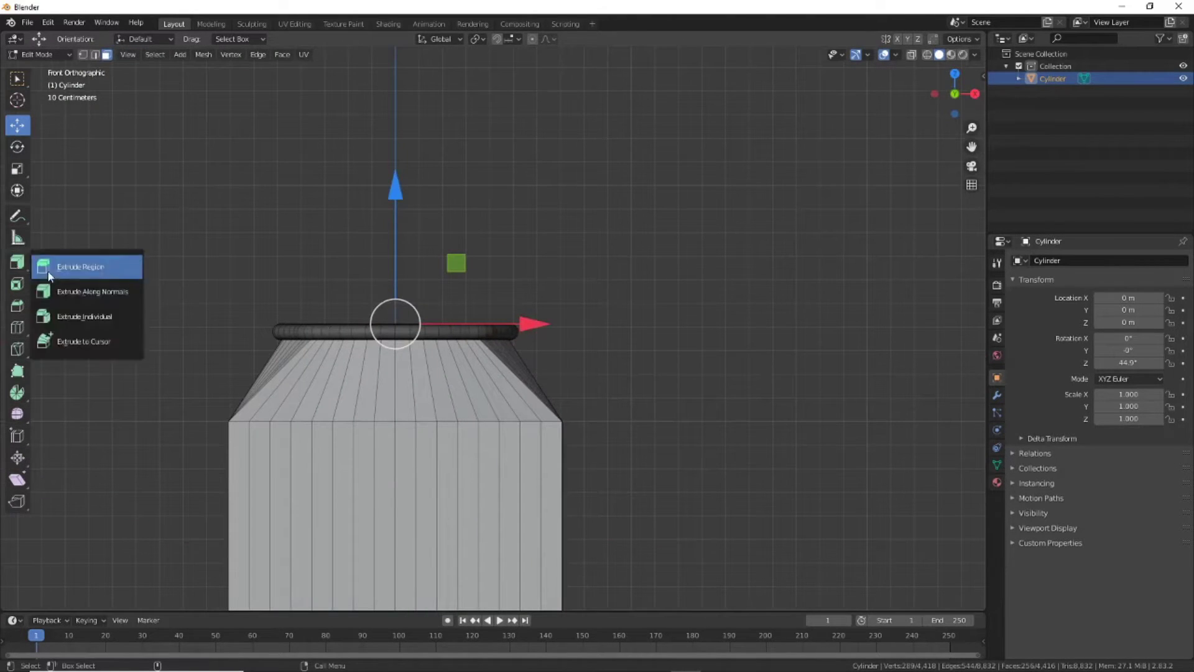
left_click(48, 276)
left_click_drag(398, 206, 404, 153)
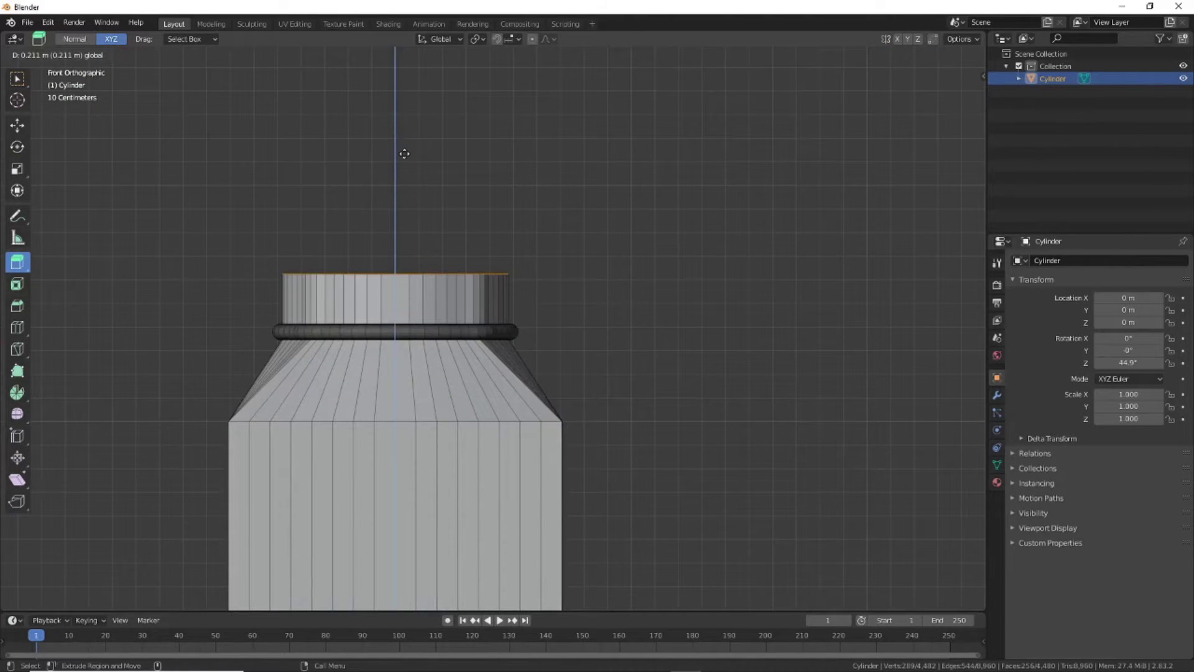
left_click_drag(404, 154, 404, 154)
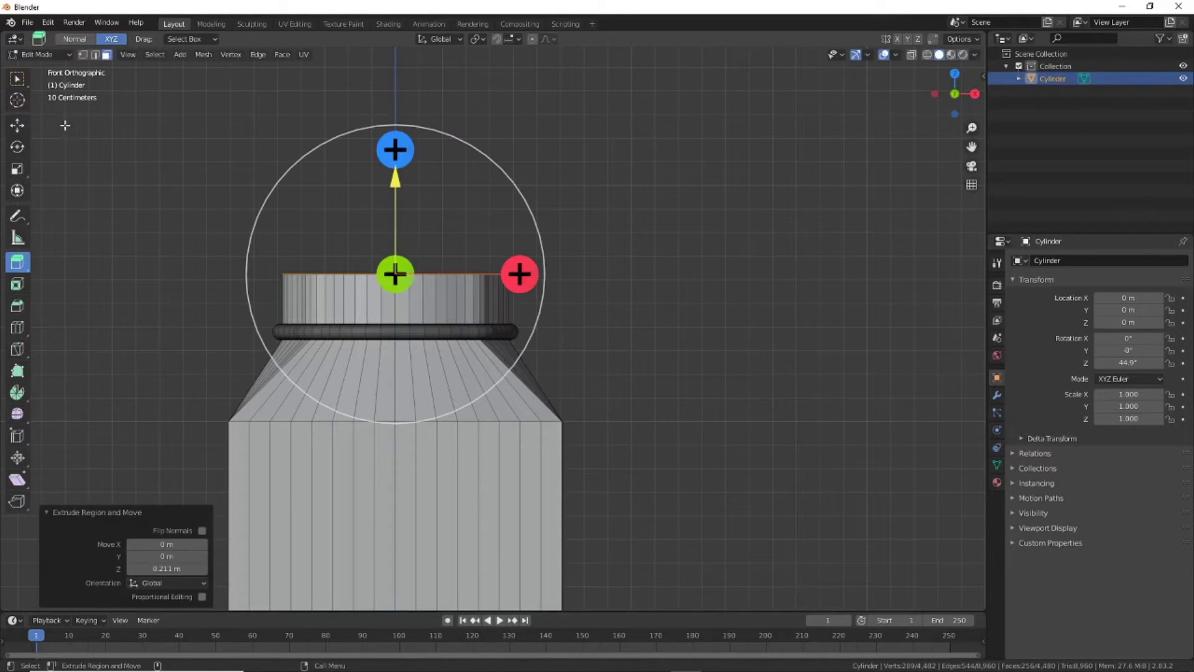
left_click(37, 55)
left_click(141, 54)
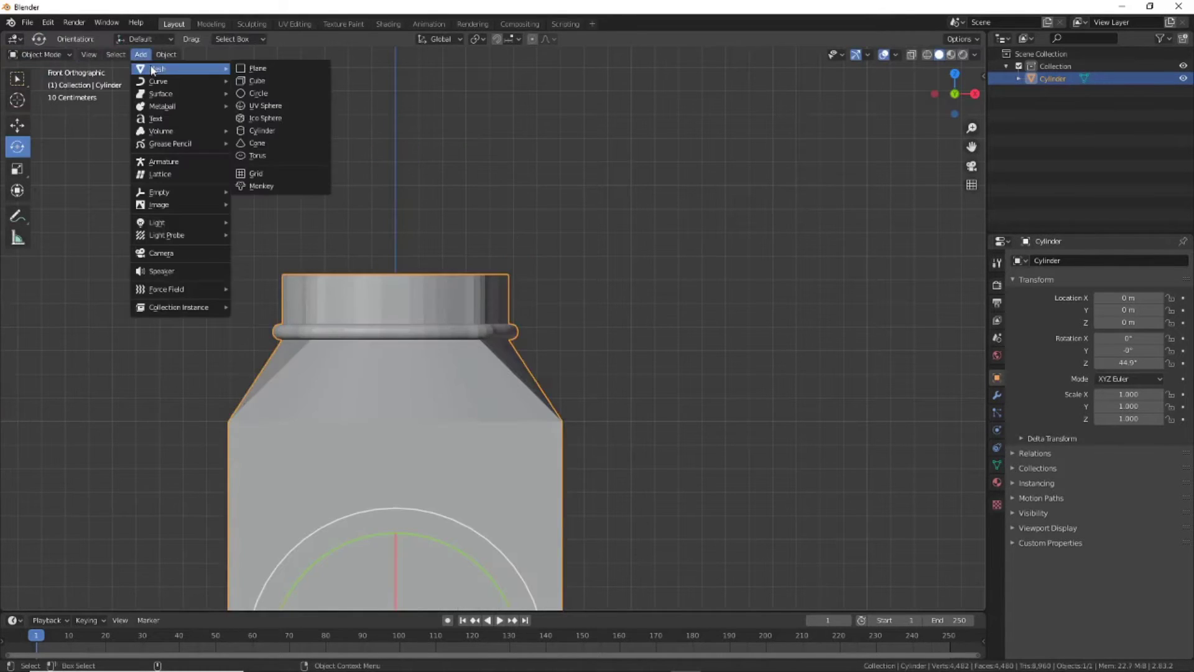
Add a new cylinder and flatten it above the bottle.
left_click(256, 131)
left_click_drag(168, 450, 192, 450)
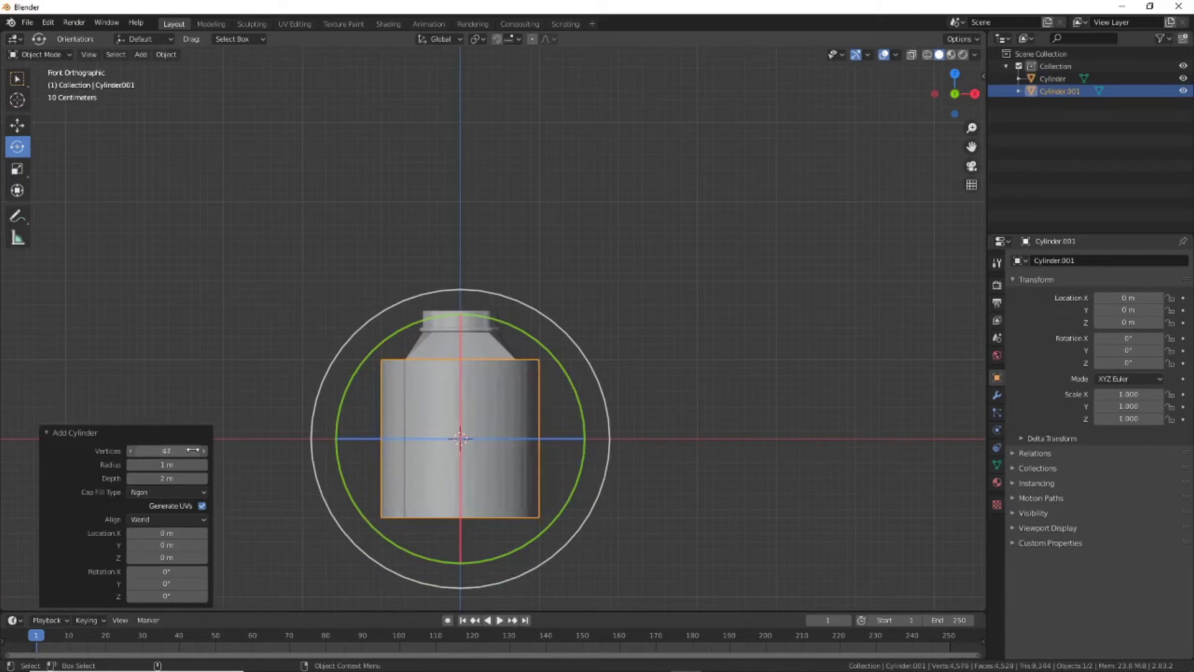
left_click(17, 125)
left_click_drag(459, 292, 459, 186)
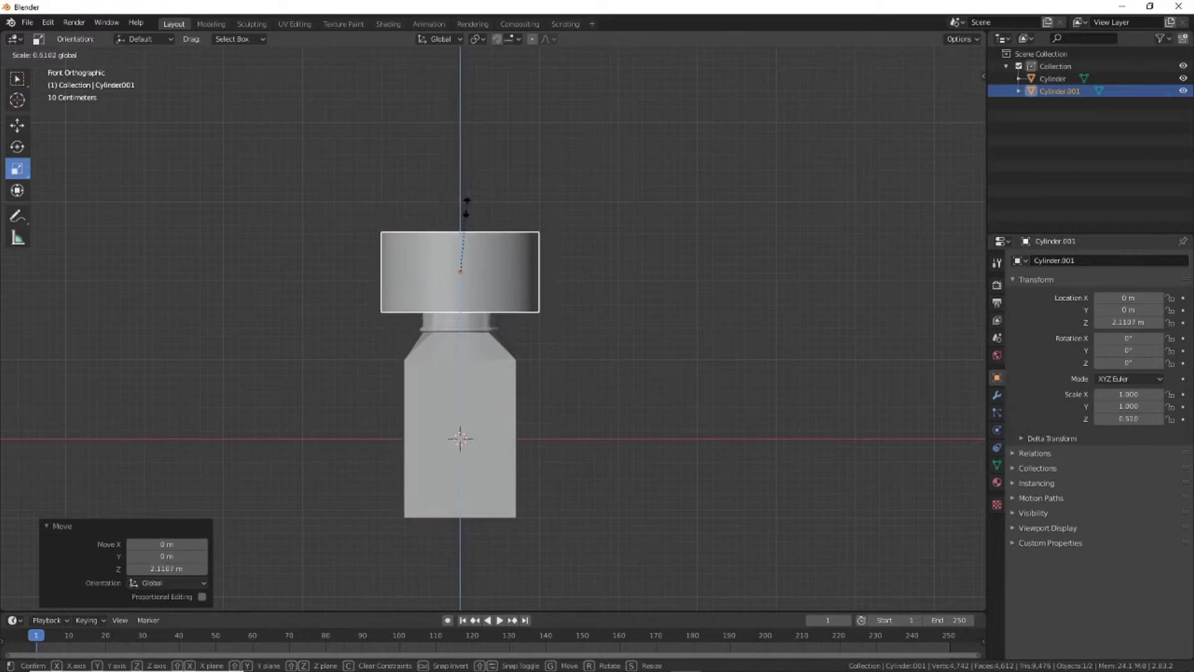
left_click(17, 168)
Narrow the flat cylinder to about half width and lower it onto the neck.
scroll(683, 405, "up", 3)
key("alt+z")
key("g")
key("z")
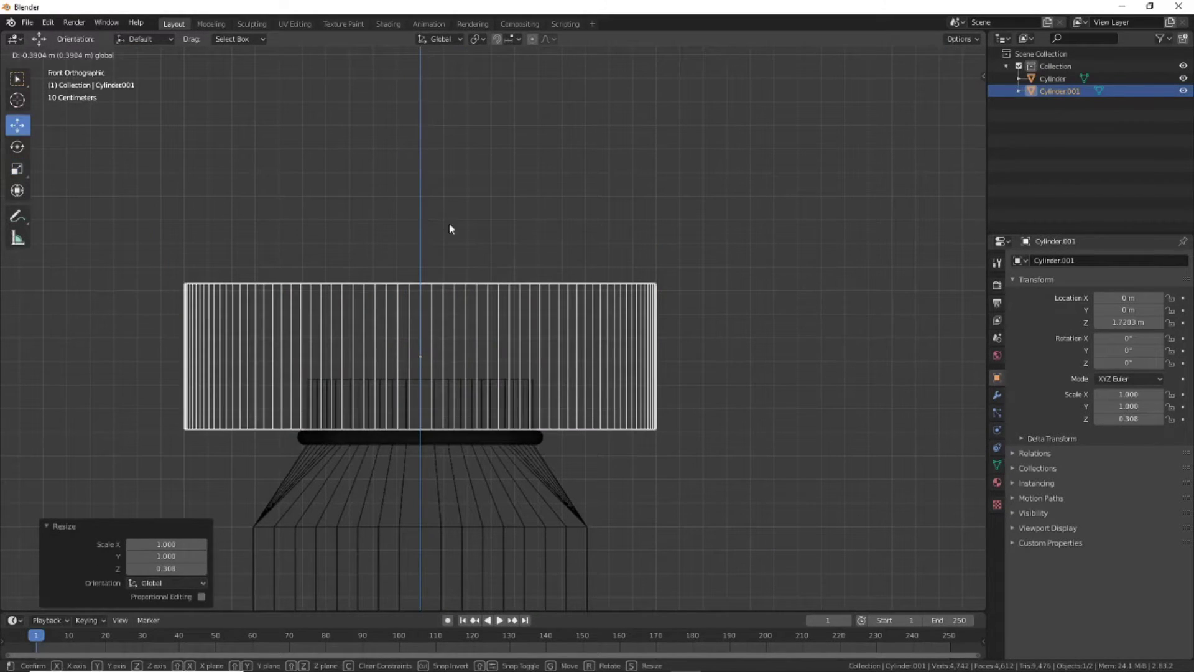
left_click(450, 226)
key("s")
left_click(367, 356)
left_click(17, 125)
left_click_drag(419, 221, 440, 258)
Enlarge the cap to 0.513 width and select the cap cylinder.
mouse_move(440, 258)
middle_mouse_down()
mouse_move(614, 381)
mouse_move(599, 363)
middle_mouse_up()
key("alt+z")
key("s")
left_click(817, 391)
left_click(710, 427)
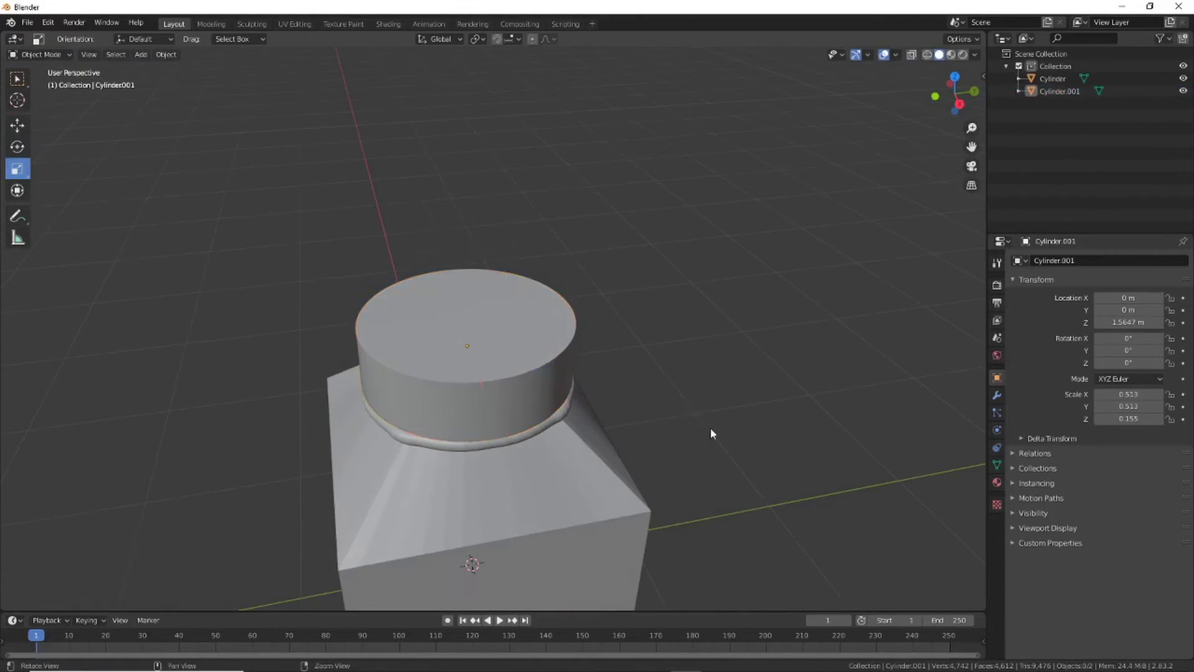
middle_click_drag(710, 427, 794, 388)
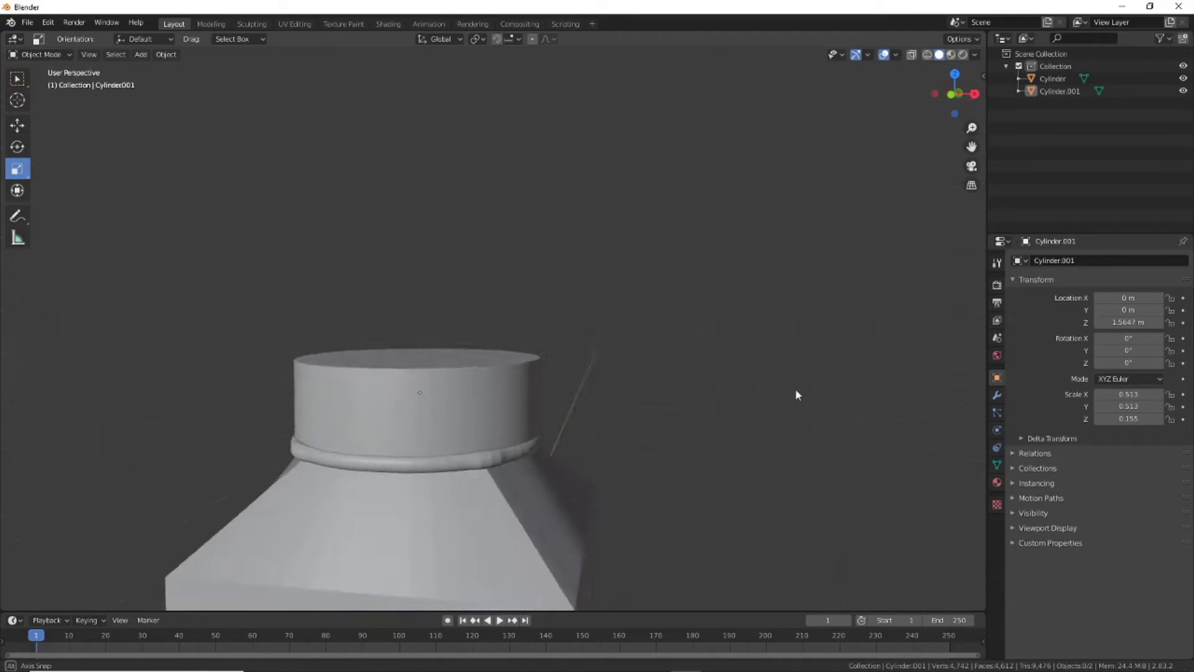
left_click(56, 53)
left_click(452, 394)
Duplicate the cap and shrink the copy to 0.946 in width.
key("ctrl+c")
key("ctrl+v")
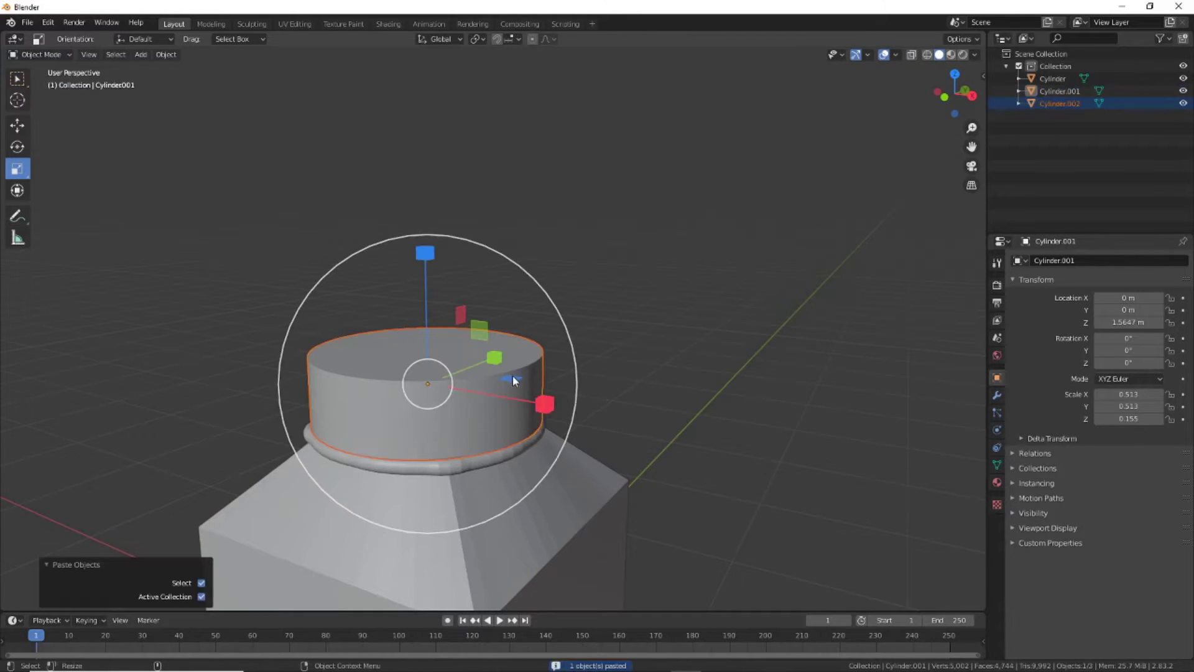
key("s")
key("shift+z")
key("Return")
key("g")
key("z")
left_click(420, 252)
Push the smaller copy's bottom face downward in Edit Mode.
key("Tab")
key("KP_1")
key("shift+z")
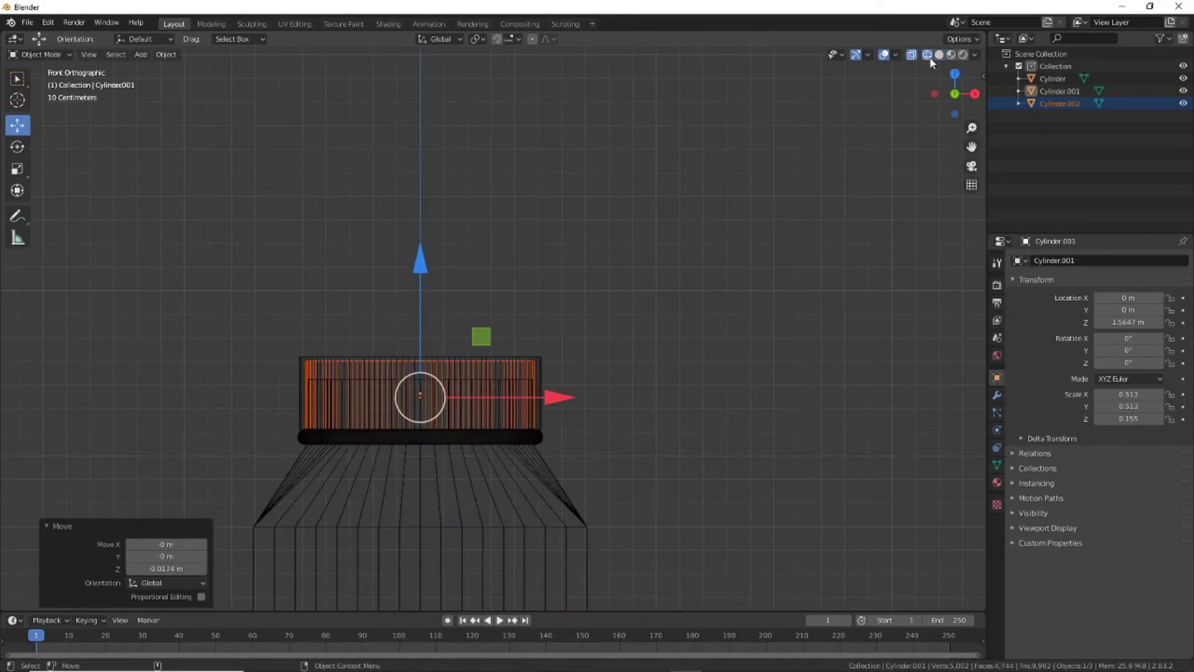
left_click(38, 54)
left_click(17, 262)
left_click(37, 54)
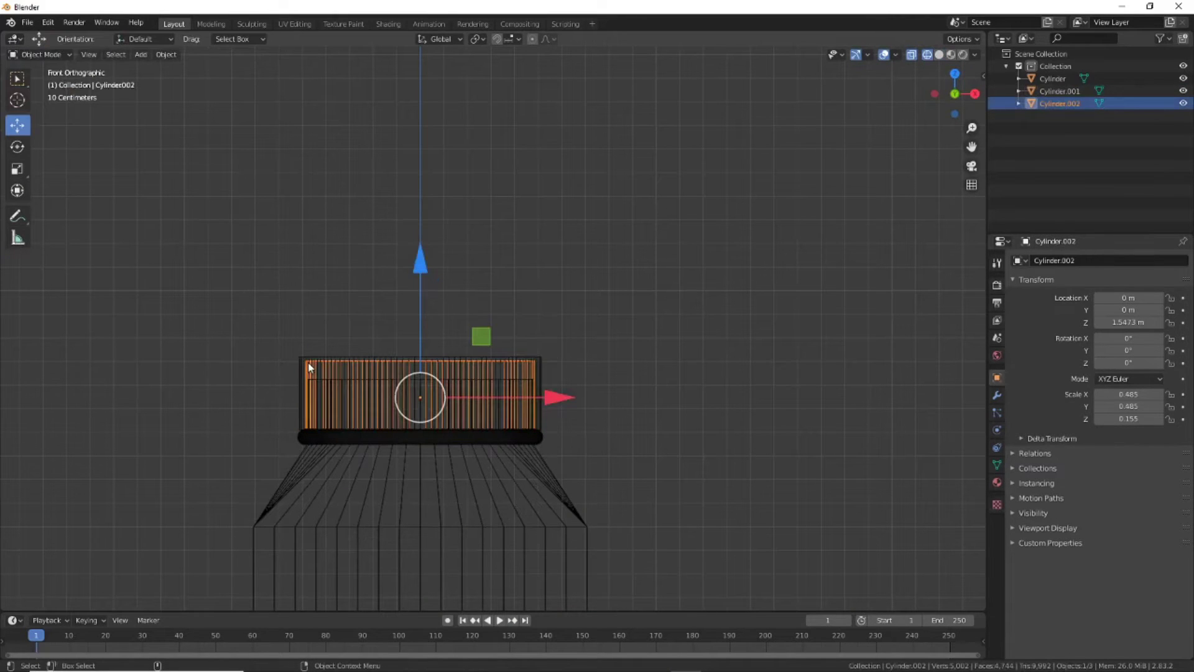
left_click(38, 54)
left_click(38, 76)
left_click(420, 431)
left_click(17, 124)
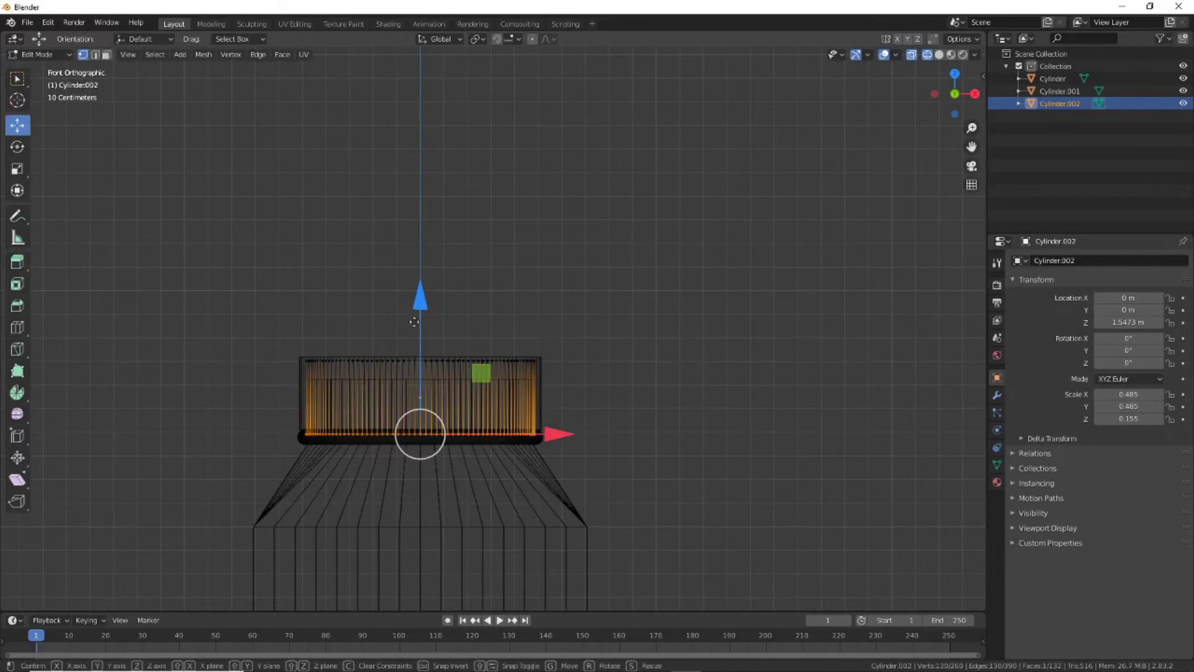
left_click_drag(420, 292, 420, 311)
middle_click_drag(560, 311, 497, 249)
Give the cap a Boolean Difference modifier targeting Cylinder.002 and apply it.
left_click(38, 54)
left_click(1060, 91)
left_click(997, 395)
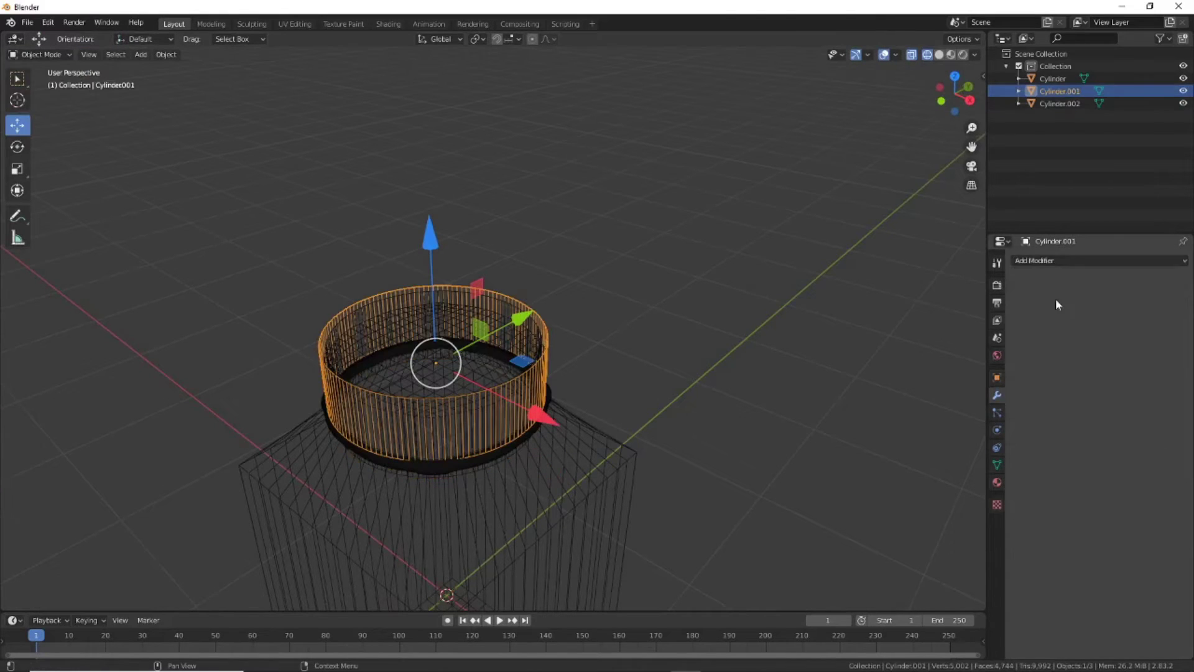
left_click(1057, 260)
left_click(920, 298)
left_click(1180, 328)
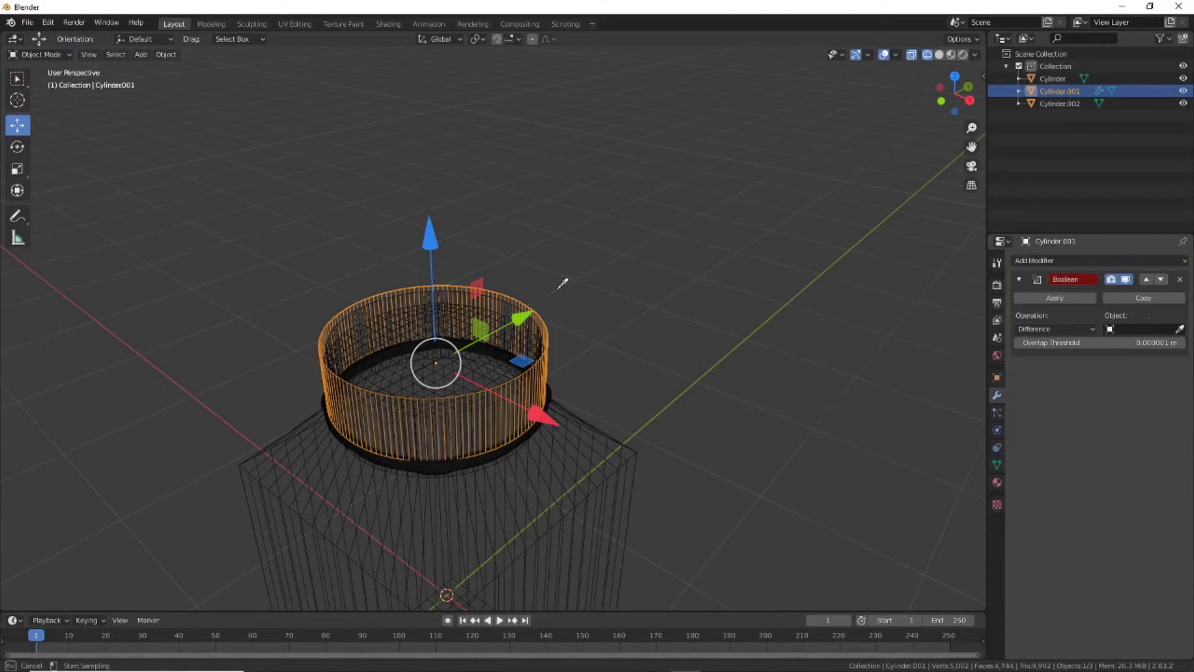
left_click(1119, 334)
left_click(1114, 367)
left_click(1051, 297)
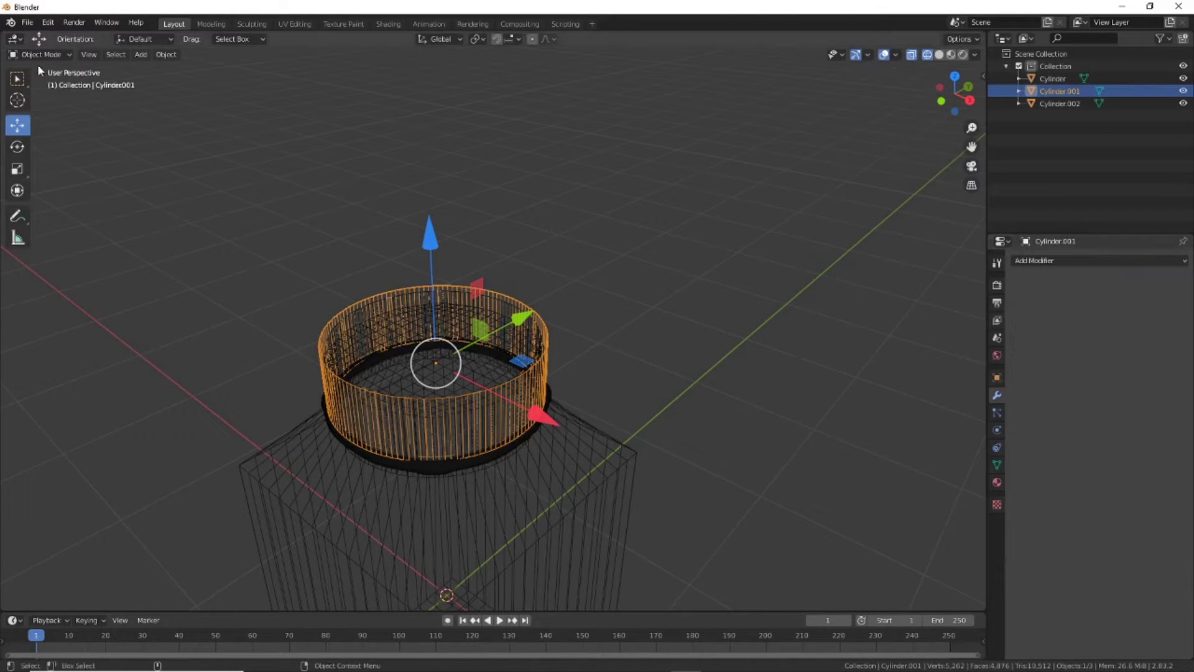
Inspect the hollowed cap and move the cutter cylinder away from the bottle.
left_click(939, 54)
left_click_drag(527, 318, 688, 271)
middle_click_drag(689, 271, 491, 421)
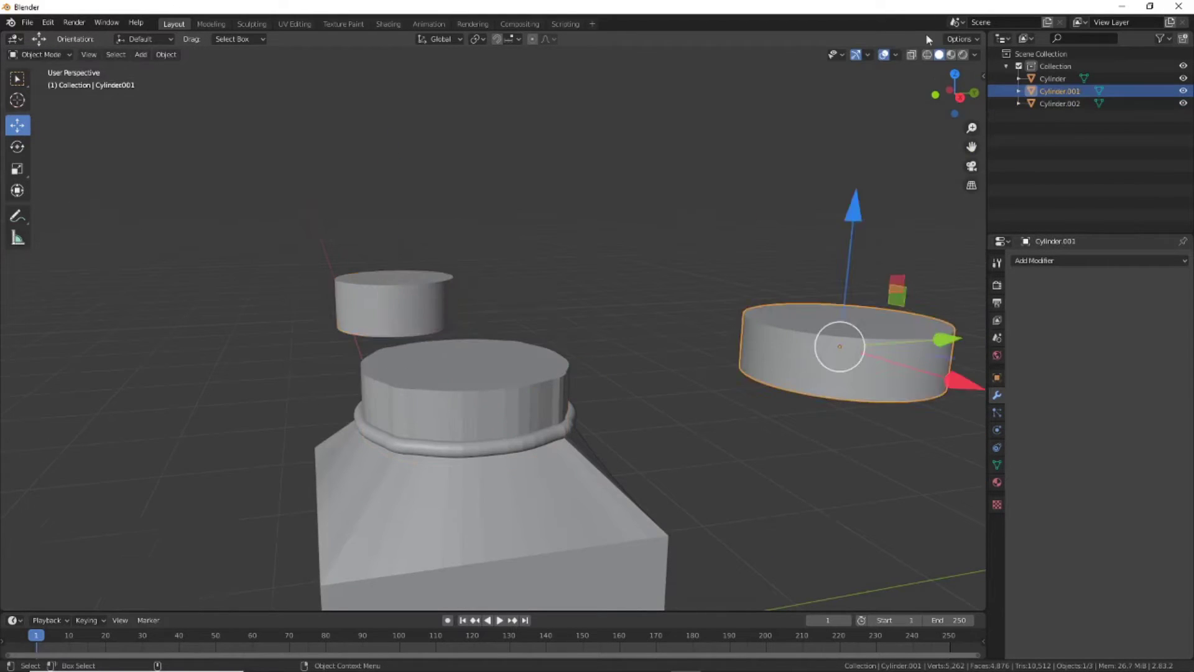
key("KP_3")
left_click_drag(849, 387, 330, 373)
left_click(435, 373)
mouse_move(435, 373)
middle_mouse_down()
mouse_move(289, 153)
mouse_move(311, 329)
middle_mouse_up()
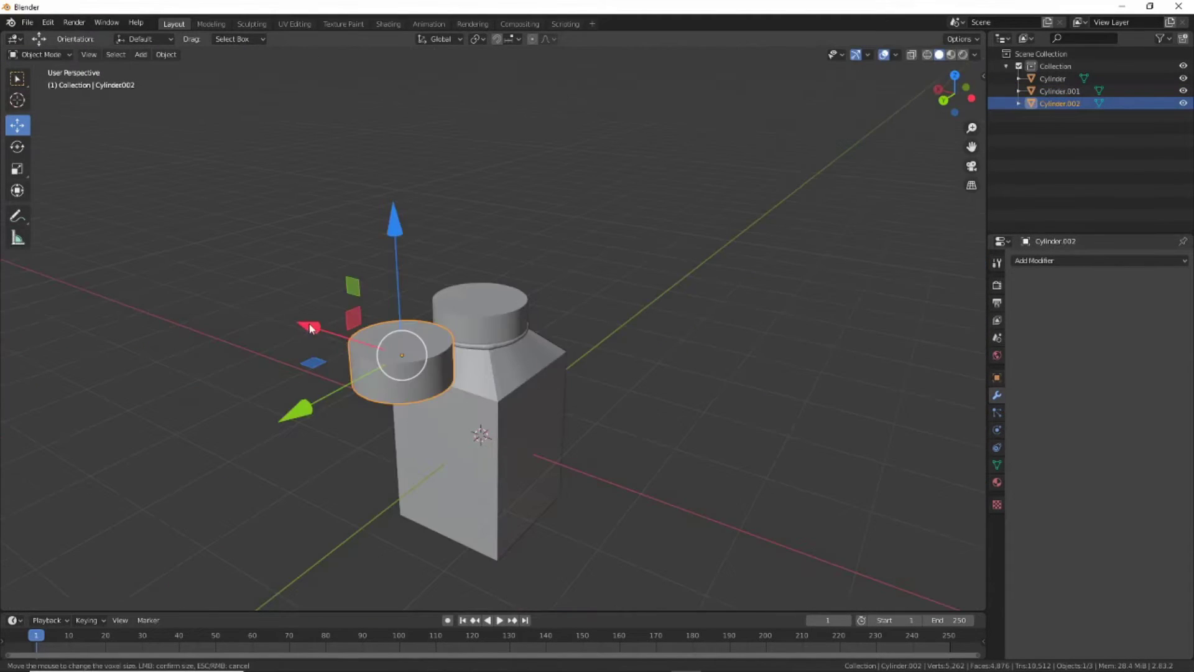
scroll(421, 315, "up", 5)
left_click(514, 205)
scroll(357, 284, "down", 2)
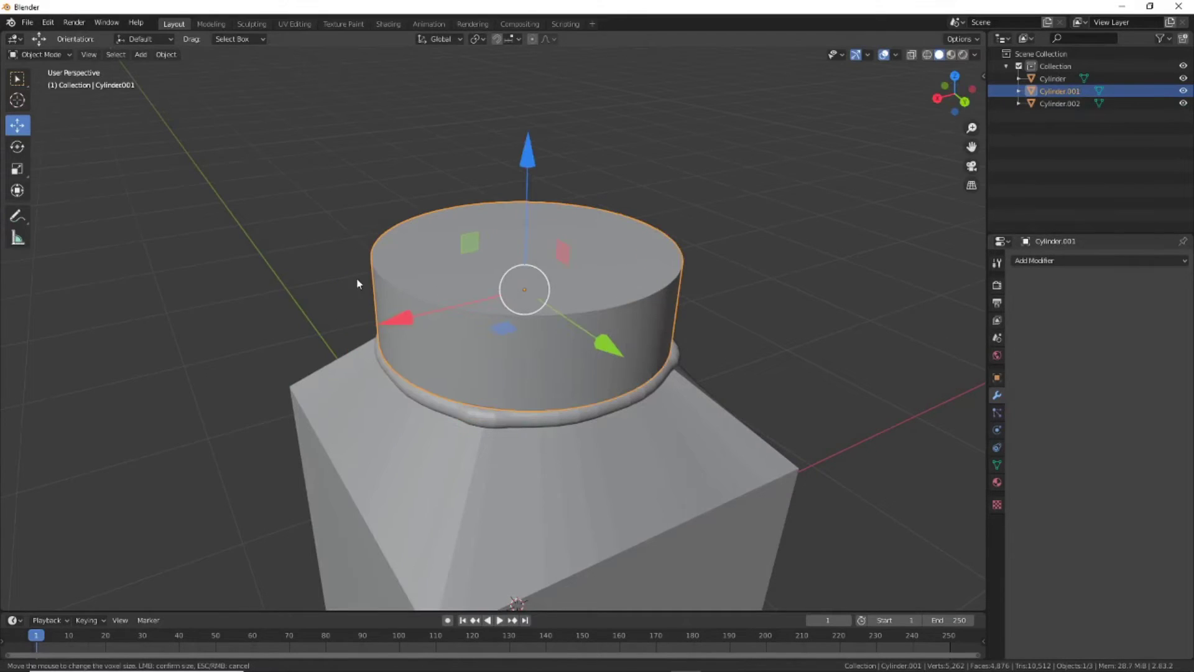
Add a single loop cut ring around the cap's side.
left_click(55, 83)
left_click(17, 327)
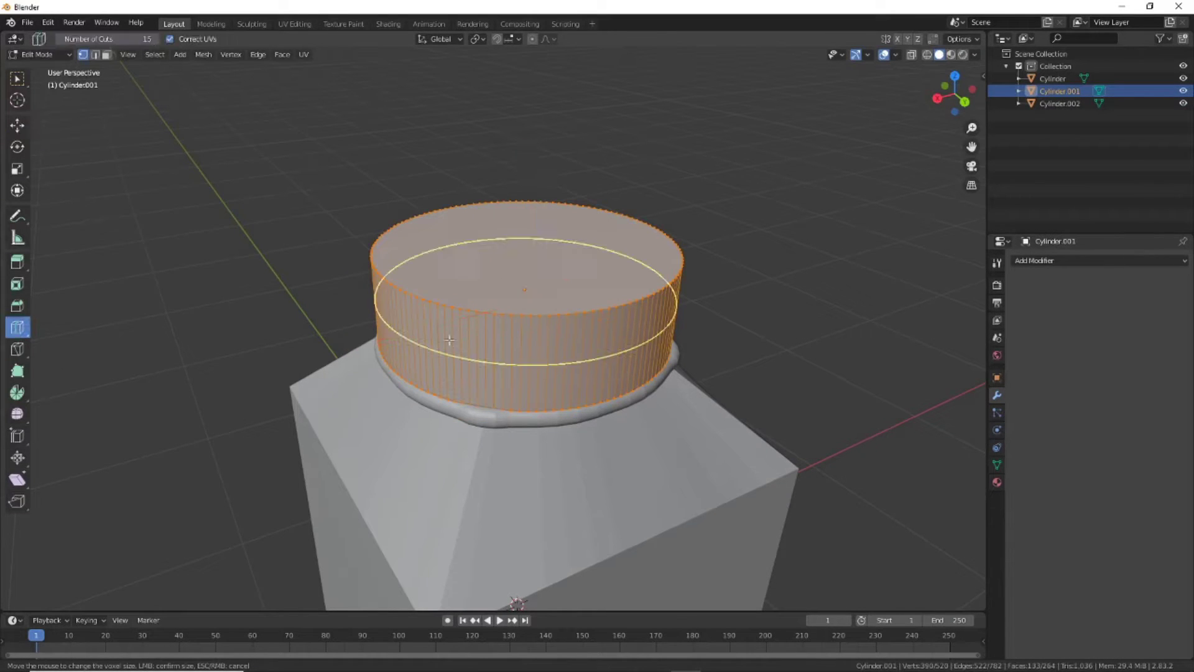
left_click(476, 344)
left_click_drag(165, 500, 128, 500)
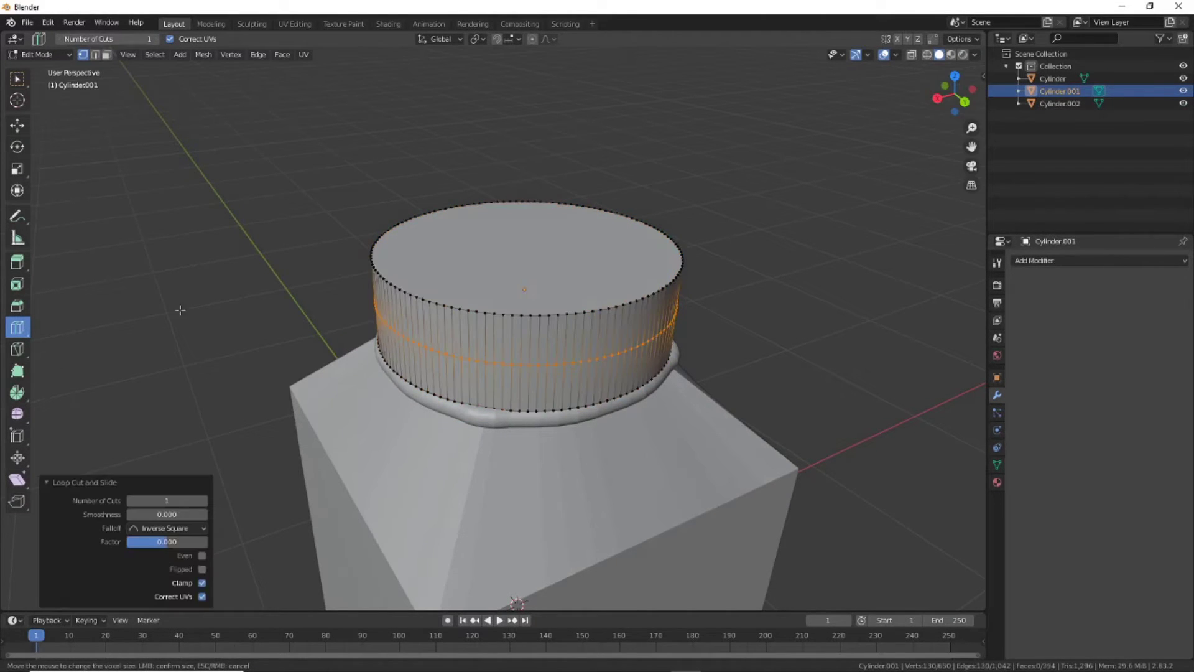
left_click(106, 54)
left_click(17, 124)
Inset the cap's top face repeatedly into concentric rings.
left_click(454, 267)
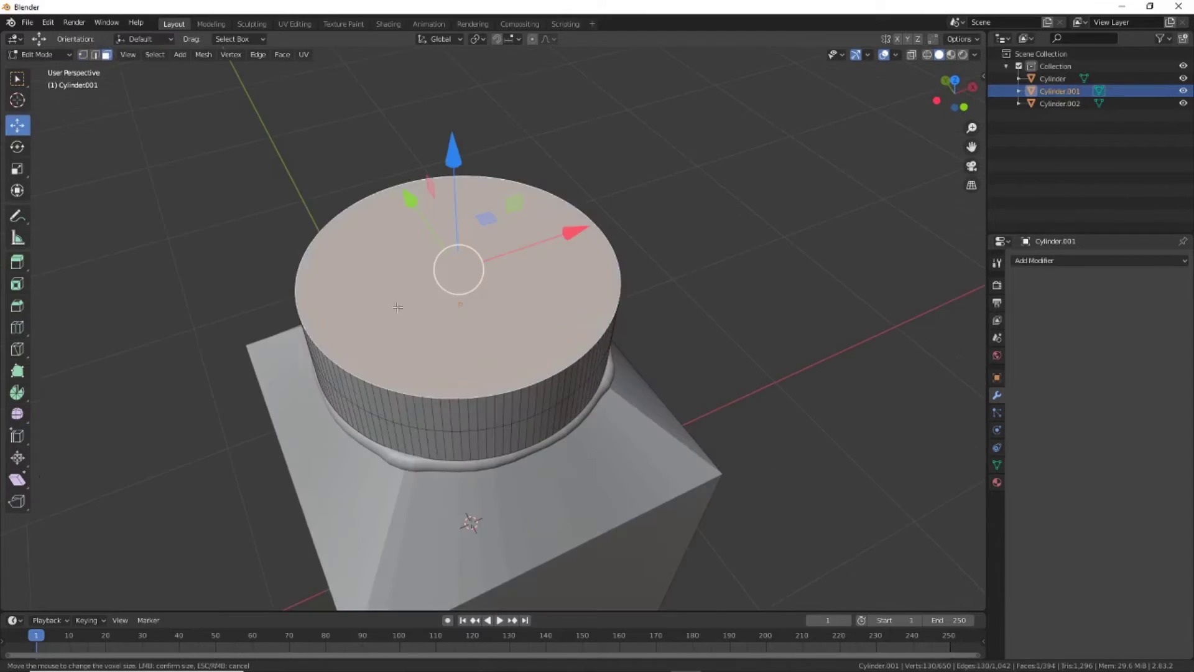
middle_click_drag(454, 268, 33, 343)
left_click(17, 284)
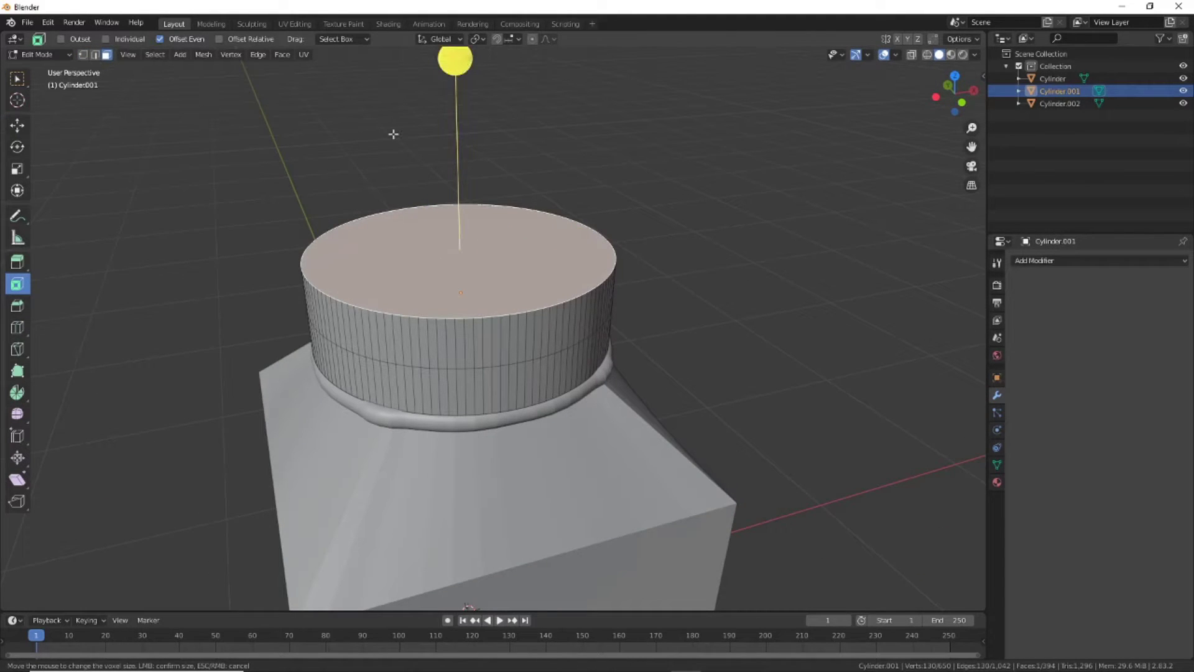
mouse_move(459, 67)
left_mouse_down()
mouse_move(448, 81)
mouse_move(456, 71)
left_mouse_up()
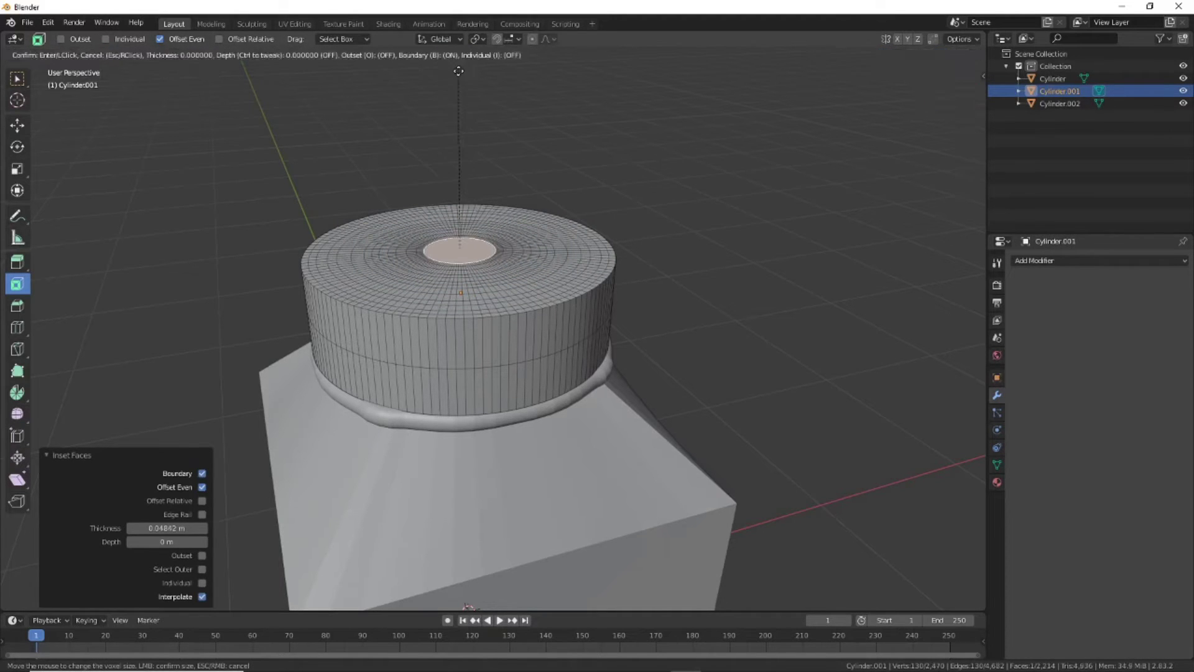
scroll(454, 70, "up", 5)
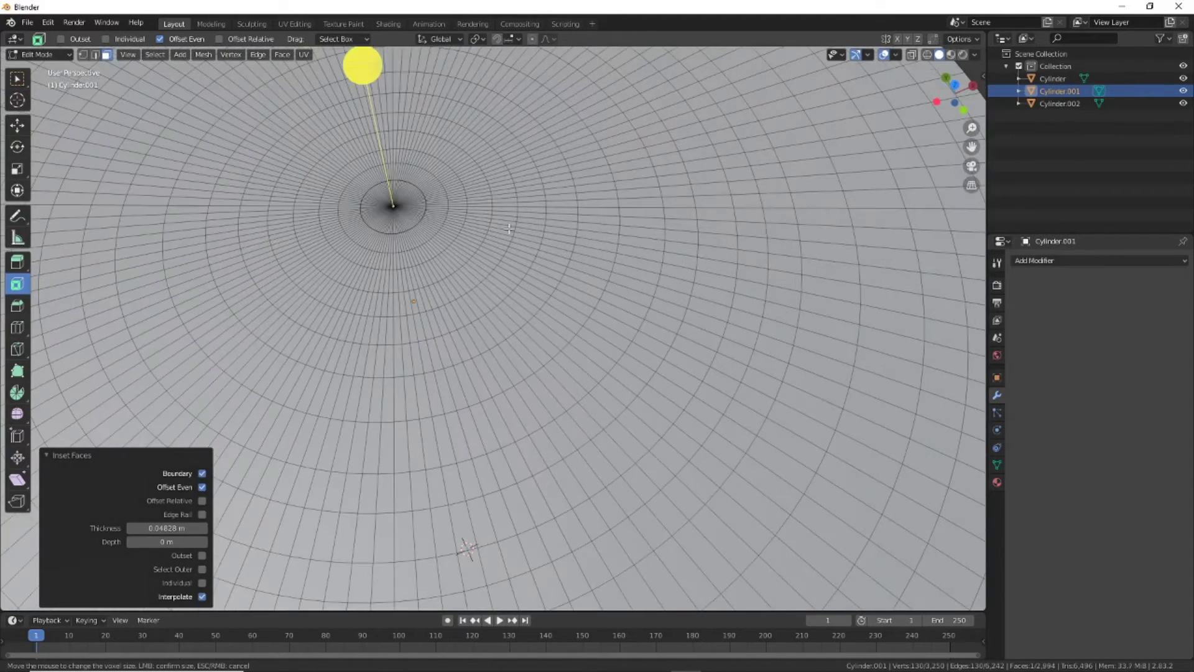
left_click_drag(359, 64, 360, 68)
scroll(361, 68, "down", 5)
middle_click_drag(361, 68, 533, 45)
Raise the centre of the cap top into a soft dome with proportional editing.
left_click(936, 100)
key("g")
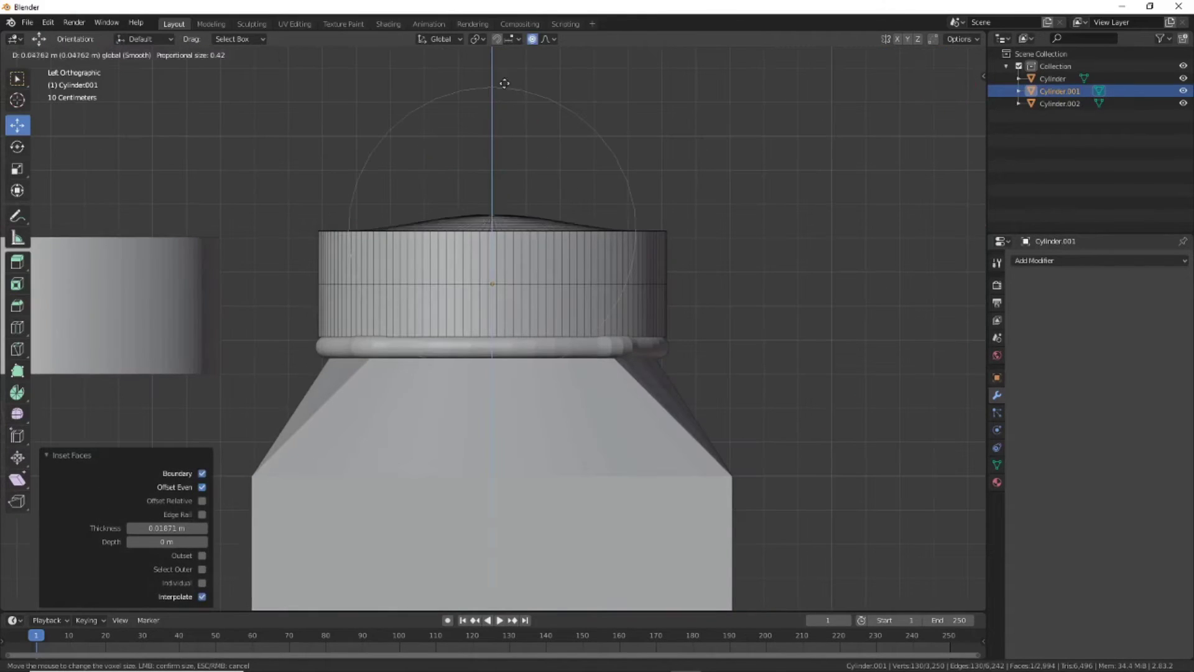
scroll(509, 56, "down", 4)
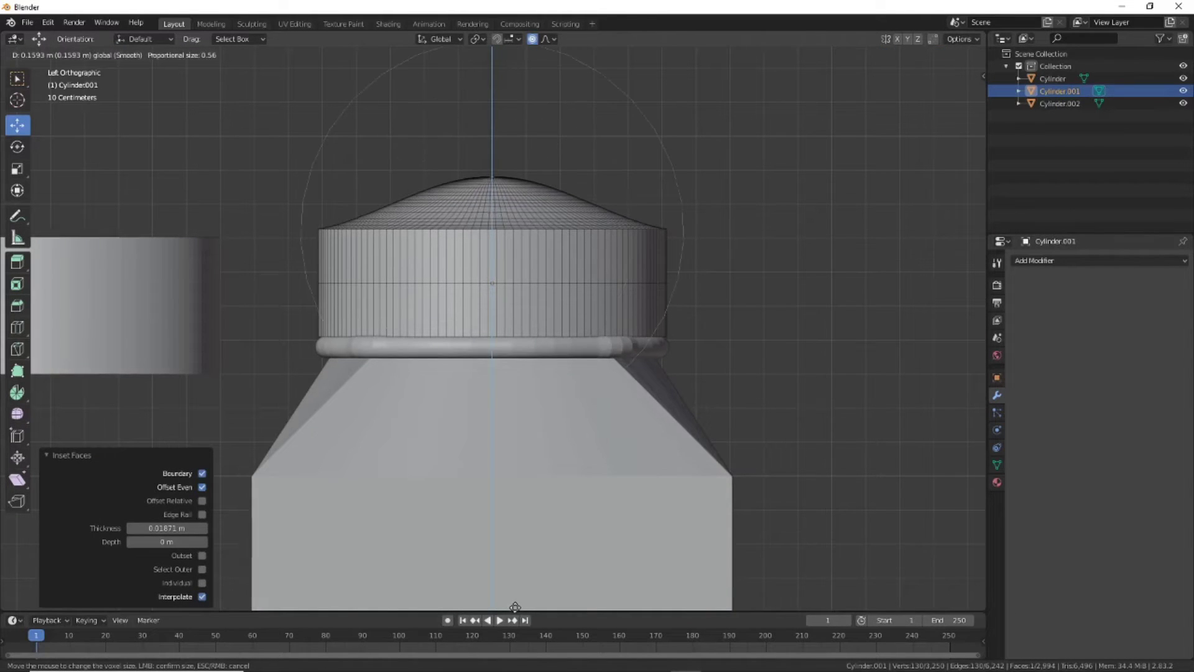
left_click(516, 604)
middle_click_drag(497, 311, 373, 261)
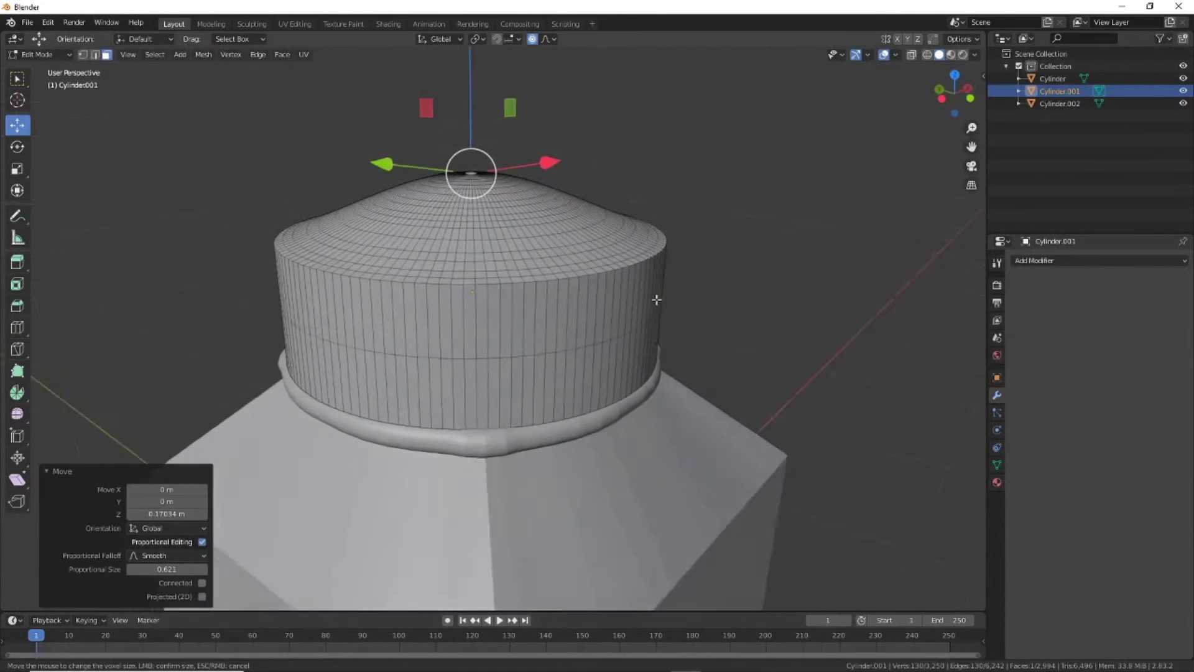
left_click(17, 327)
Add a set of loop cuts around the cap's upper side.
left_click(346, 321)
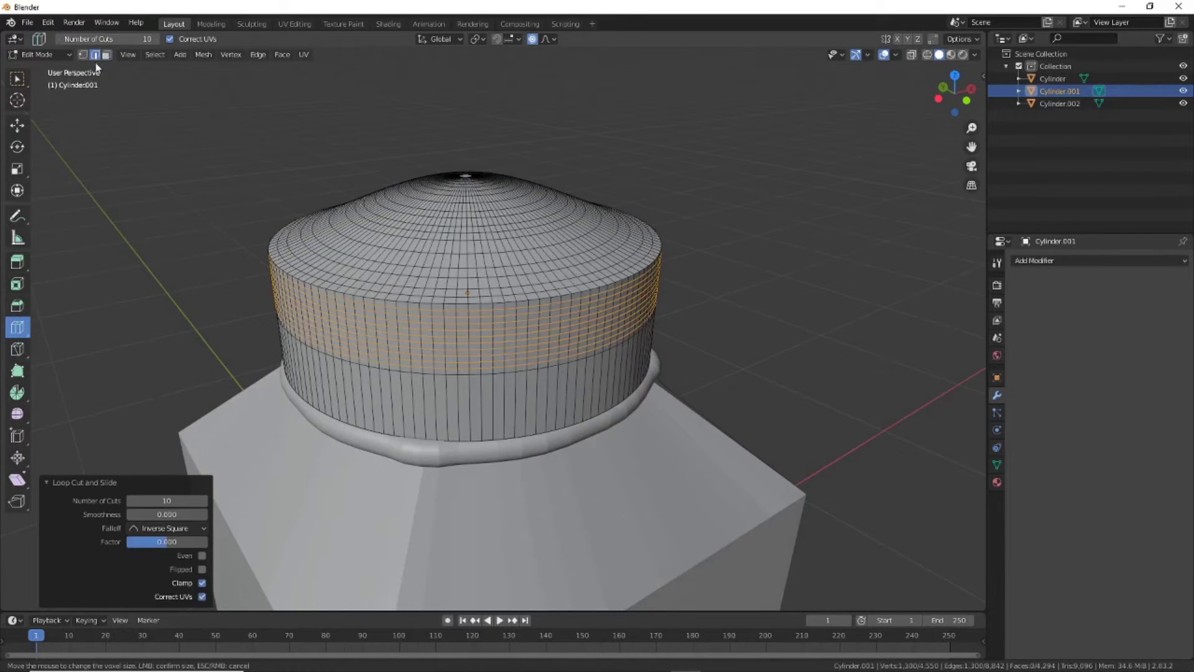
left_click(18, 125)
key("2")
left_click(357, 292)
key("ctrl+z")
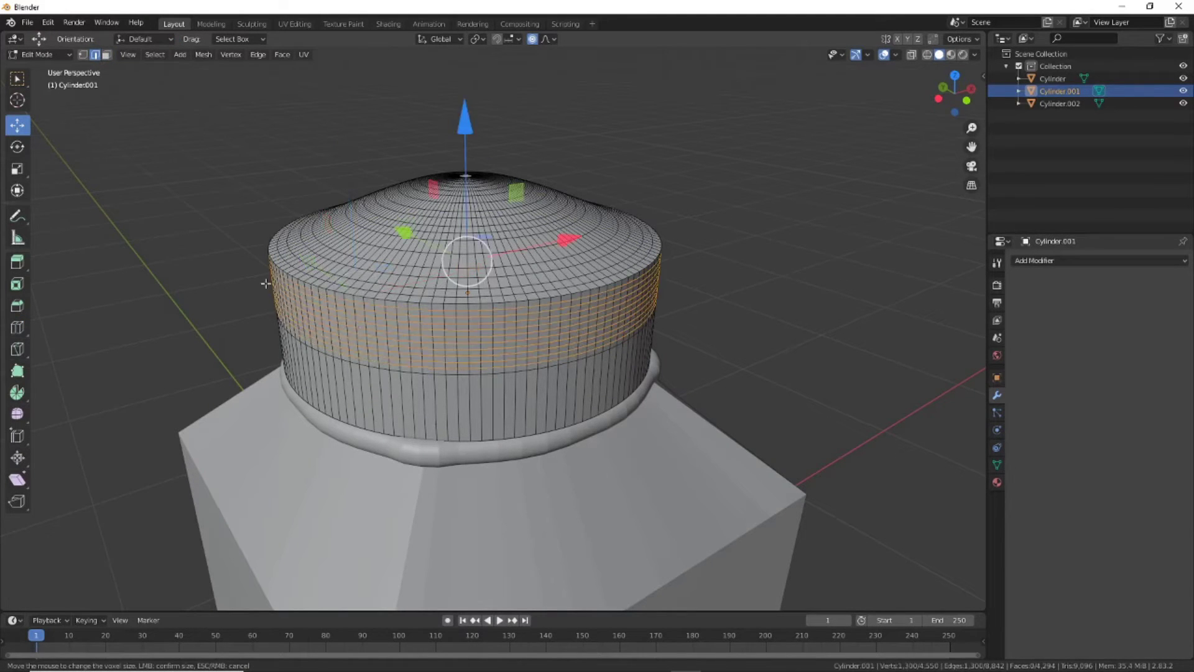
key("ctrl+z")
key("ctrl+shift+z")
key("shift+space")
key("g")
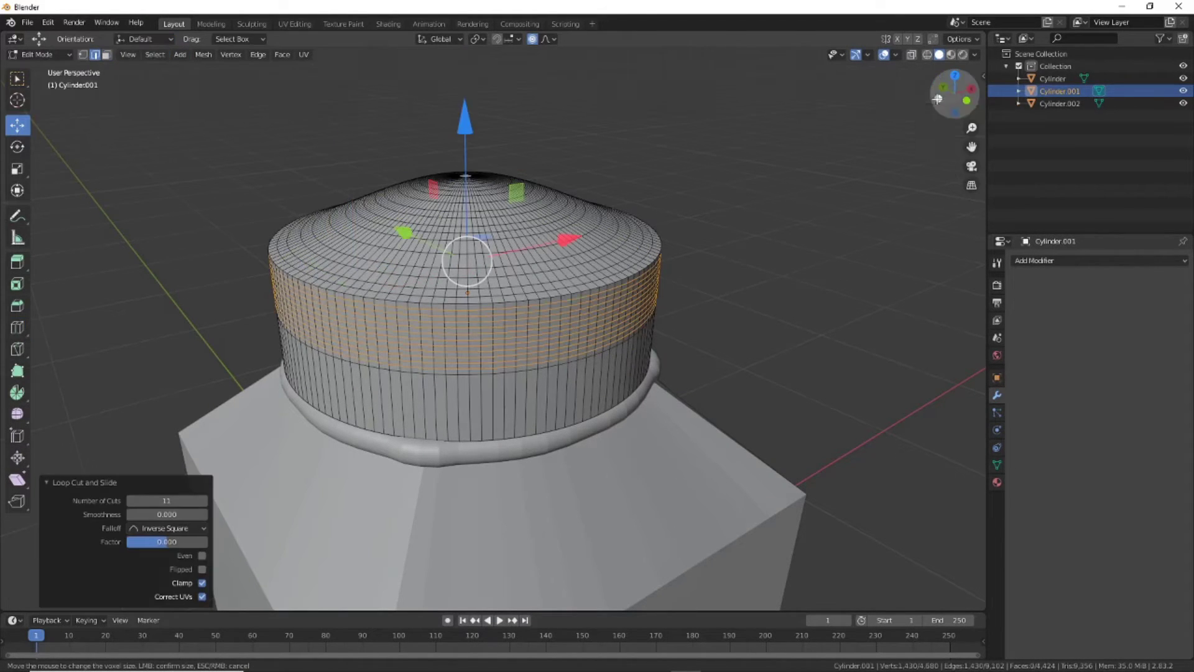
left_click(938, 98)
scroll(500, 274, "up", 5)
scroll(500, 274, "down", 4)
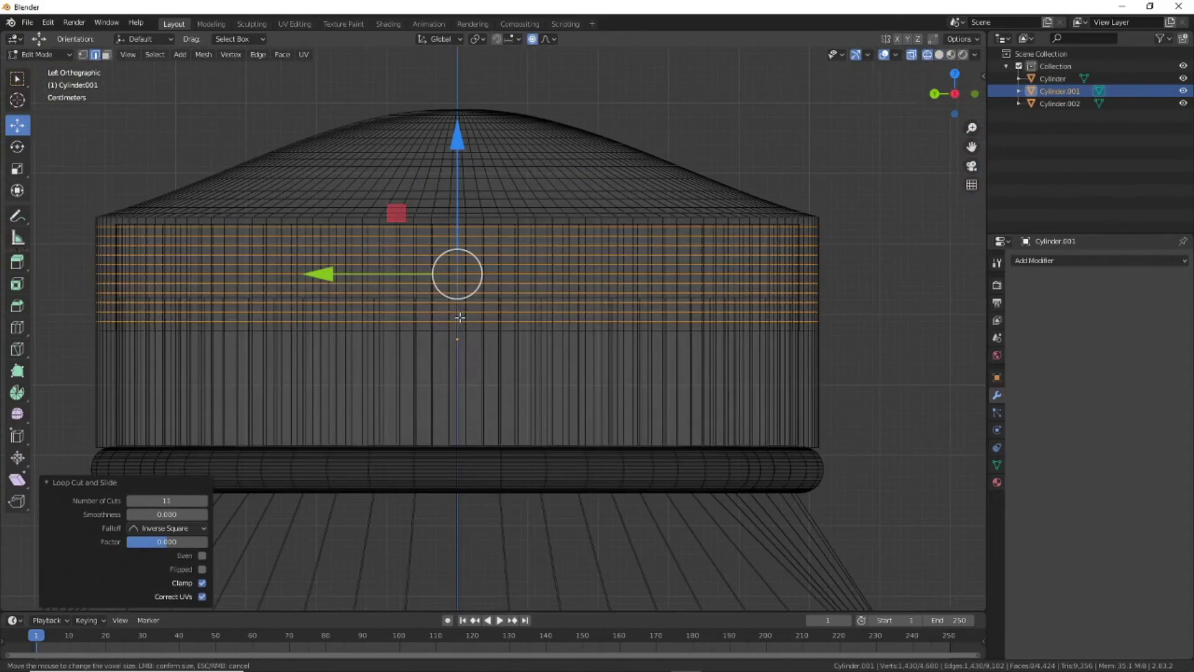
Scale one edge loop outward with proportional editing to bulge the cap.
left_click(83, 55)
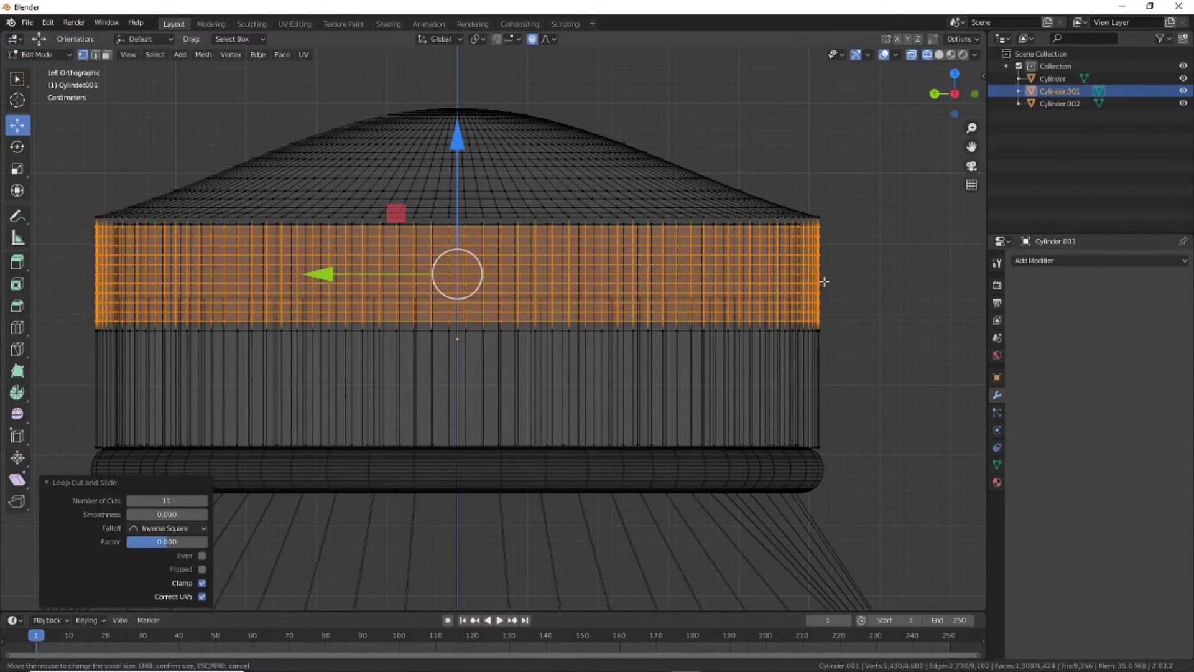
left_click(91, 261, "alt")
middle_click_drag(91, 261, 435, 280)
scroll(487, 271, "down", 3)
key("s")
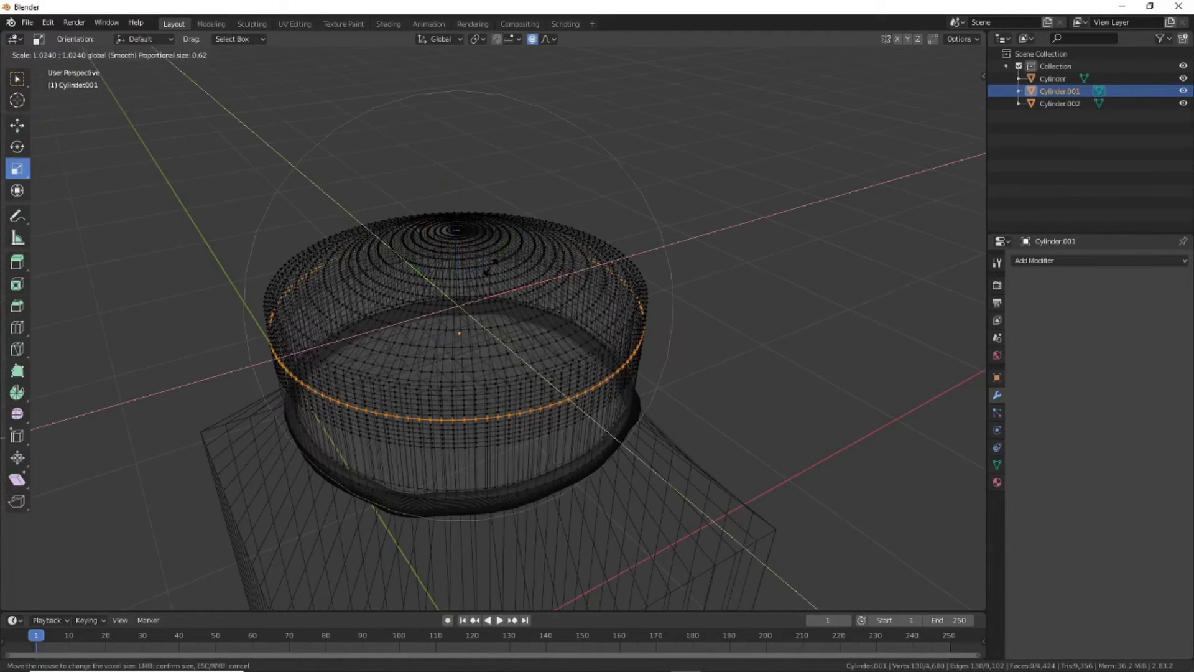
scroll(492, 271, "up", 8)
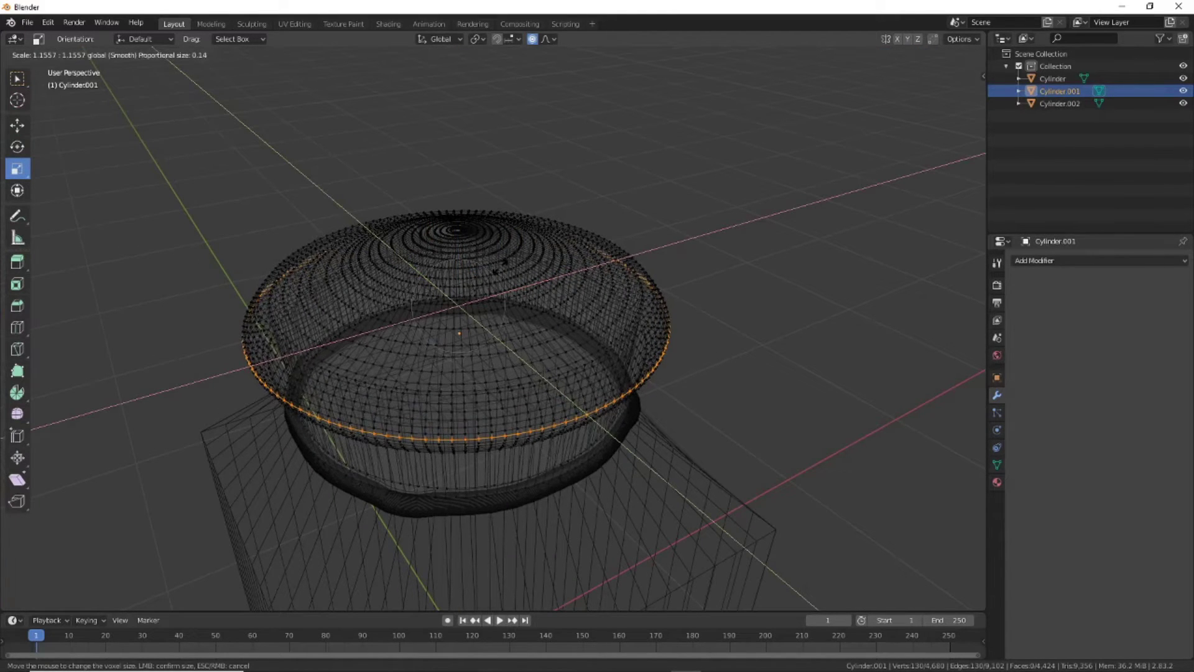
left_click(496, 274)
Shrink the band of vertices below the bulge to make it narrower.
left_click(939, 54)
middle_click_drag(765, 360, 787, 389)
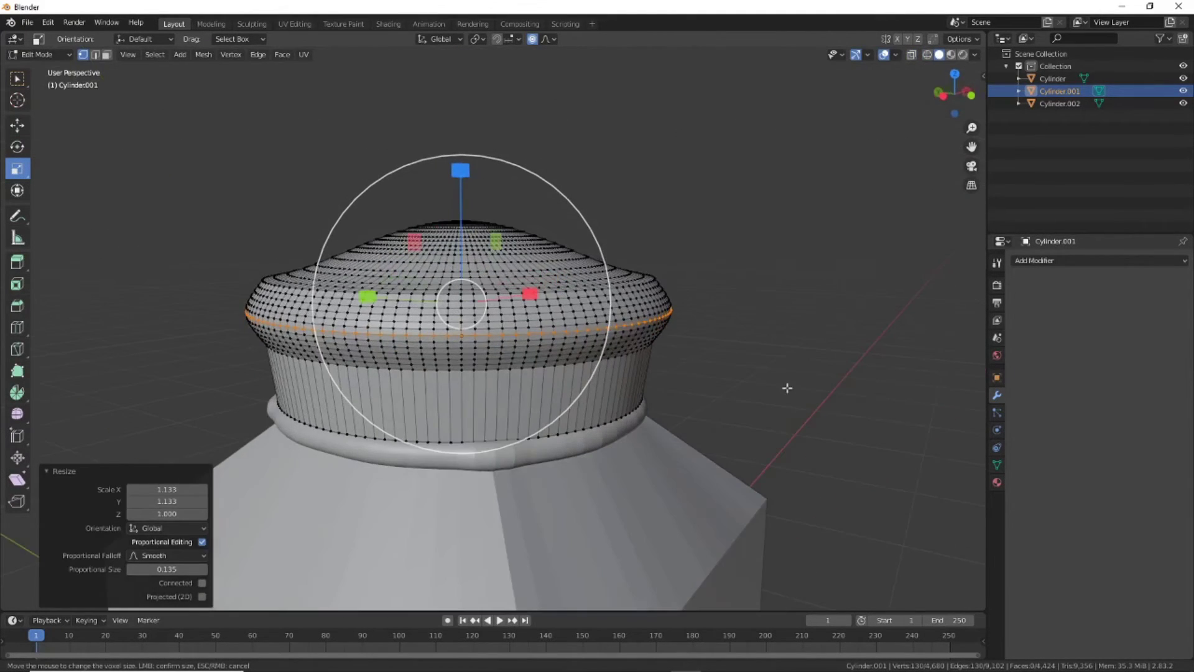
left_click(952, 97)
left_click(927, 54)
left_click_drag(233, 330, 720, 360)
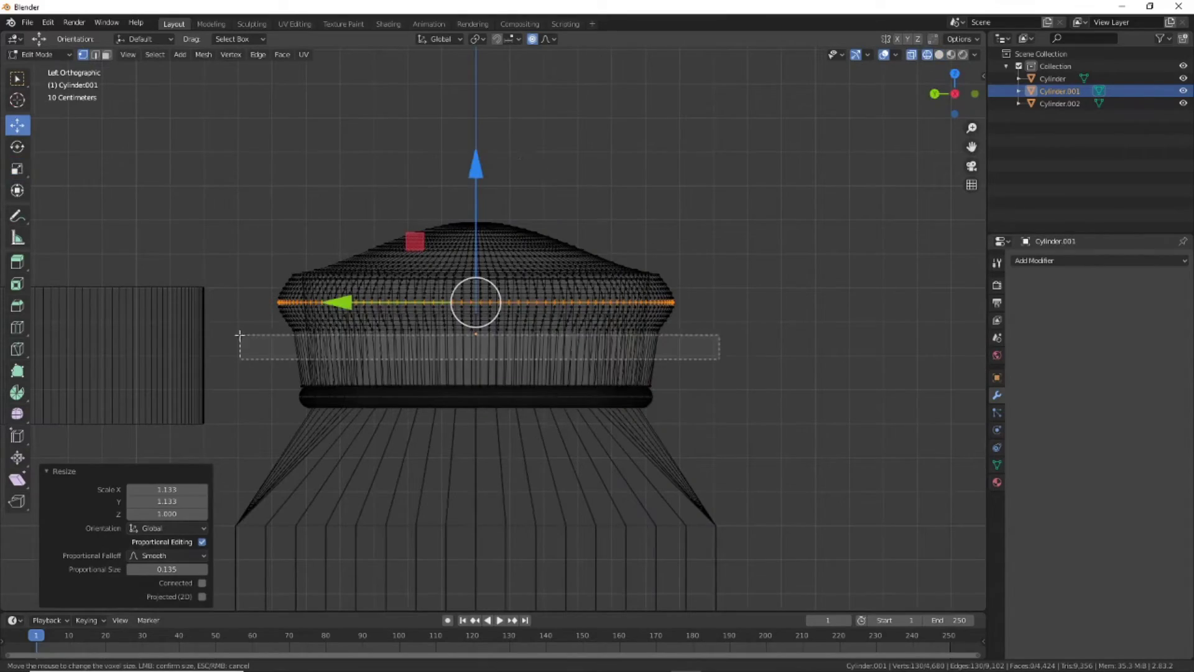
middle_click_drag(684, 404, 740, 439)
scroll(739, 439, "up", 4)
scroll(739, 439, "down", 3)
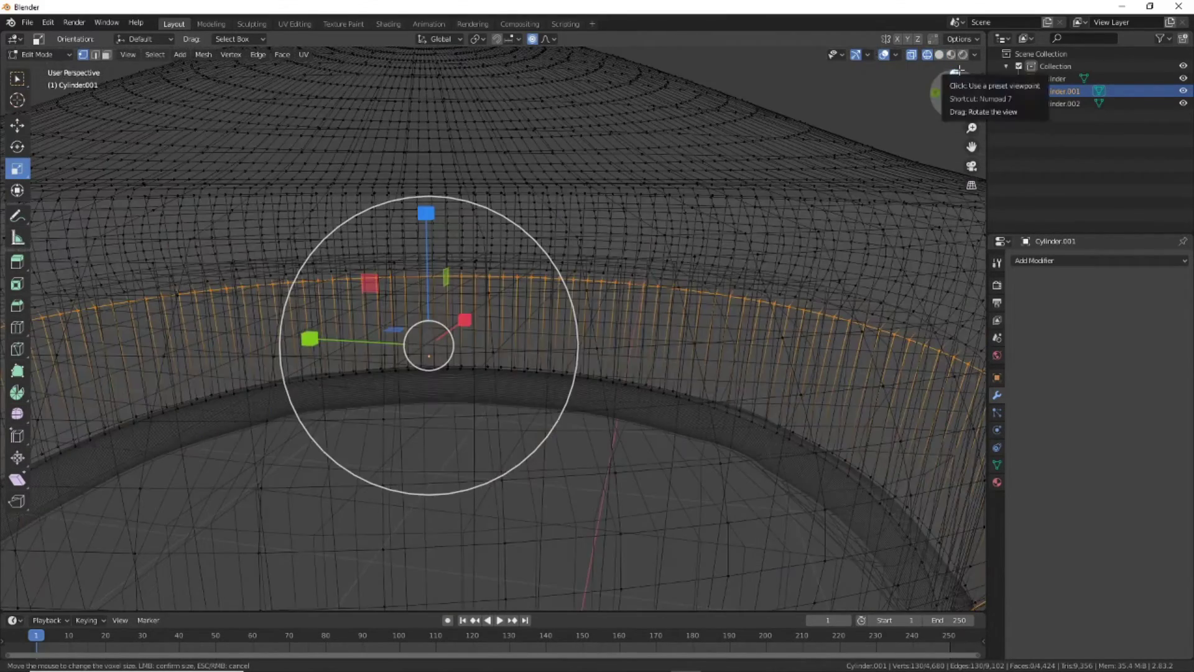
left_click(955, 74)
key("s")
left_click(505, 249)
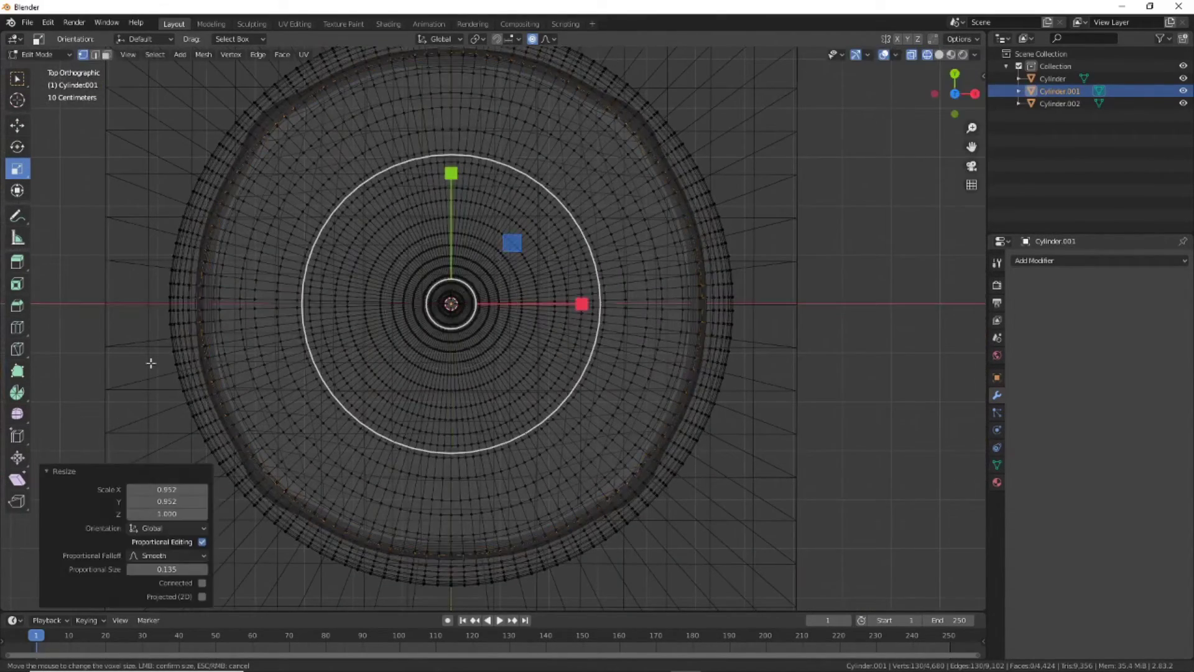
Lower and slightly shrink the top edge loop of the cap.
middle_click_drag(149, 365, 435, 348)
left_click(939, 55)
left_click(791, 355)
scroll(791, 355, "up", 3)
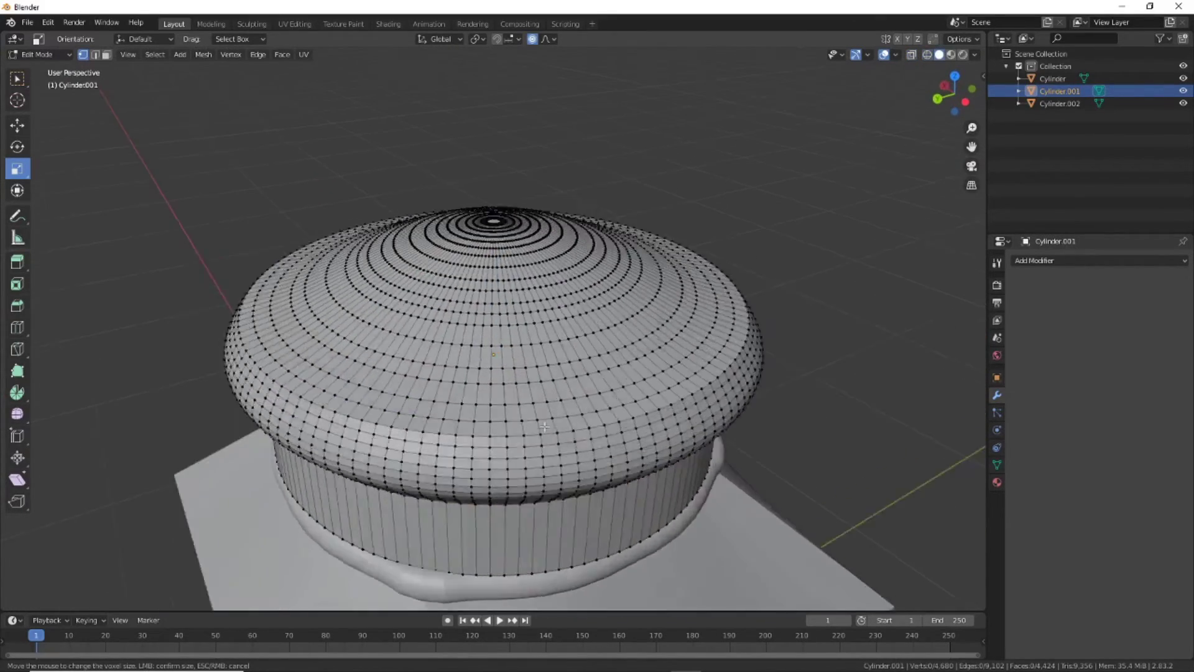
key("2")
left_click(398, 436, "alt")
mouse_move(398, 436)
middle_mouse_down()
mouse_move(604, 455)
mouse_move(473, 205)
middle_mouse_up()
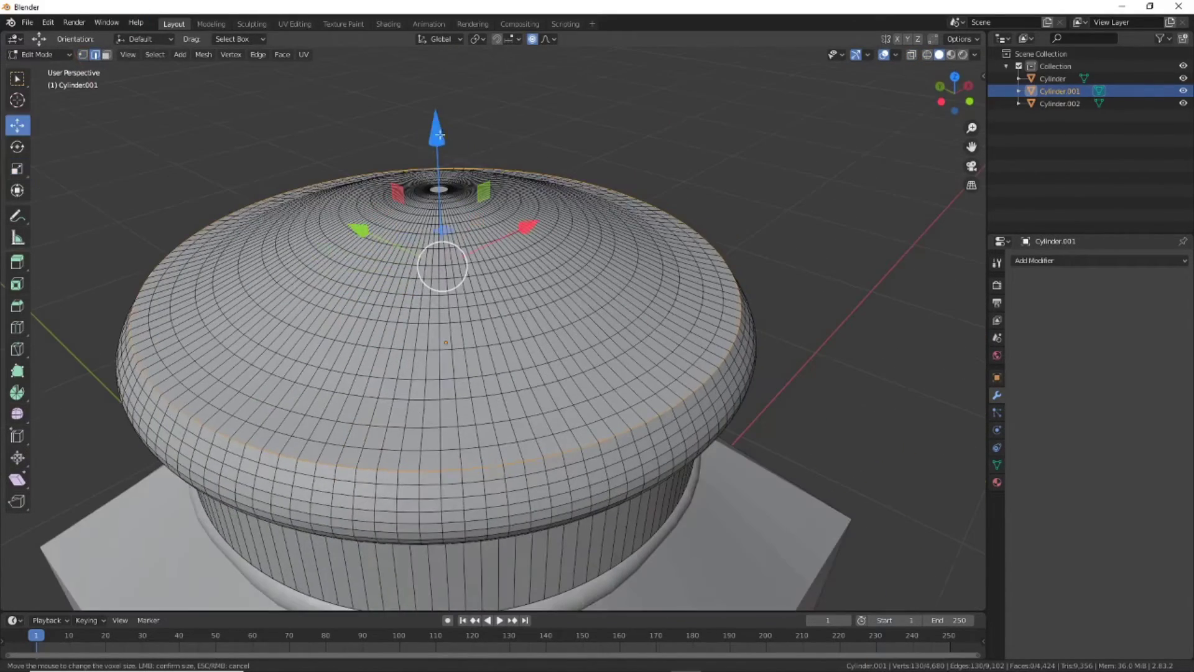
left_click_drag(437, 150, 475, 186)
left_click_drag(450, 233, 448, 234)
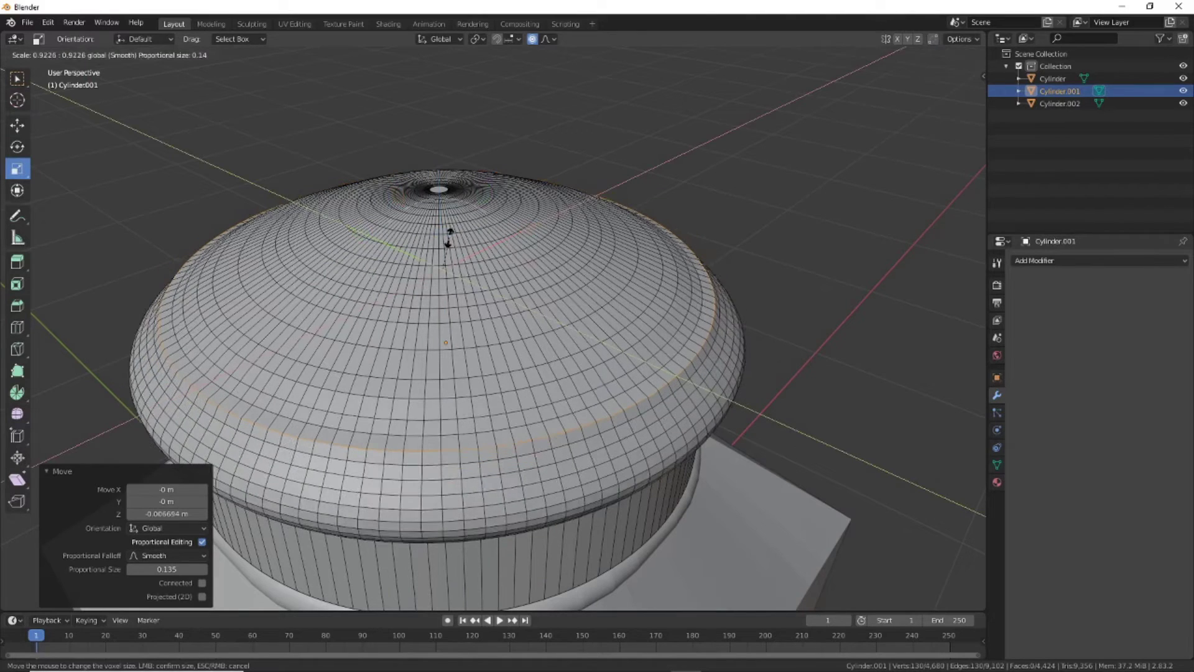
Lower the cap's top loop further along Z and view the whole bottle.
key("g")
key("z")
left_click(444, 148)
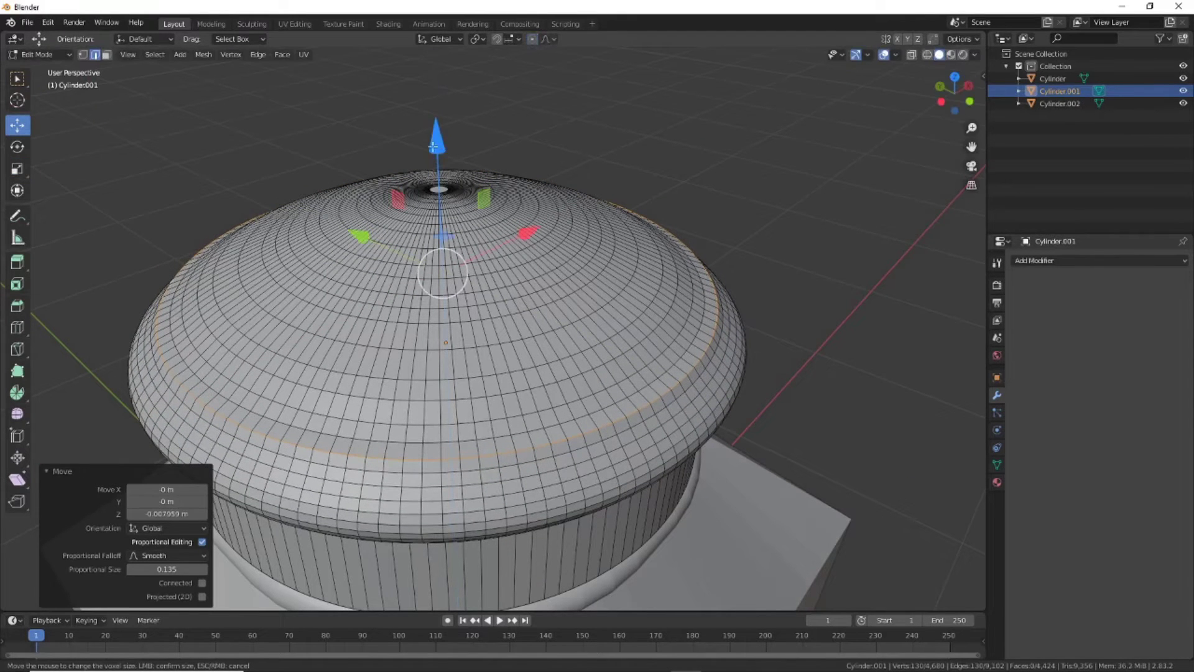
middle_click_drag(434, 147, 830, 435)
scroll(819, 370, "down", 4)
middle_click_drag(819, 370, 722, 413)
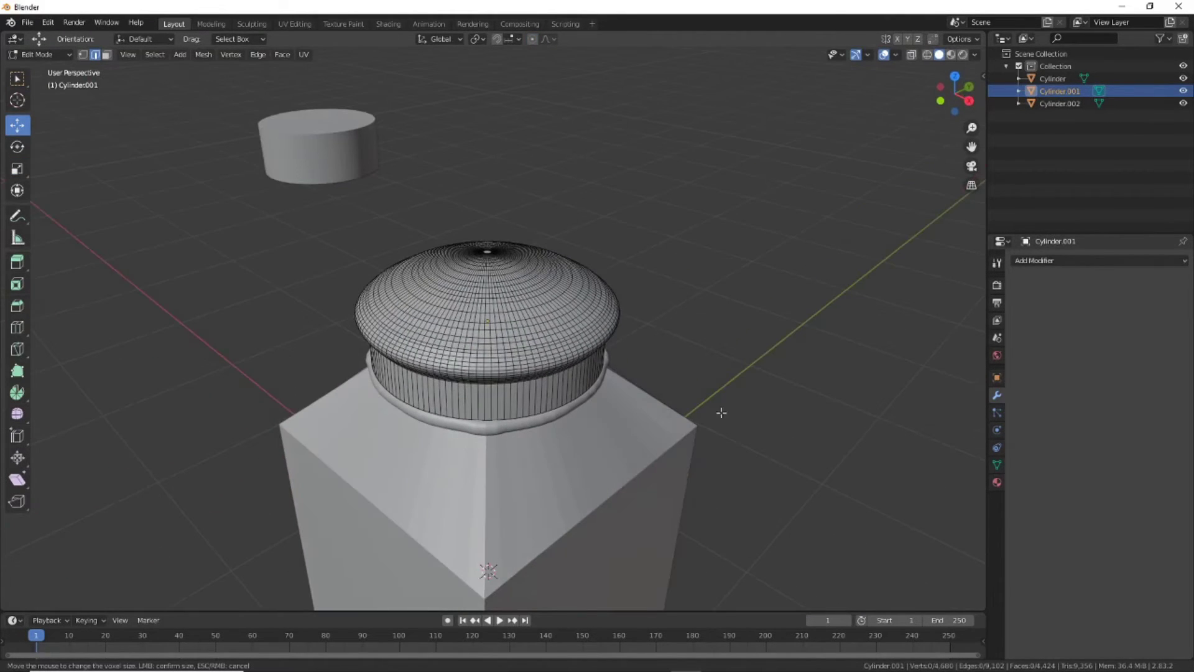
Add a new cylinder in Object Mode and scale it thin.
left_click(63, 54)
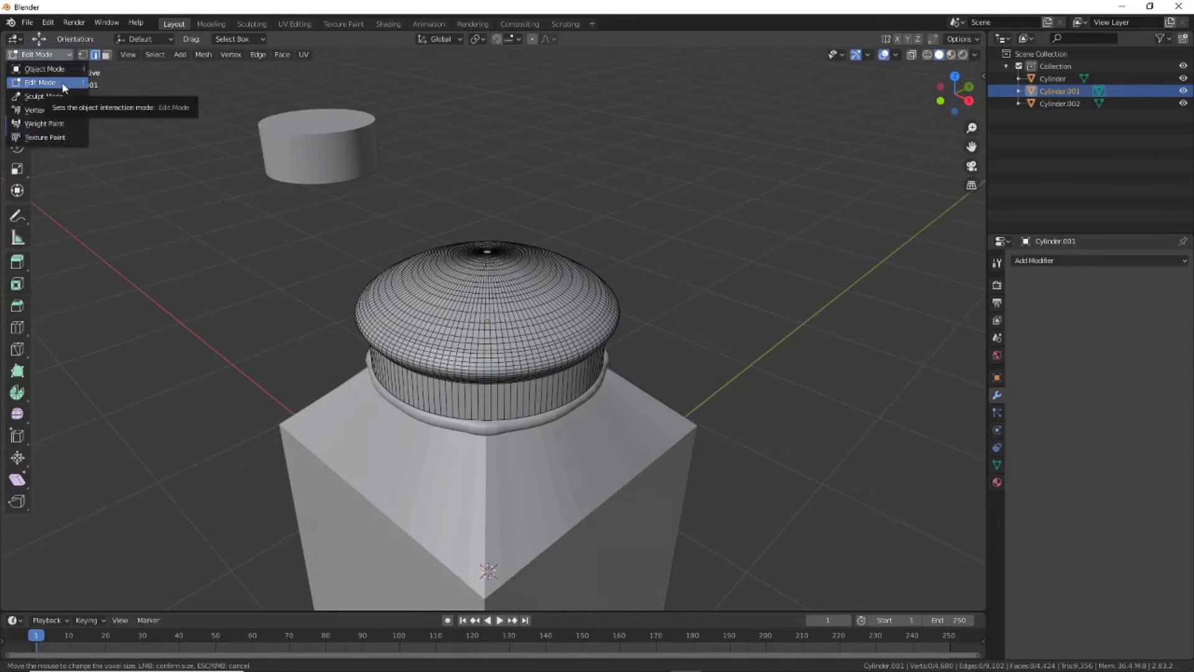
left_click(63, 69)
left_click(140, 54)
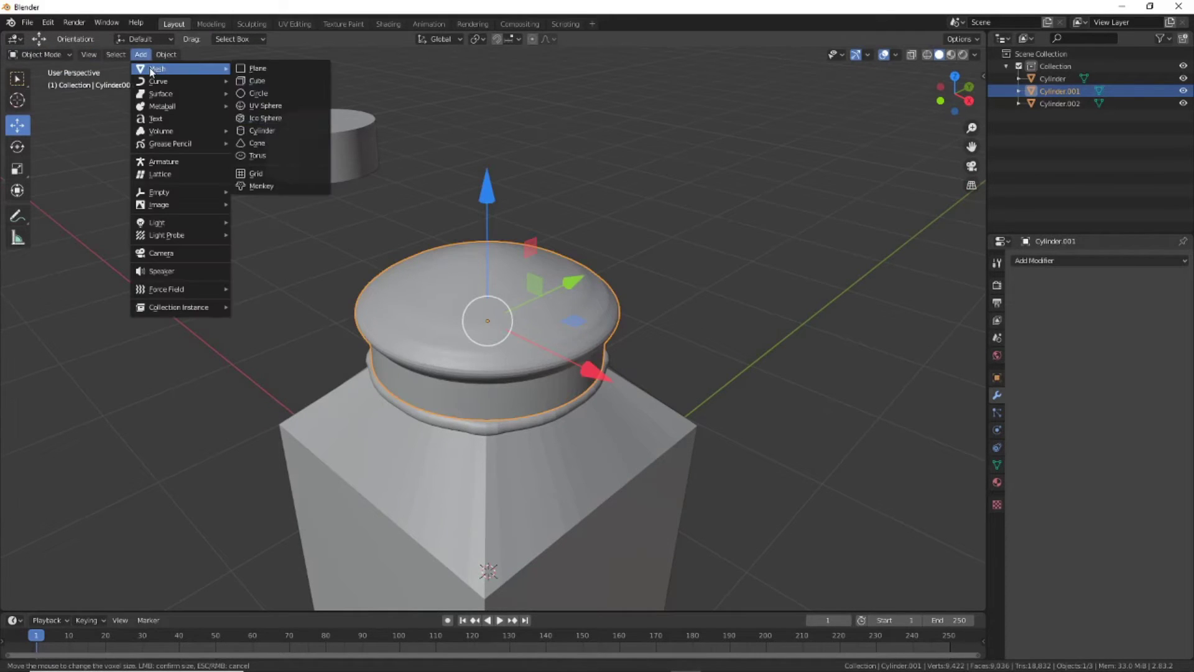
left_click(274, 125)
key("s")
left_click(542, 483)
Raise the cylinder through the cap and slim it to 0.149 × 0.149 × 1.000.
key("g")
key("z")
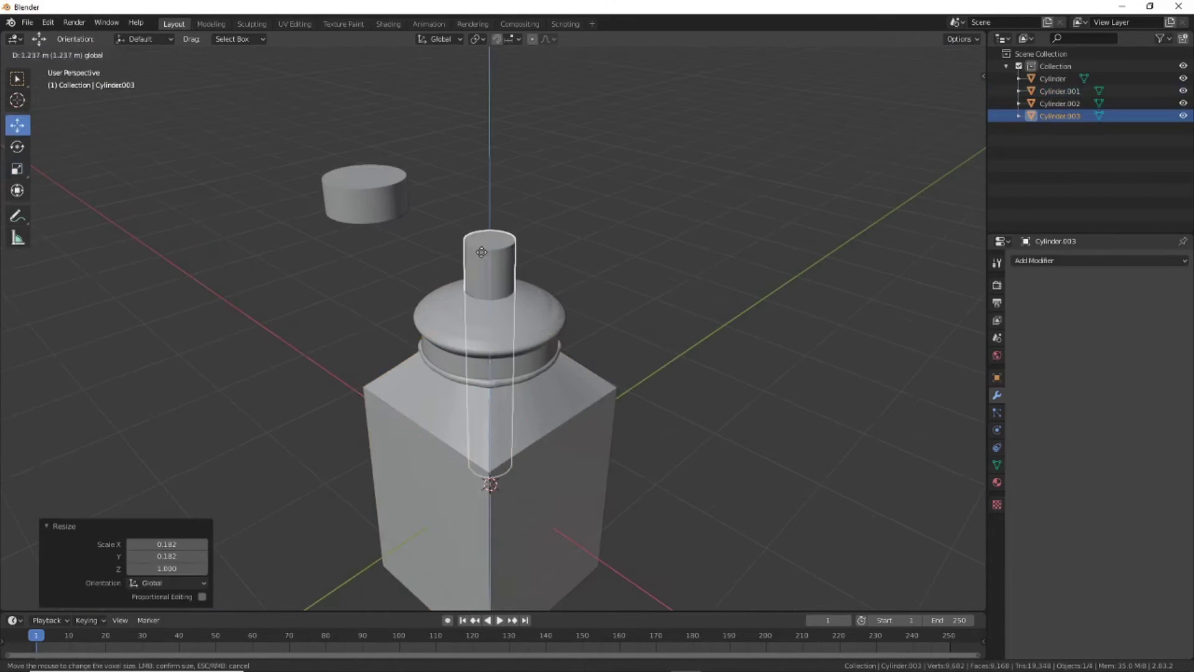
left_click(472, 398)
scroll(472, 398, "up", 3)
key("s")
left_click(446, 438)
scroll(447, 439, "down", 3)
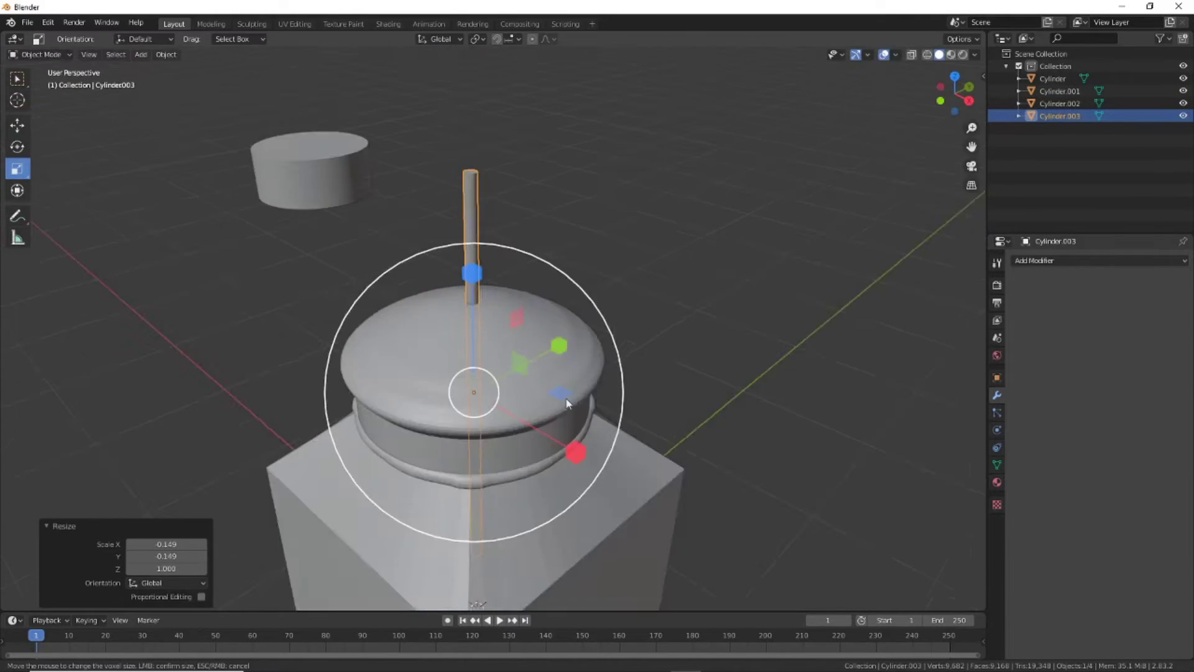
key("KP_7")
scroll(783, 411, "up", 4)
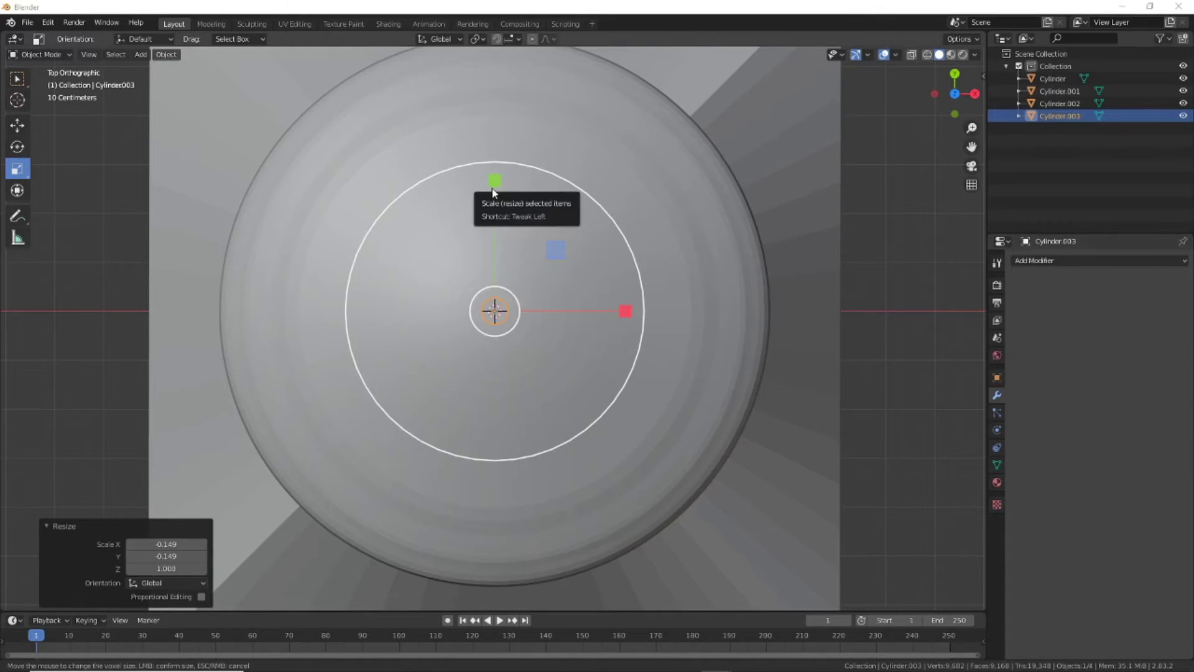
Move the small cylinder to the cap's top edge and paste a copy beside it.
left_click_drag(494, 182, 495, 27)
left_click_drag(630, 156, 700, 153)
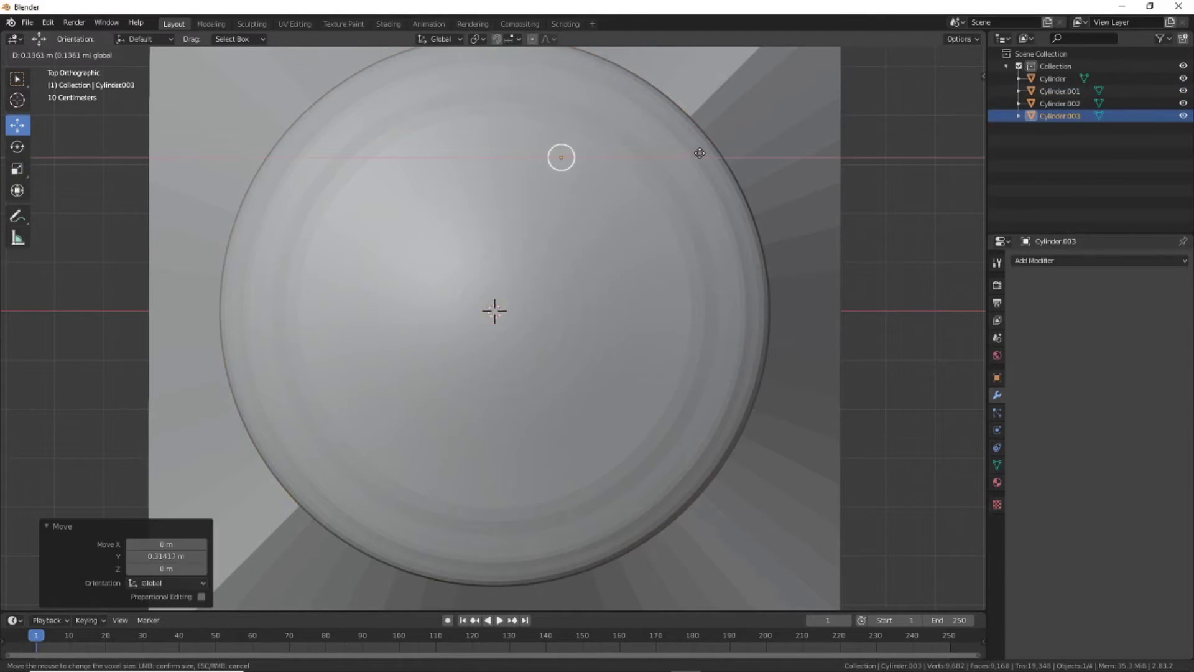
key("y")
key("Return")
key("ctrl+v")
left_click(557, 169, "shift")
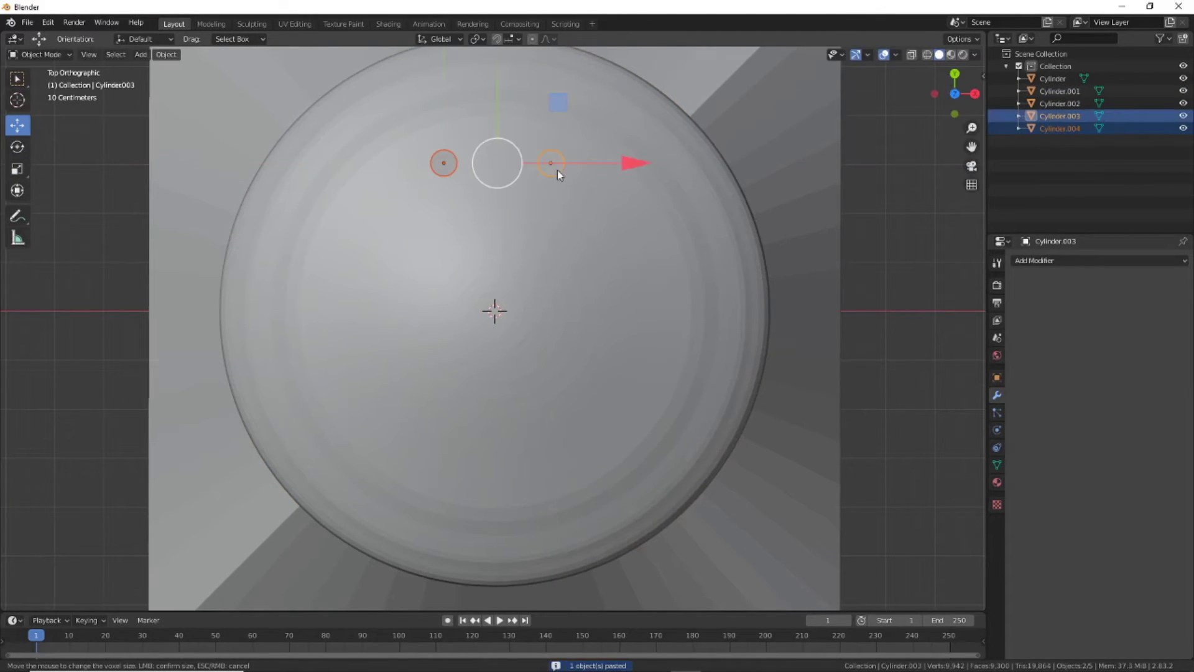
Duplicate the top pair of cylinders and slide it along Y near the cap's bottom.
key("ctrl+c")
key("ctrl+v")
key("g")
key("y")
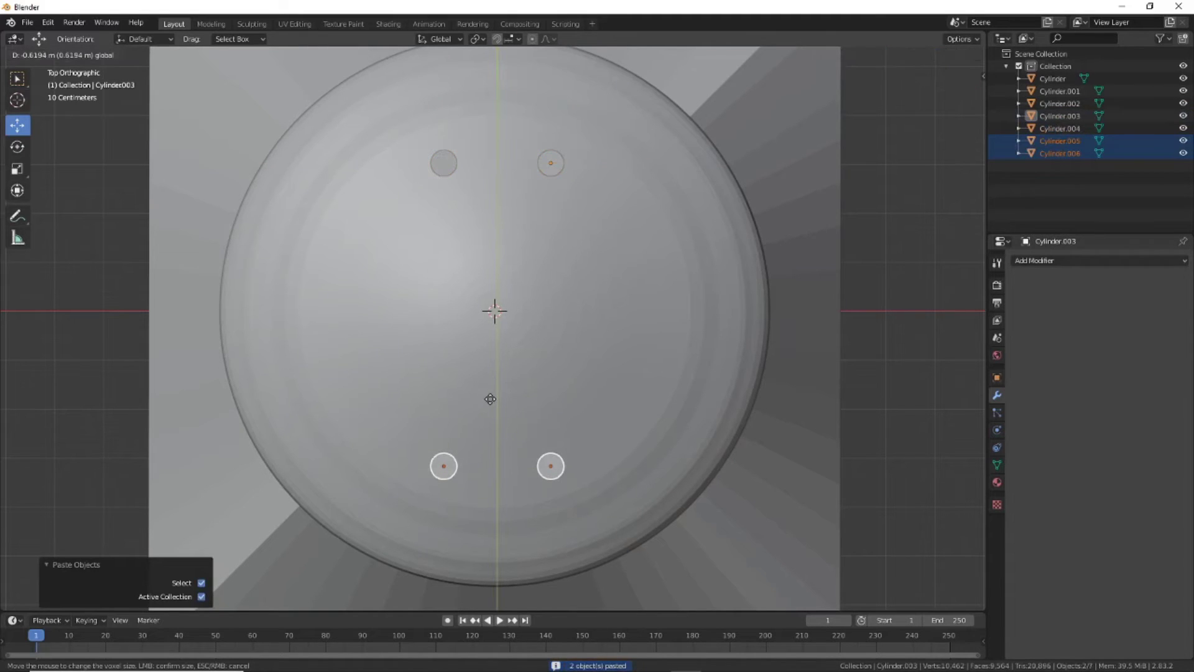
left_click(490, 399)
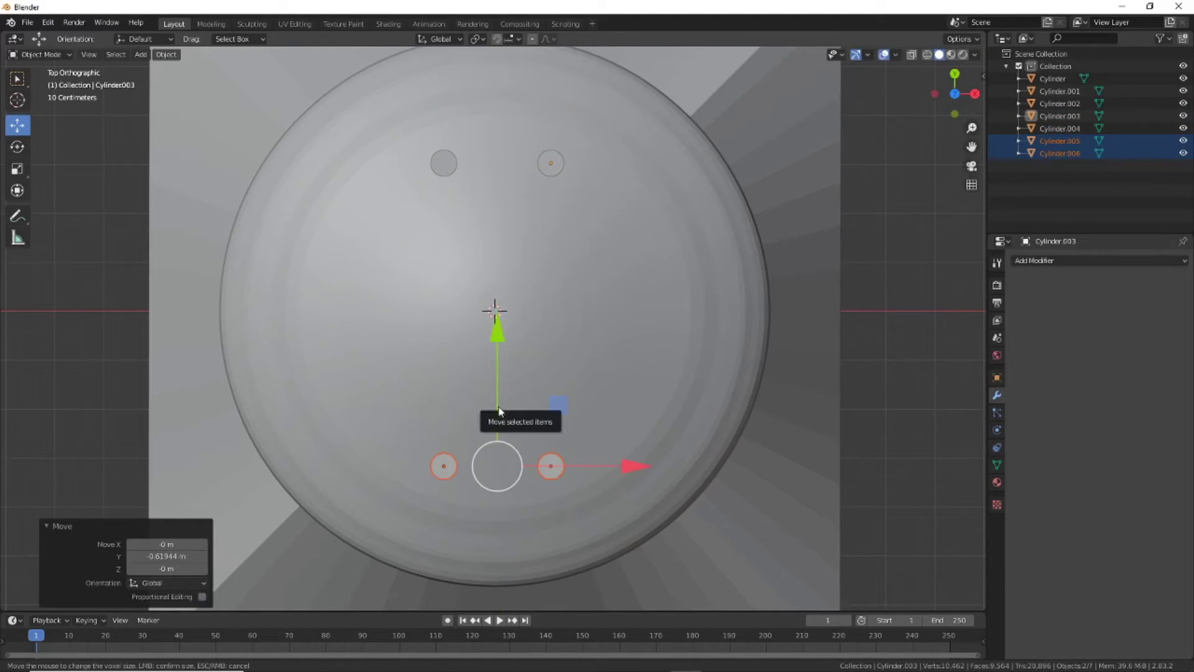
Add another cylinder pair above the bottom pair, shifted sideways along X.
key("ctrl+c")
key("ctrl+v")
key("g")
key("y")
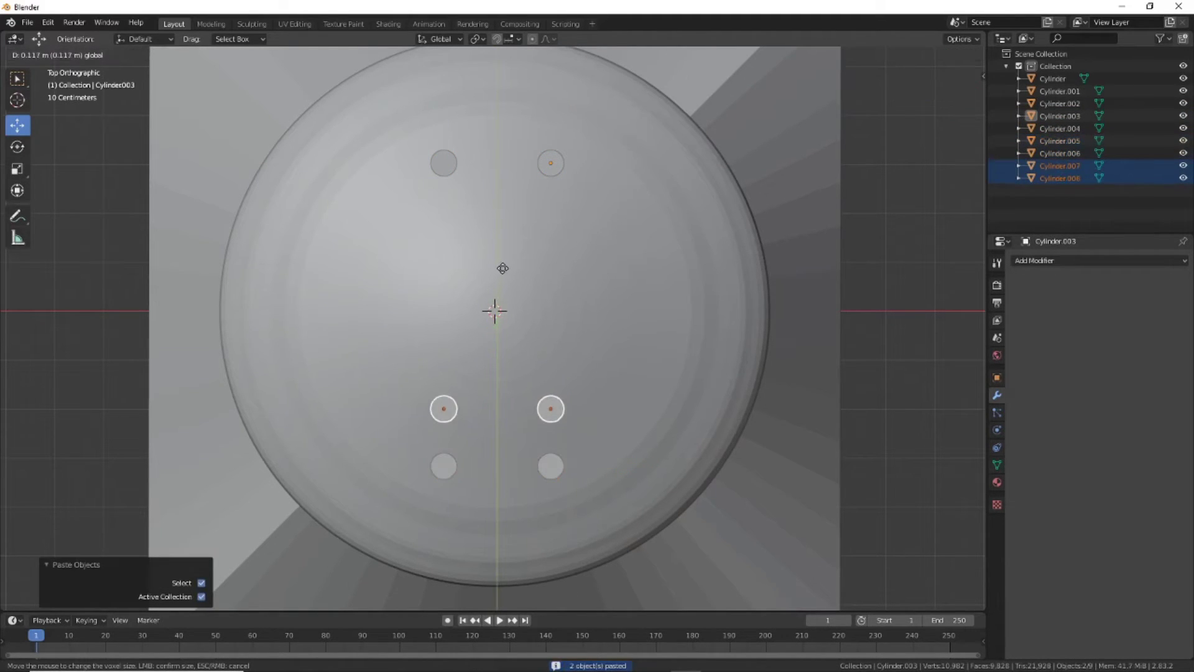
left_click(616, 405)
key("g")
key("x")
left_click(573, 404)
Copy one cylinder along X to complete a row of three.
left_click(498, 403)
key("ctrl+c")
key("ctrl+v")
key("g")
key("x")
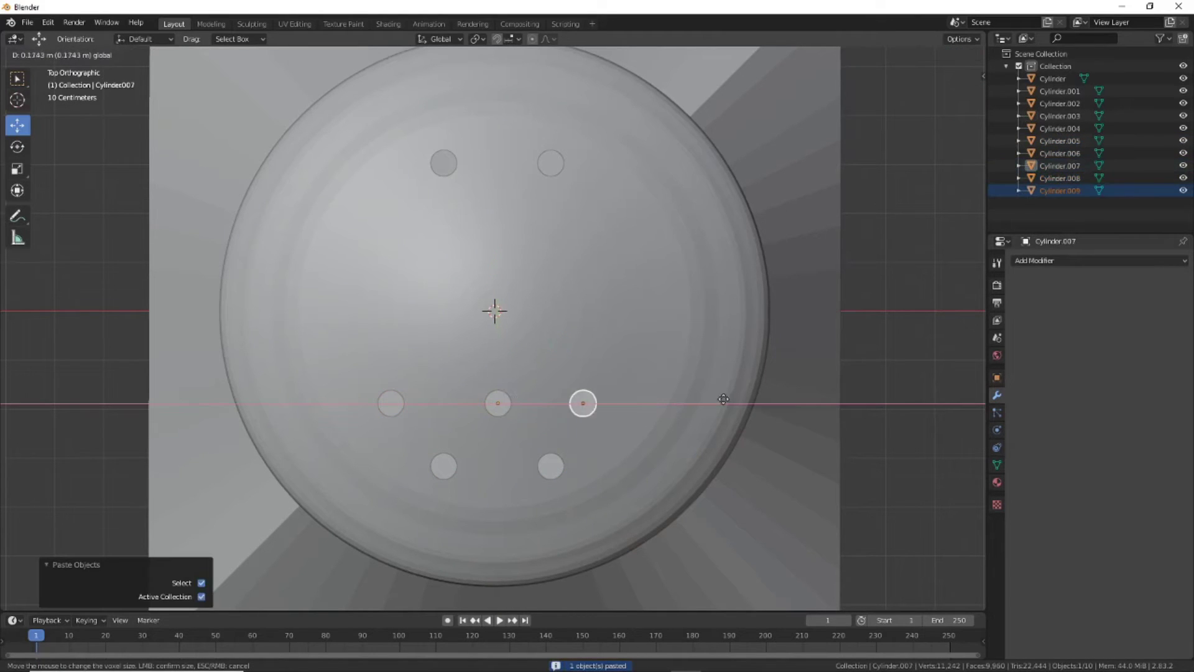
left_click(742, 396)
Duplicate the row of three cylinders and place it higher up on the cap.
left_click(498, 403, "shift")
left_click(391, 403, "shift")
key("ctrl+c")
key("ctrl+v")
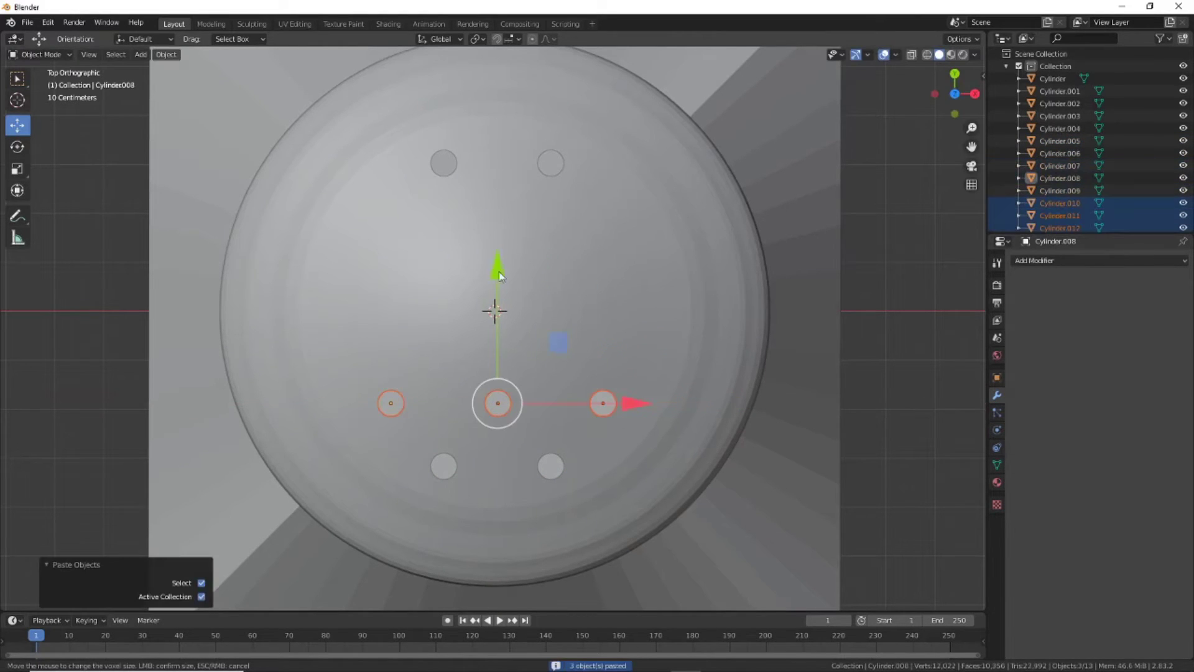
key("g")
key("y")
left_click(516, 89)
Copy the new row's left cylinder and reposition it along Y and X.
left_click(392, 225)
key("ctrl+c")
key("ctrl+v")
key("g")
key("y")
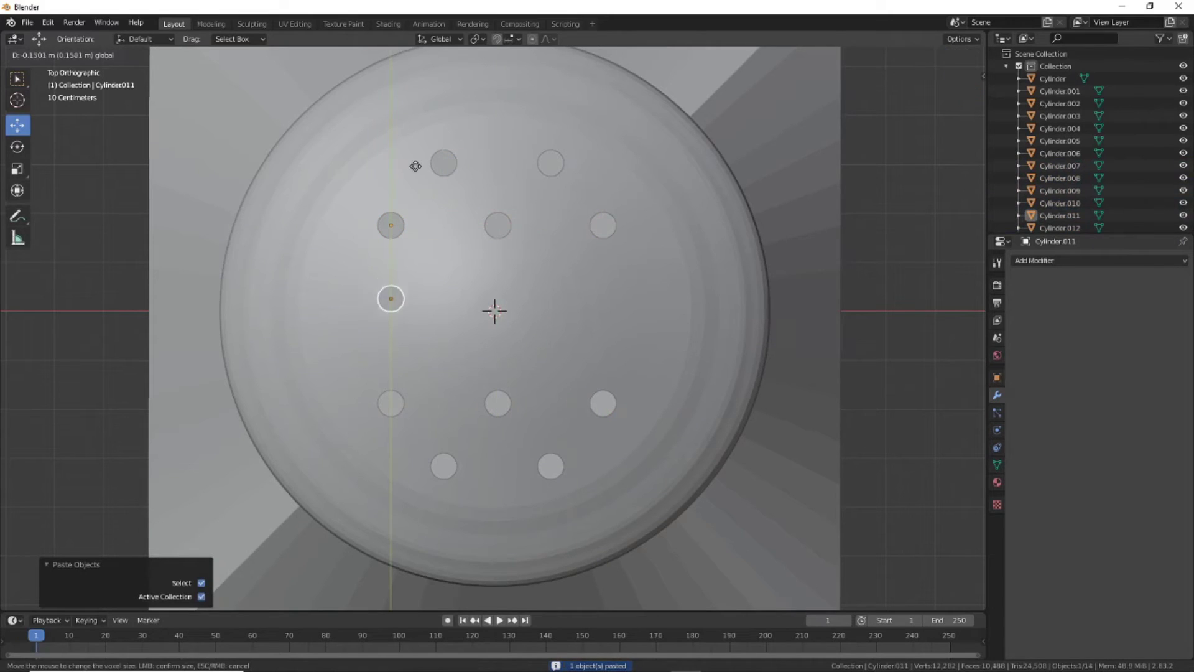
left_click(431, 159)
key("g")
key("x")
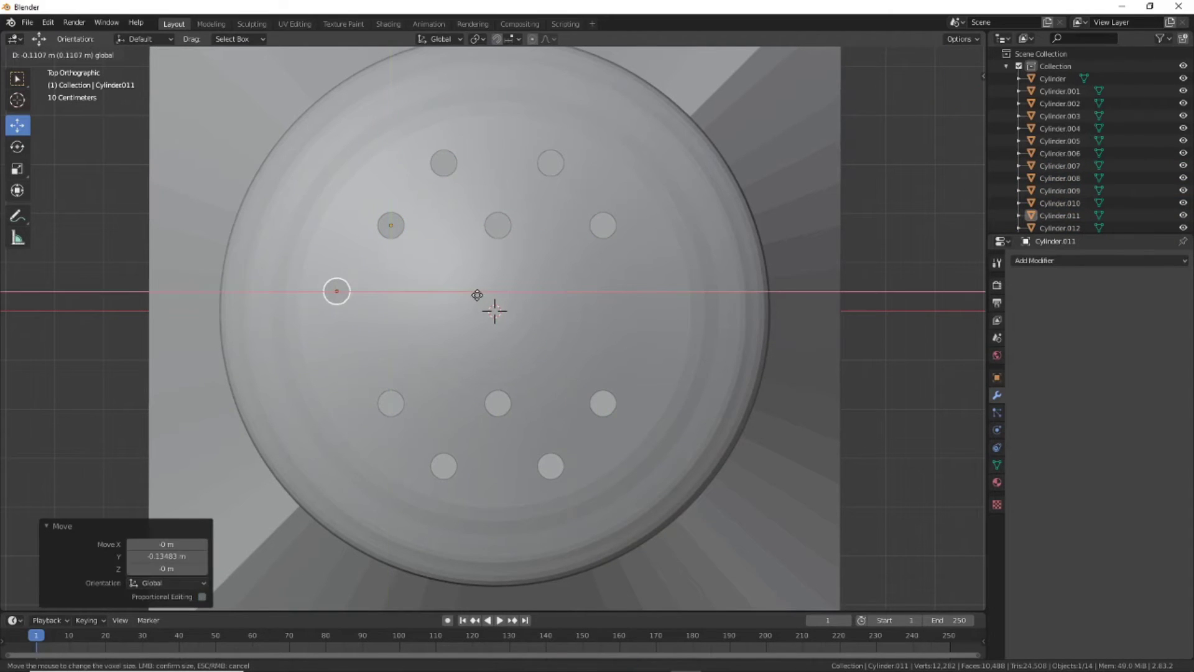
left_click(476, 295)
Paste a cylinder below another, then place a copy of that pair on the cap's right.
left_click(340, 219)
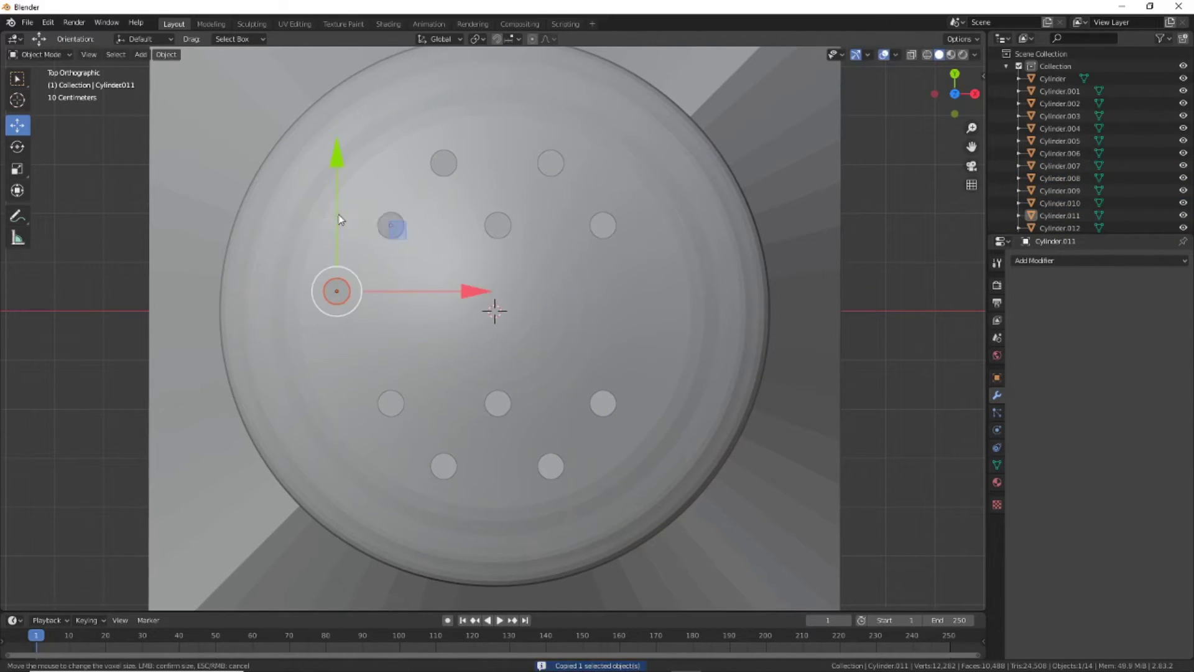
key("ctrl+v")
key("g")
left_click(349, 278)
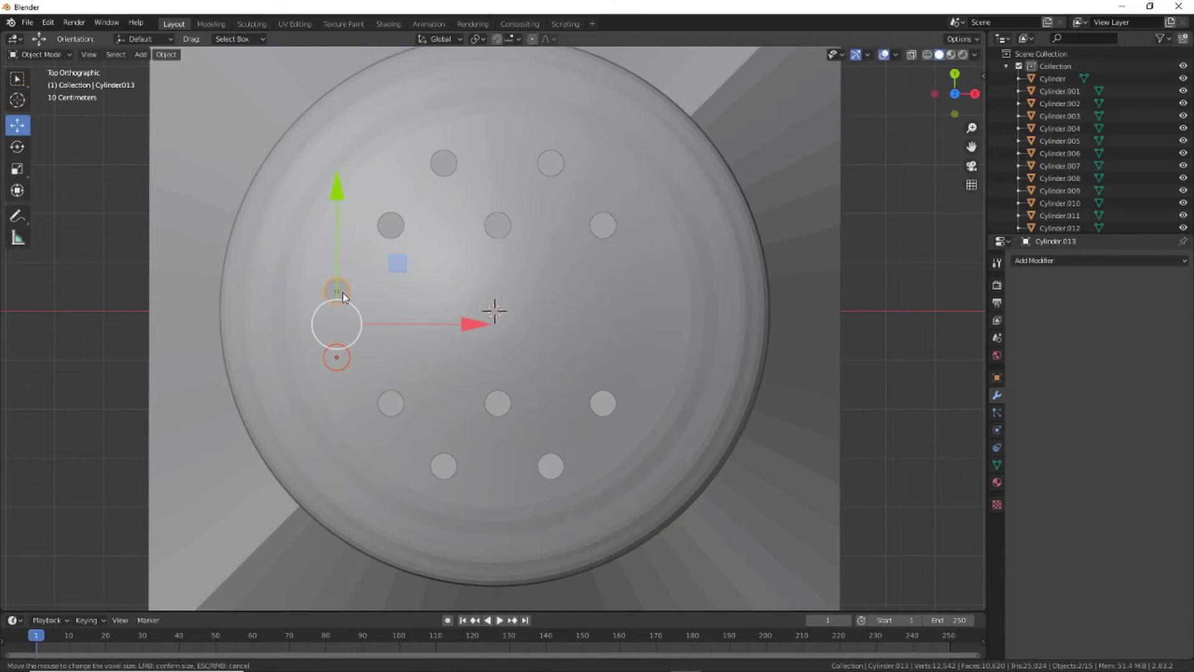
key("ctrl+c")
key("ctrl+v")
key("g")
left_click(789, 343)
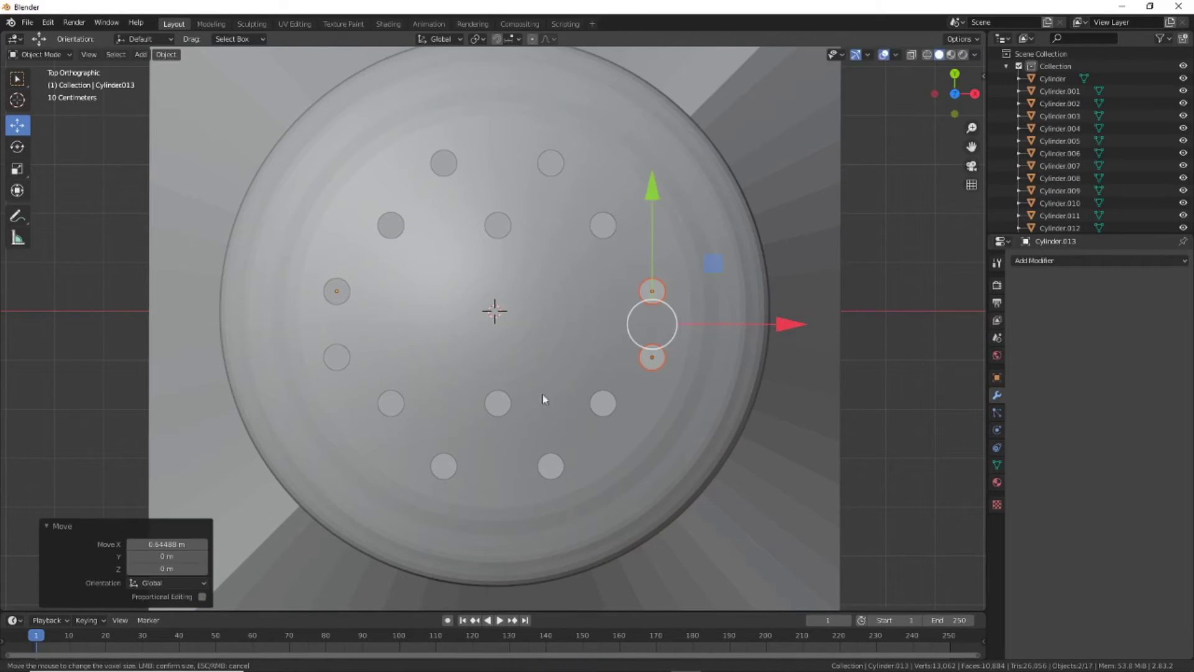
Add two more cylinder pairs along X to fill the hole pattern, then orbit.
key("ctrl+v")
key("g")
key("x")
left_click(622, 339)
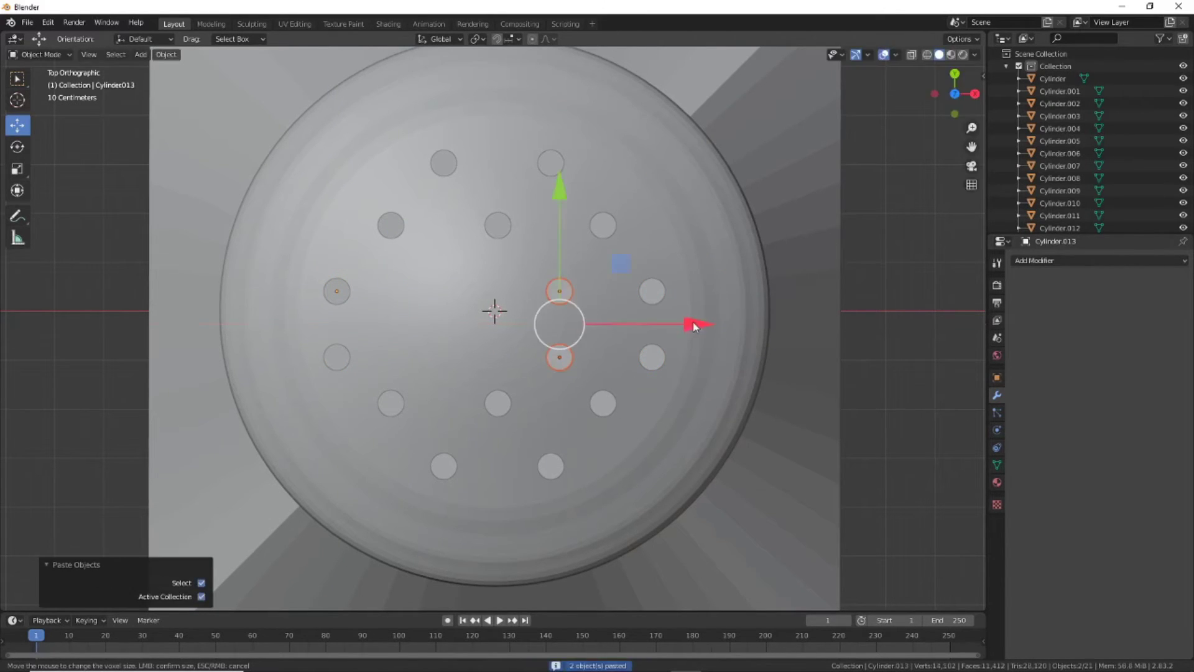
key("shift+d")
key("x")
left_click(612, 408)
middle_click_drag(612, 408, 621, 324)
Add a Boolean modifier to the cap disc and duplicate it several times.
left_click(585, 398)
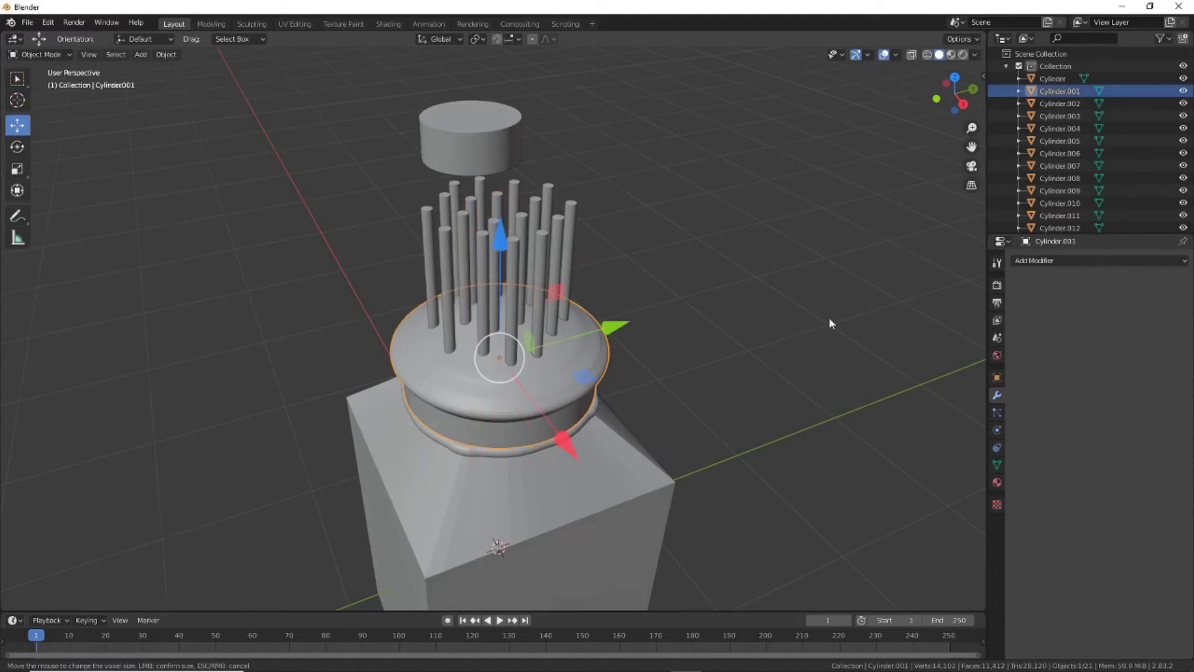
left_click(1036, 261)
left_click(927, 319)
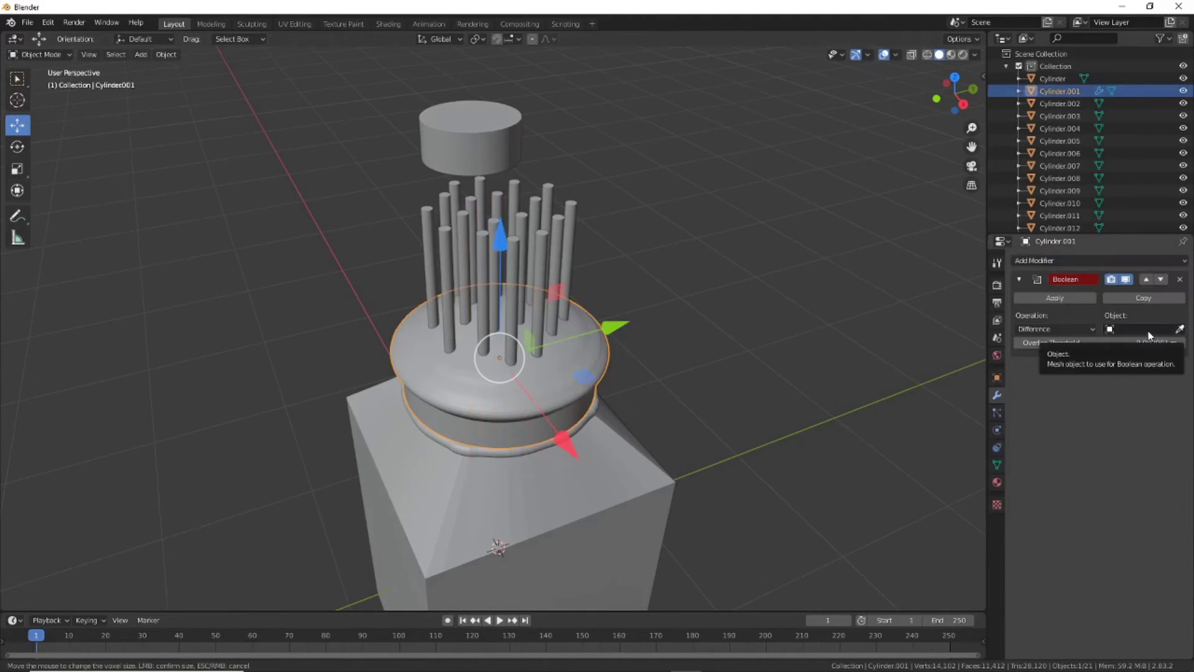
left_click(1130, 301)
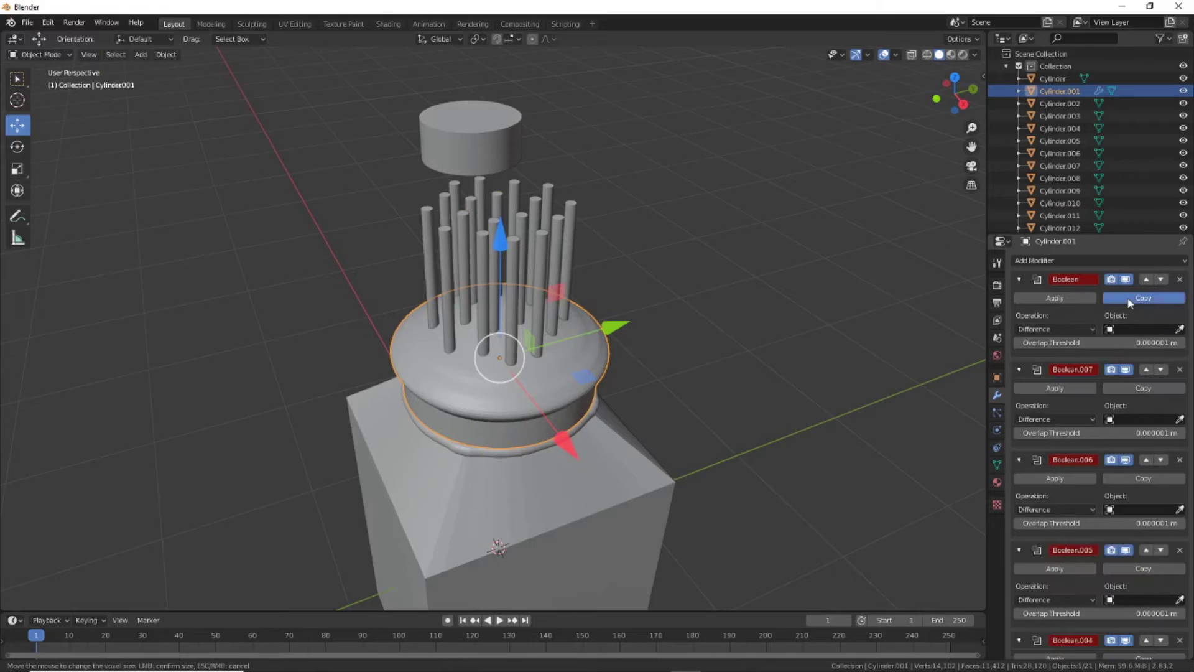
From top view, assign the first rods as Boolean hole cutters.
left_click(587, 227)
key("KP_7")
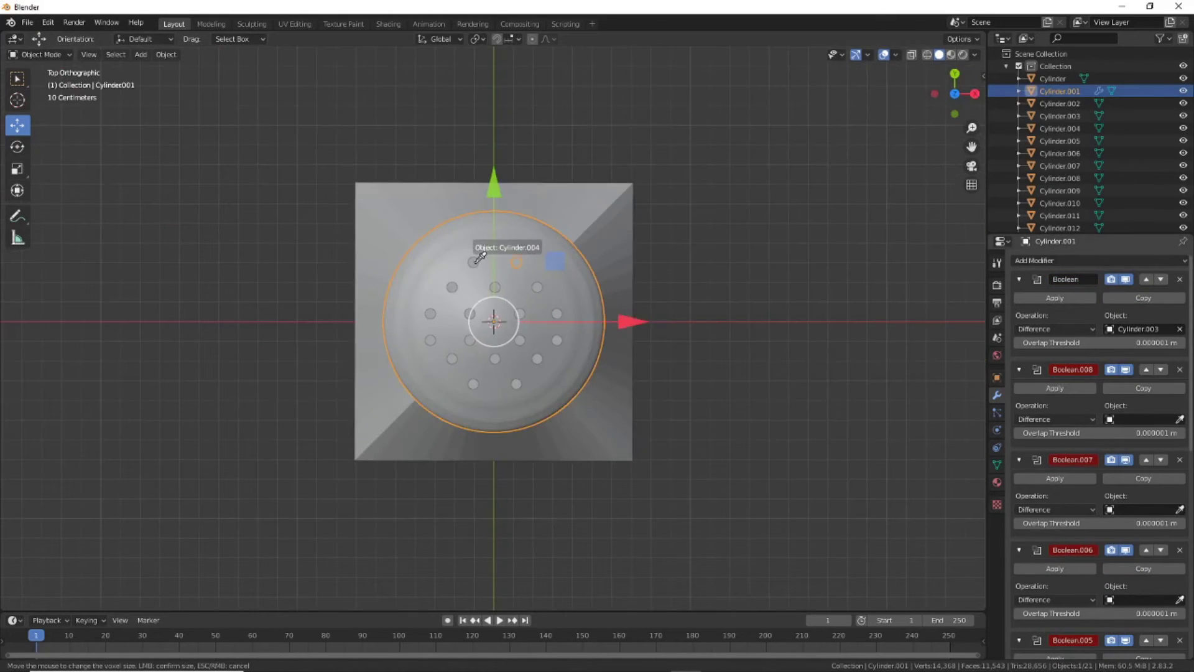
left_click(476, 259)
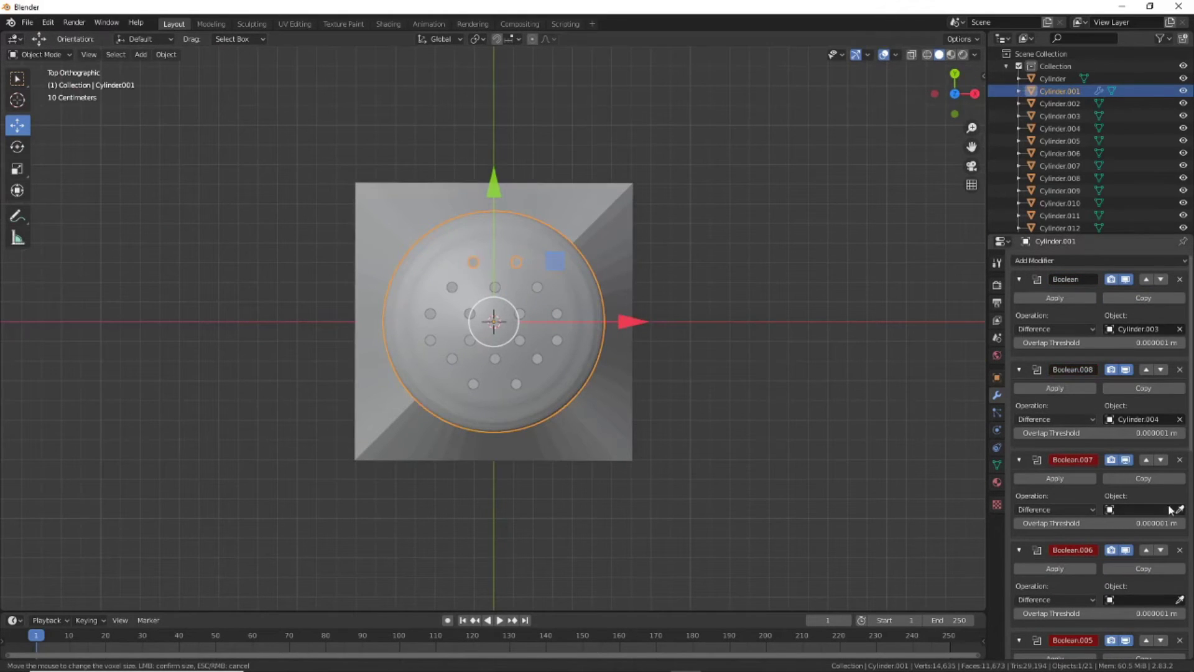
left_click(510, 301)
scroll(1046, 297, "down", 3)
scroll(1047, 297, "down", 6)
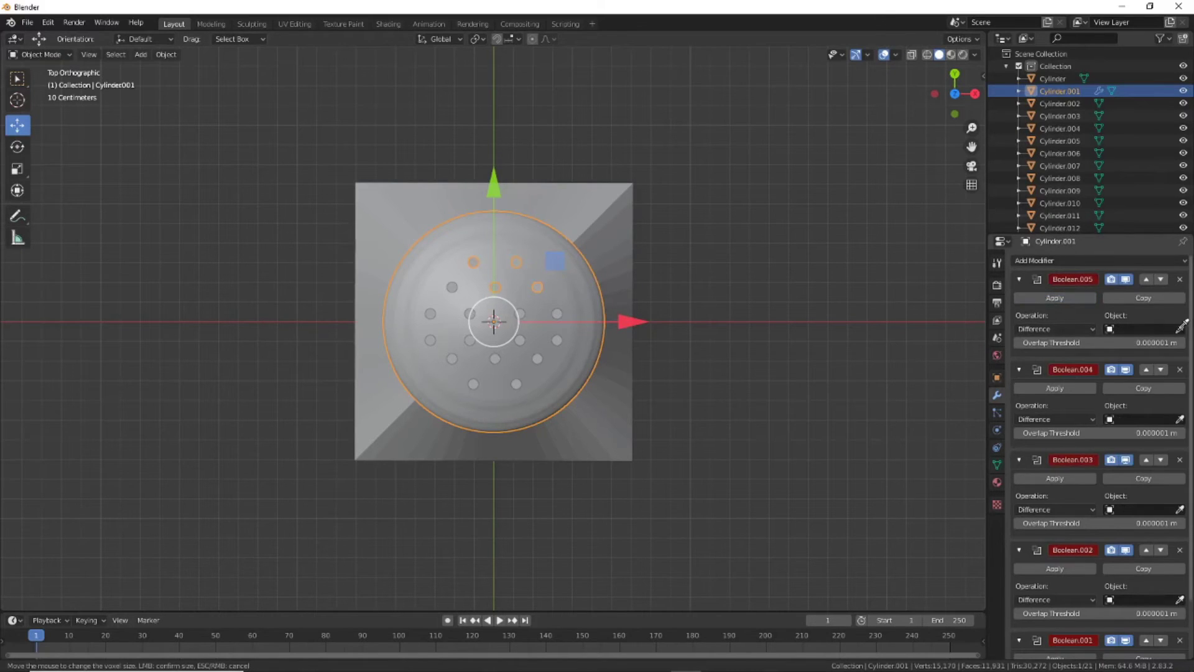
Assign Cylinder.011, Cylinder.016 and Cylinder.020 as cutters on further Booleans.
left_click(1180, 327)
left_click(453, 286)
left_click(1180, 419)
left_click(557, 313)
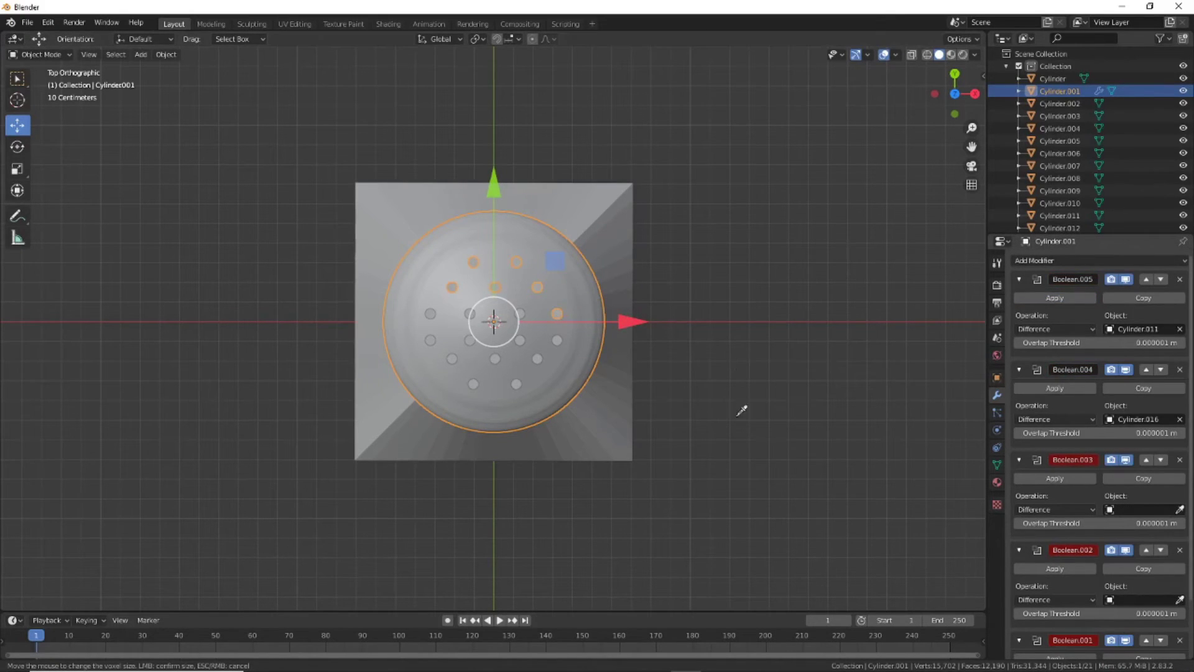
left_click(520, 313)
left_click(1180, 600)
left_click(470, 314)
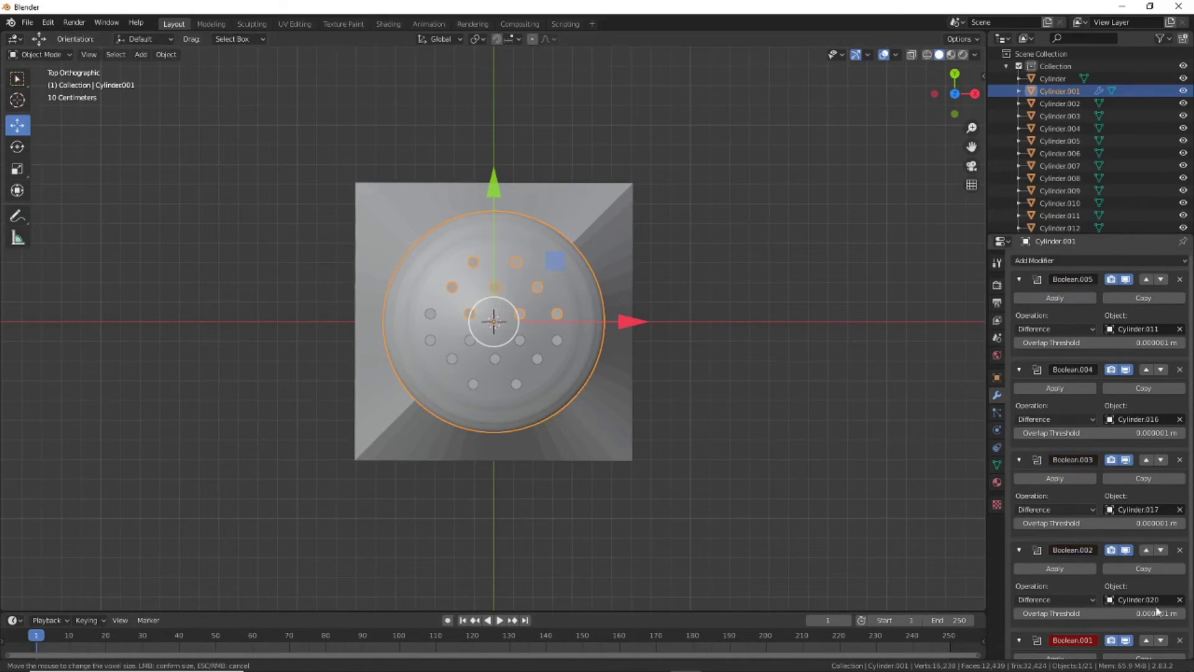
Apply the assigned cuts, then set Cylinder.015, .018 and .019 as cutters and apply.
left_click(1056, 298)
left_click(1056, 298)
left_click(1055, 298)
left_click(1149, 298)
left_click(1149, 298)
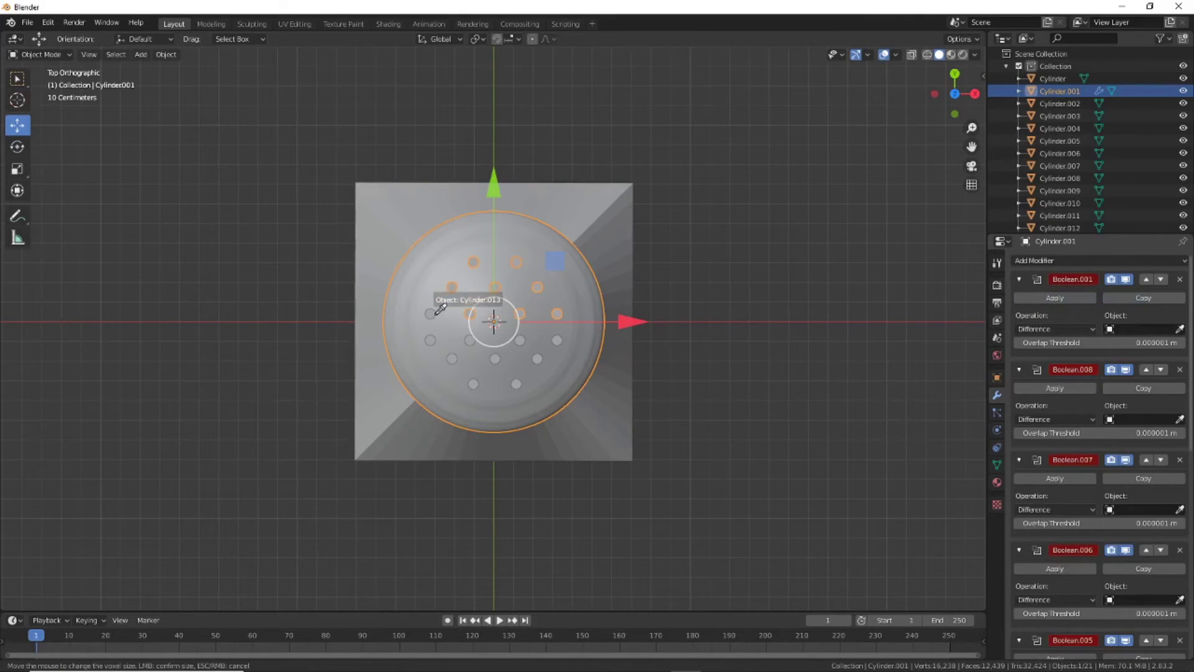
left_click(557, 340)
left_click(1180, 509)
left_click(520, 339)
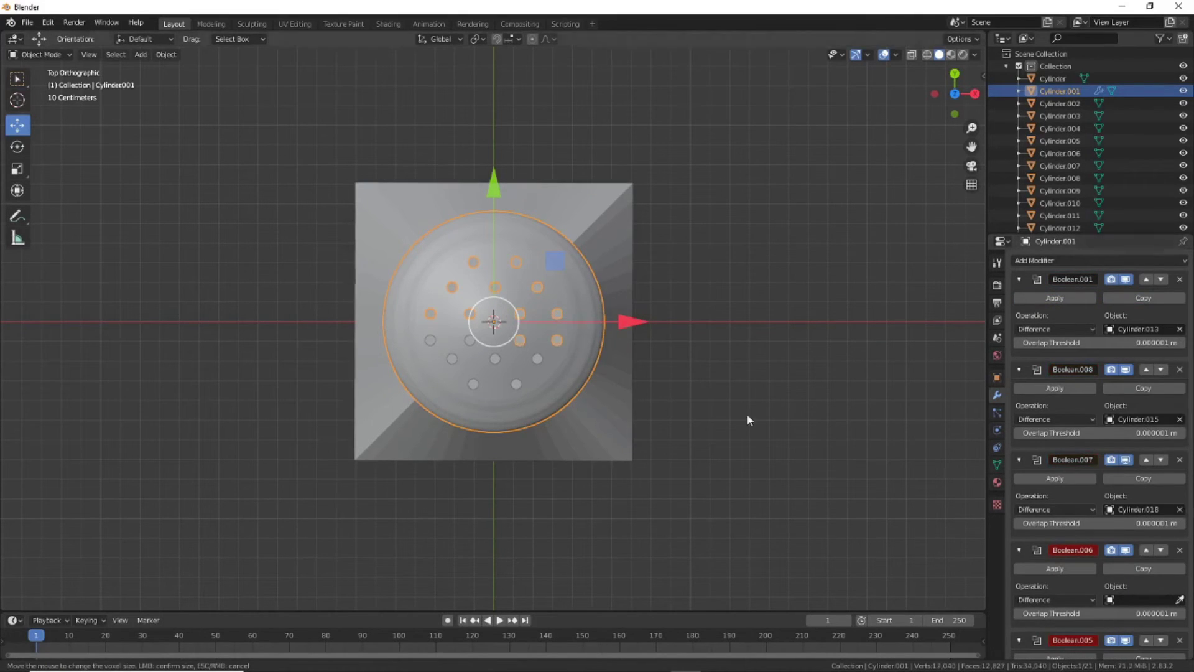
left_click(1180, 600)
left_click(469, 340)
left_click(1055, 298)
left_click(1055, 298)
left_click(1055, 298)
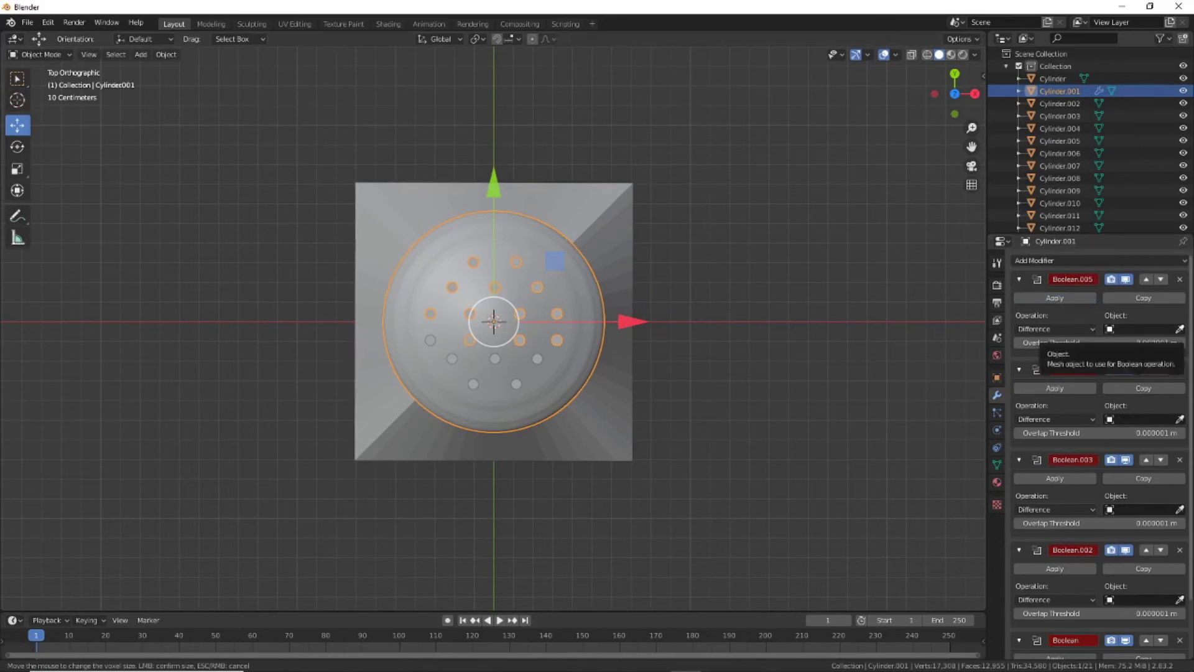
Assign Cylinder.009 as a cutter and apply all remaining Boolean cuts.
left_click(1180, 329)
left_click(546, 355)
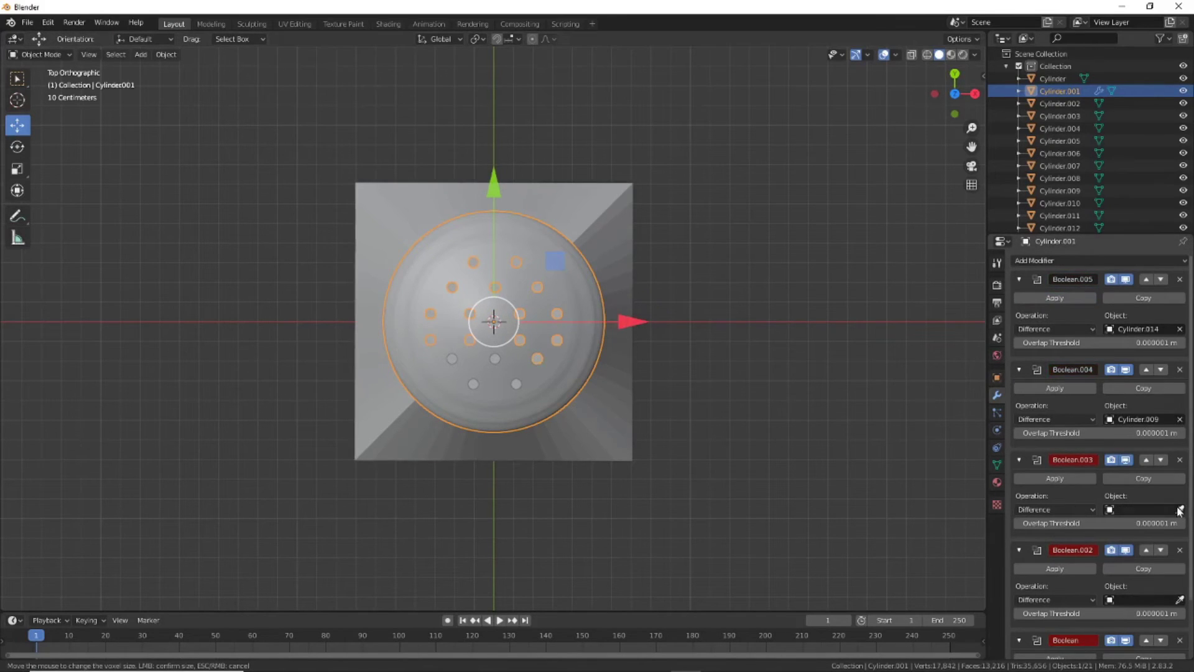
left_click(1055, 298)
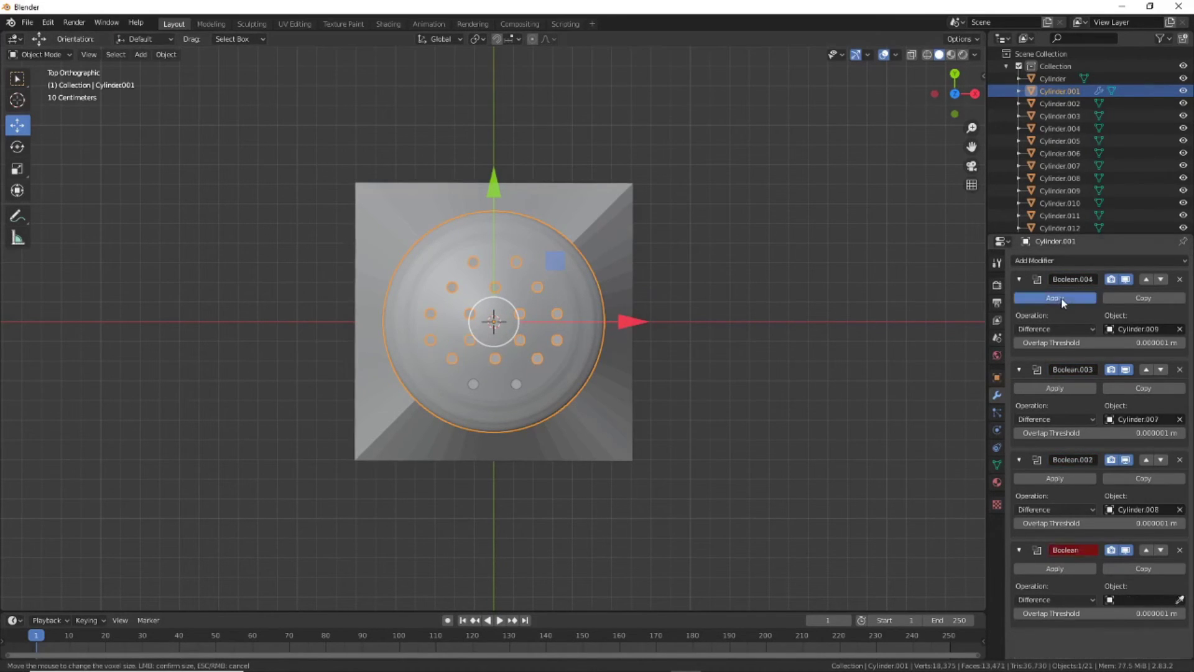
left_click(1180, 279)
left_click(1180, 329)
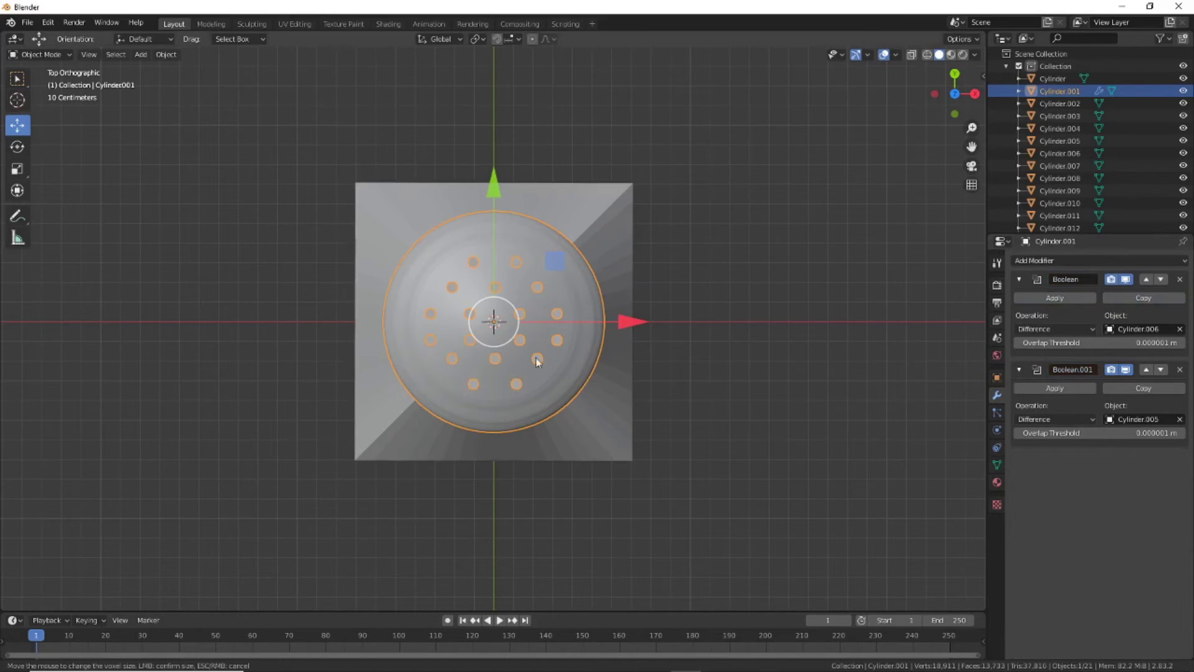
left_click(1180, 369)
left_click(1056, 297)
Select only the rods and move them well away from the perforated cap.
mouse_move(927, 336)
middle_mouse_down()
mouse_move(662, 379)
mouse_move(356, 158)
middle_mouse_up()
left_click_drag(356, 158, 640, 288)
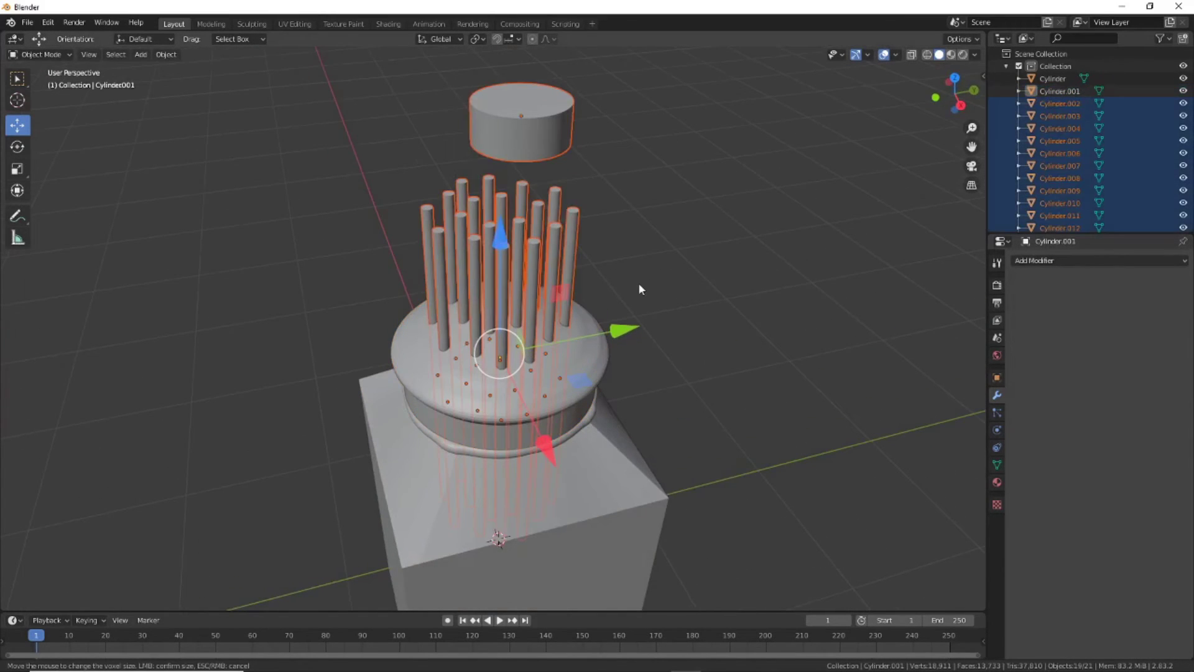
left_click(553, 138, "shift")
left_click_drag(619, 328, 341, 285)
middle_click_drag(342, 285, 513, 379)
Put the cap in Sculpt Mode and bring up the remesh settings.
left_click(40, 55)
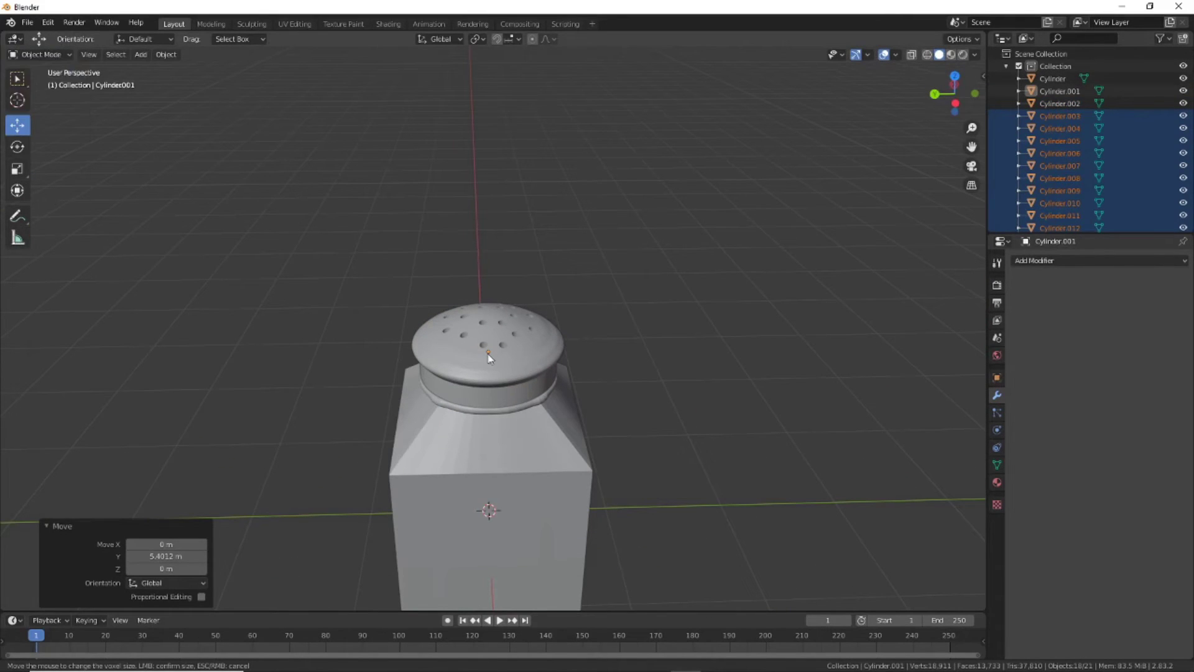
left_click(491, 359)
left_click(41, 55)
left_click(39, 95)
Voxel-remesh the cap, pick the Draw brush and view it from the side.
left_click(560, 347)
key("ctrl+r")
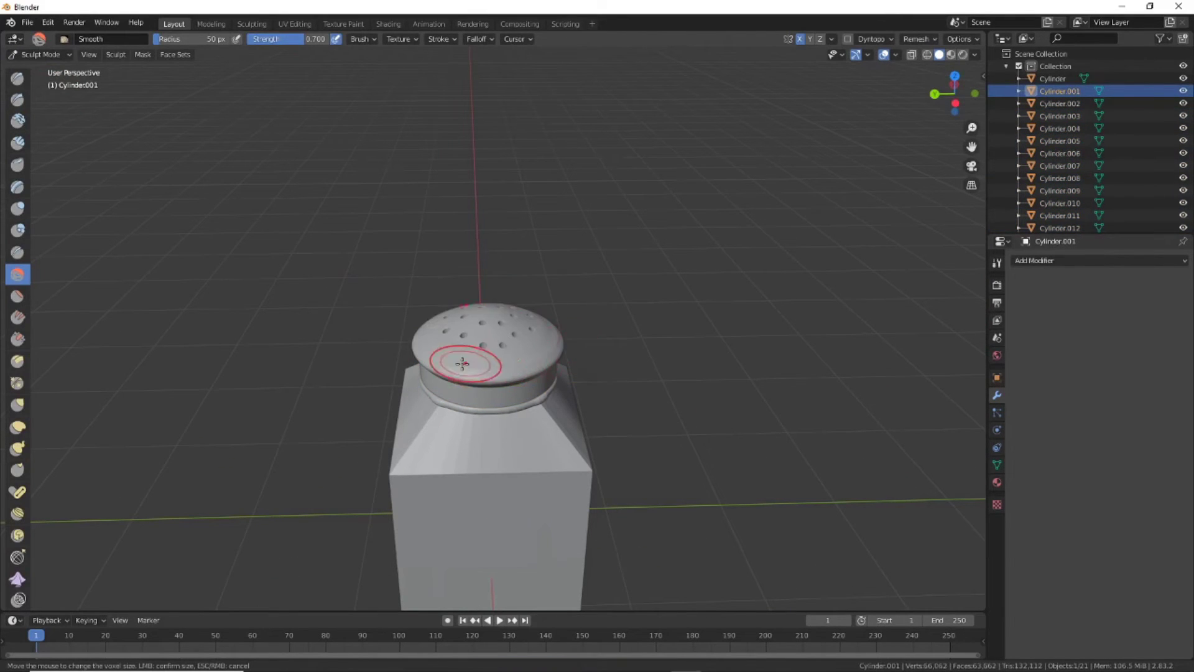
left_click(17, 77)
key("ctrl+KP_3")
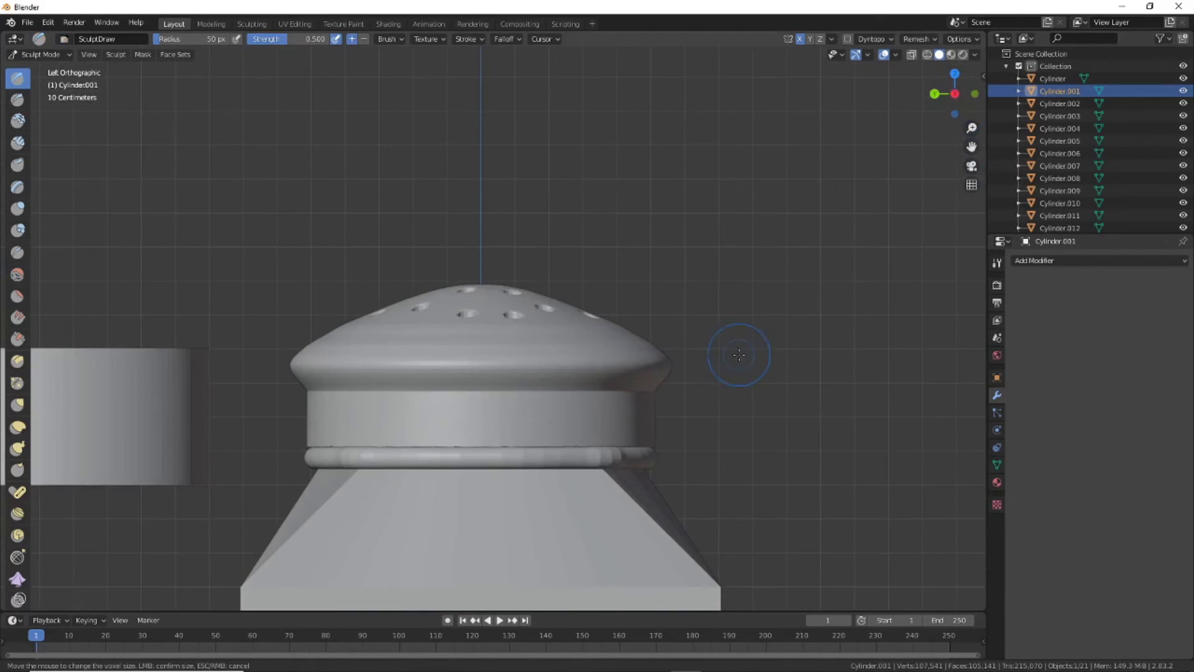
scroll(331, 440, "up", 2)
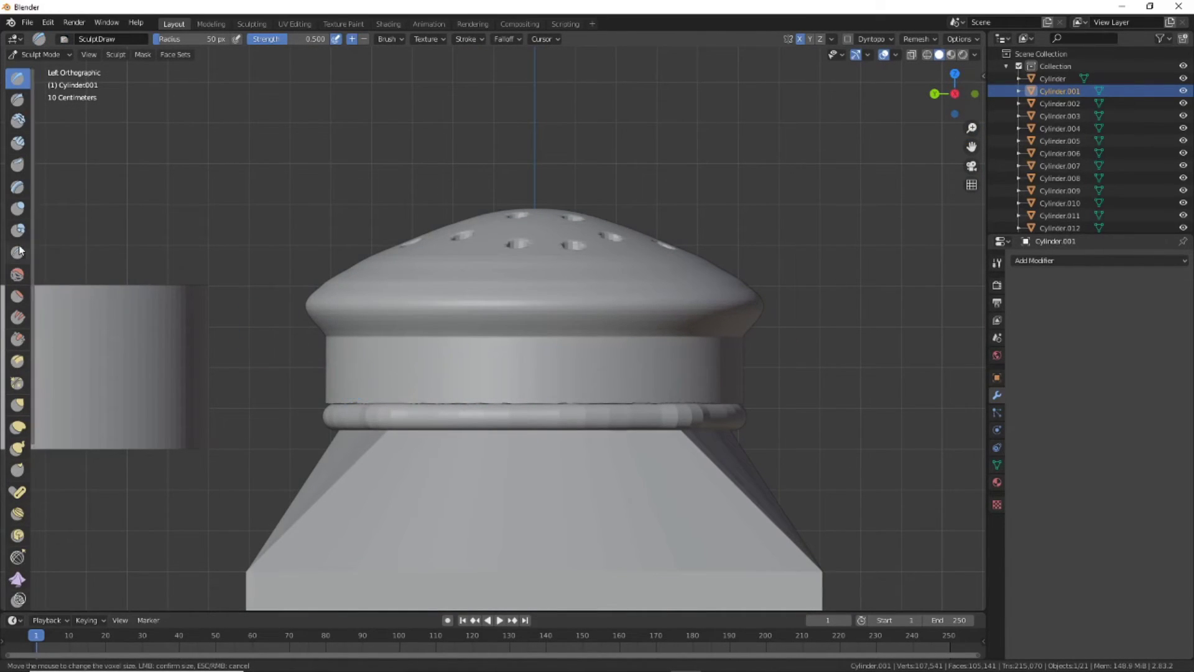
With the Blob brush at 60 then 93 px, stroke raised bands across the cap.
left_click(18, 230)
left_click(354, 387)
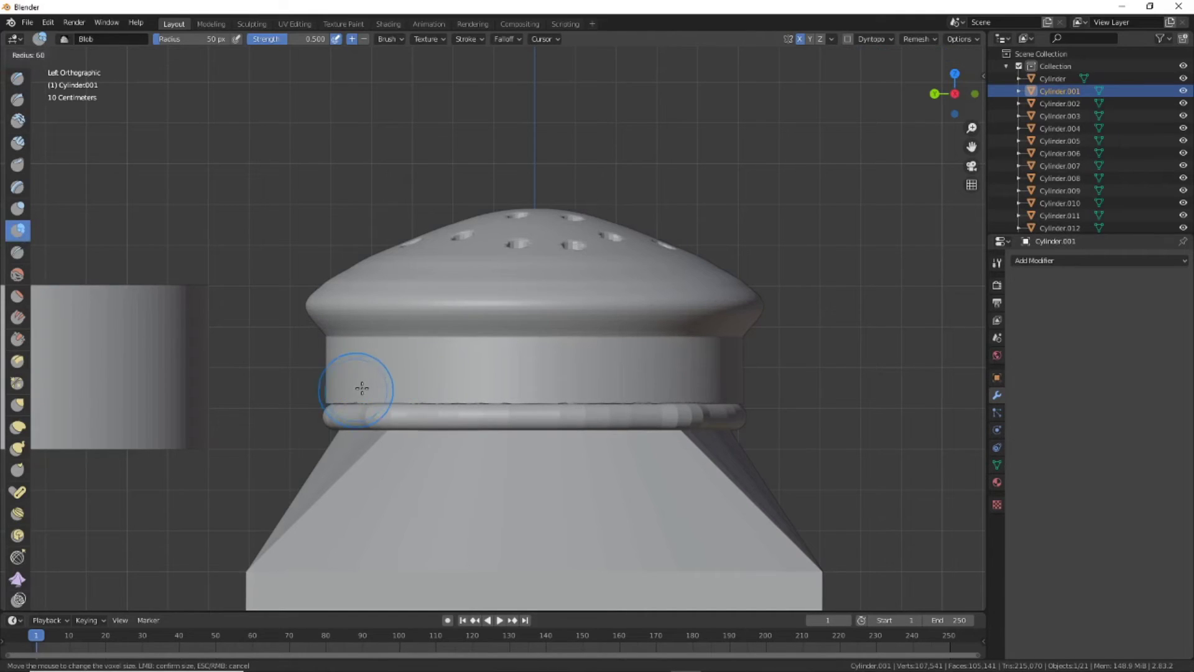
left_click_drag(354, 389, 432, 381)
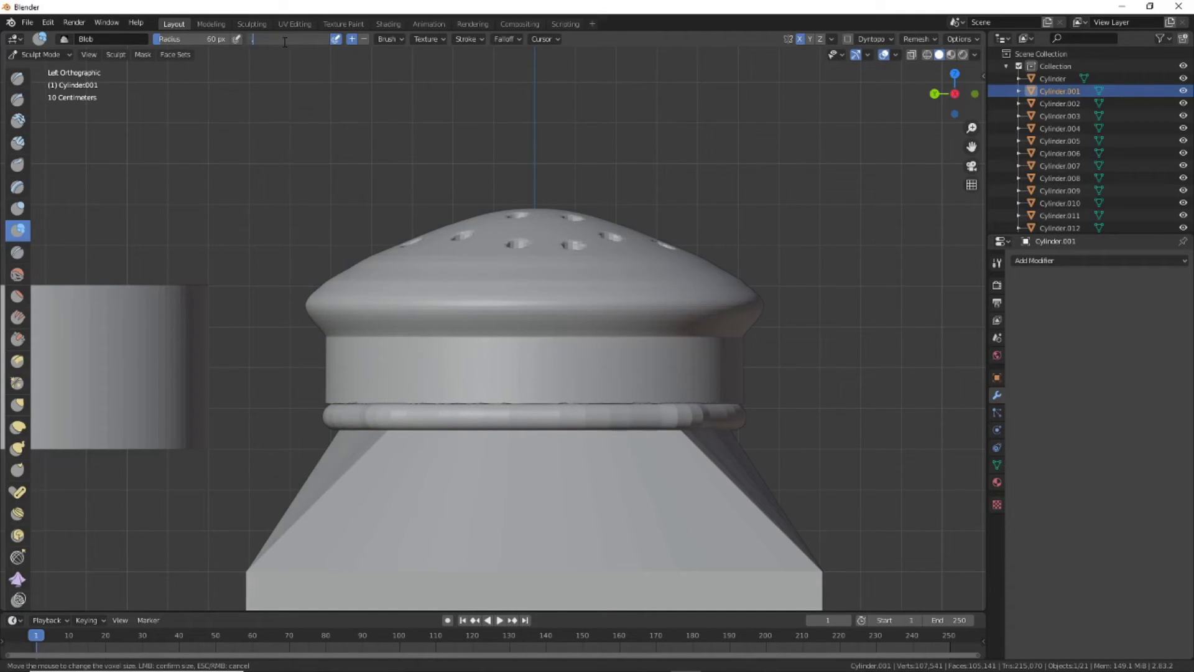
left_click(349, 249)
mouse_move(373, 379)
left_mouse_down()
mouse_move(418, 376)
mouse_move(347, 386)
mouse_move(619, 374)
left_mouse_up()
key("ctrl+z")
key("ctrl+z")
key("ctrl+z")
key("ctrl+z")
left_click_drag(413, 391, 697, 375)
From a front view with symmetry enabled, sculpt a raised ridge along the cap band.
left_click_drag(952, 93, 923, 119)
left_click(942, 94)
left_click(983, 76)
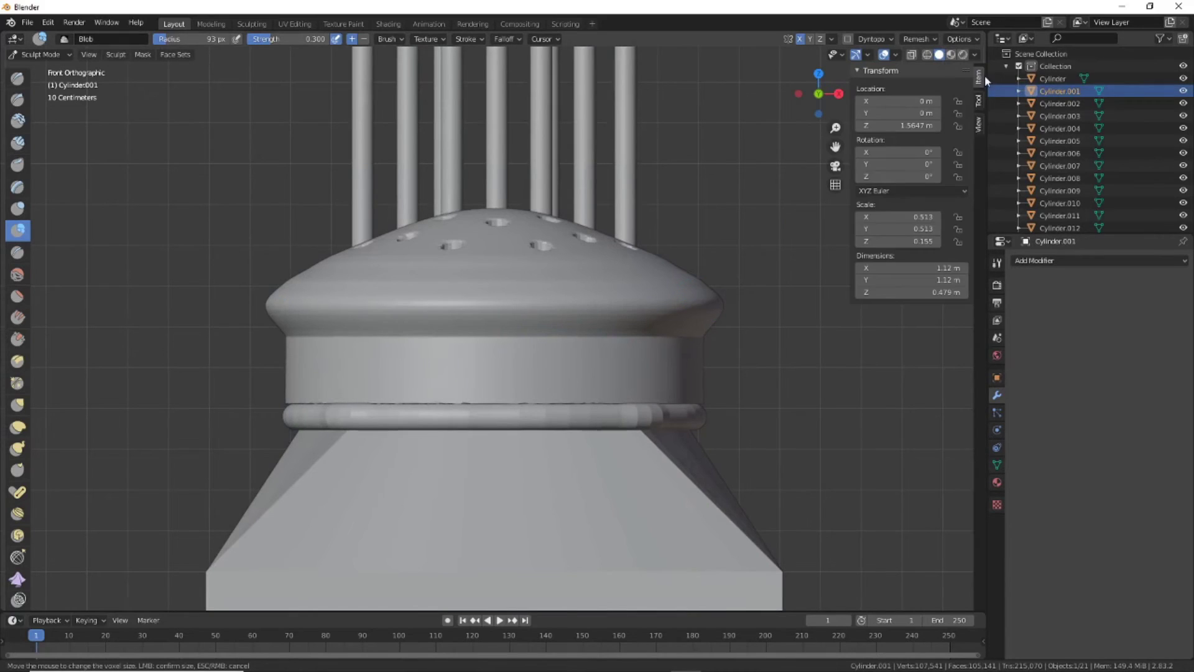
left_click(888, 470)
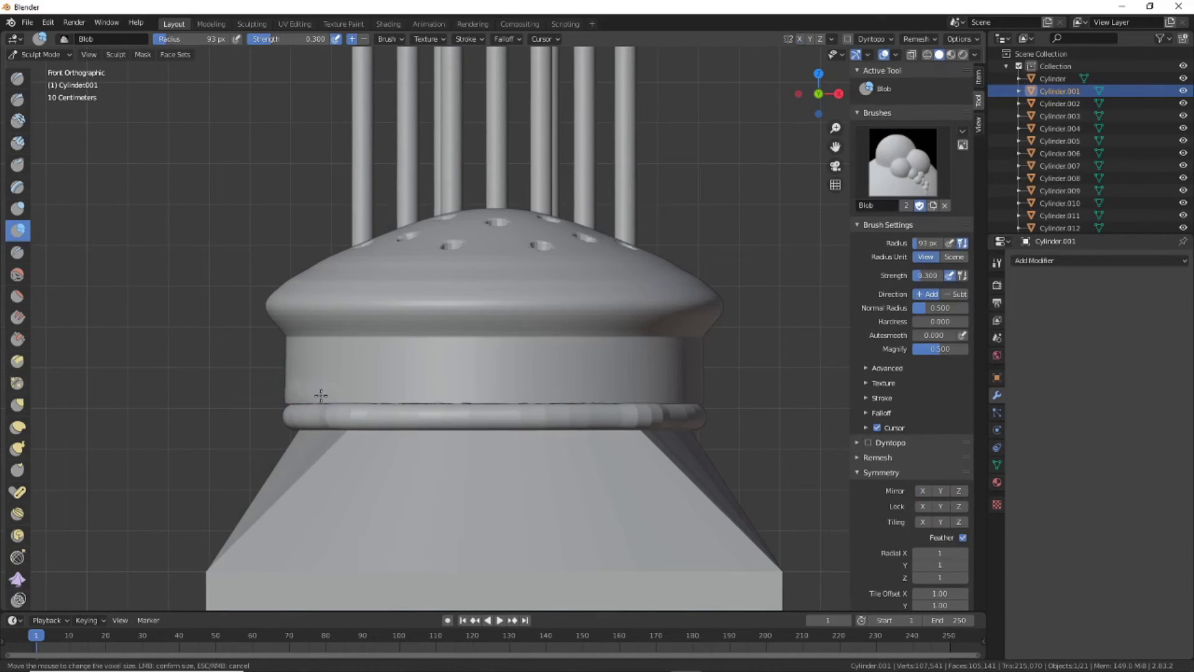
left_click_drag(321, 395, 615, 373)
Zoom out to view the whole shaker and return to Object Mode.
left_click(839, 94)
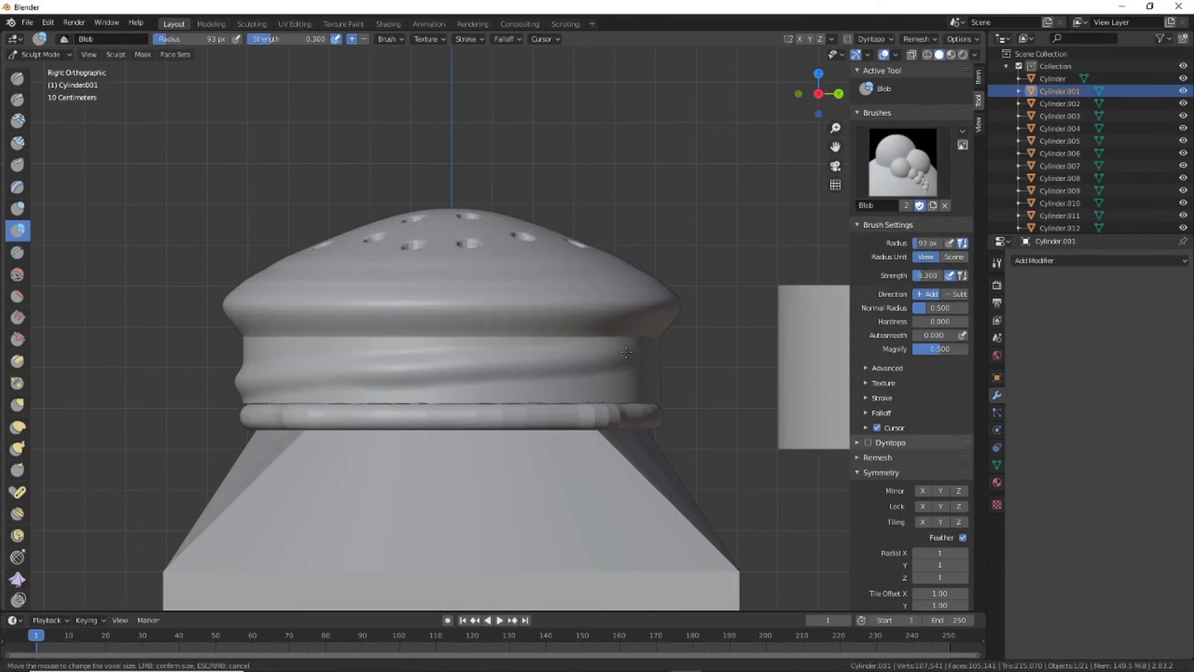
mouse_move(262, 372)
middle_mouse_down()
mouse_move(242, 395)
mouse_move(319, 419)
middle_mouse_up()
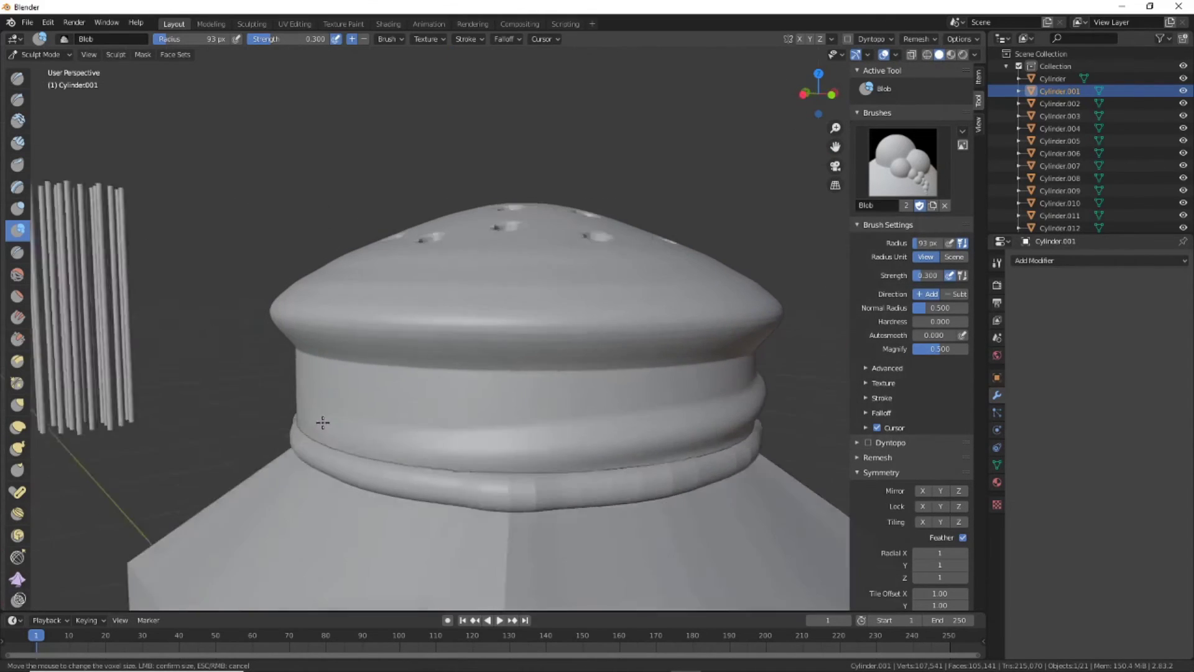
scroll(373, 435, "down", 4)
scroll(482, 455, "down", 3)
left_click(40, 55)
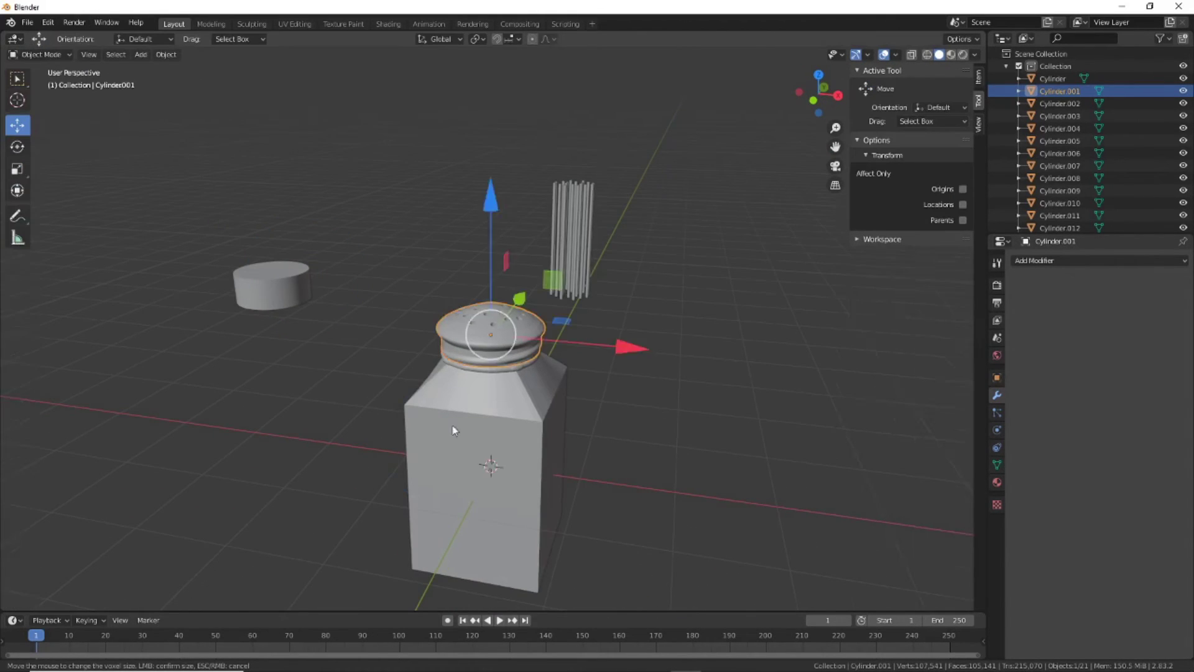
Widen the bottle's neck rim and band edges outward in Edit Mode.
left_click(453, 444)
scroll(454, 444, "up", 4)
left_click(40, 54)
left_click(54, 83)
key("KP_1")
scroll(347, 246, "up", 3)
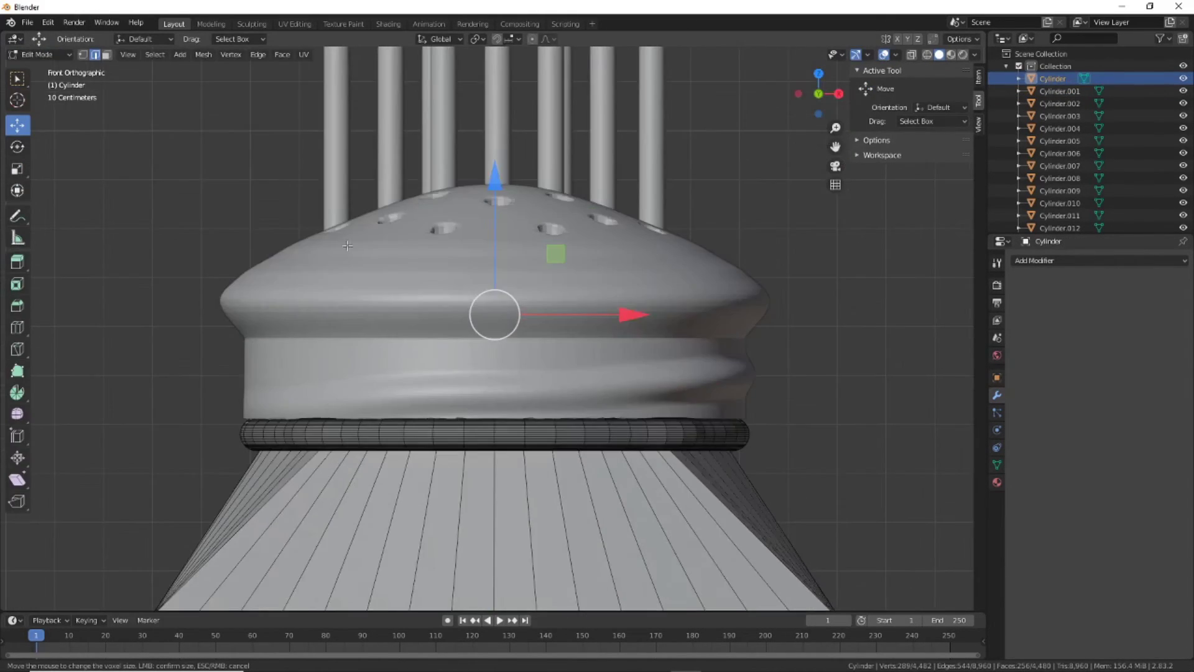
key("alt+z")
left_click_drag(765, 311, 165, 376)
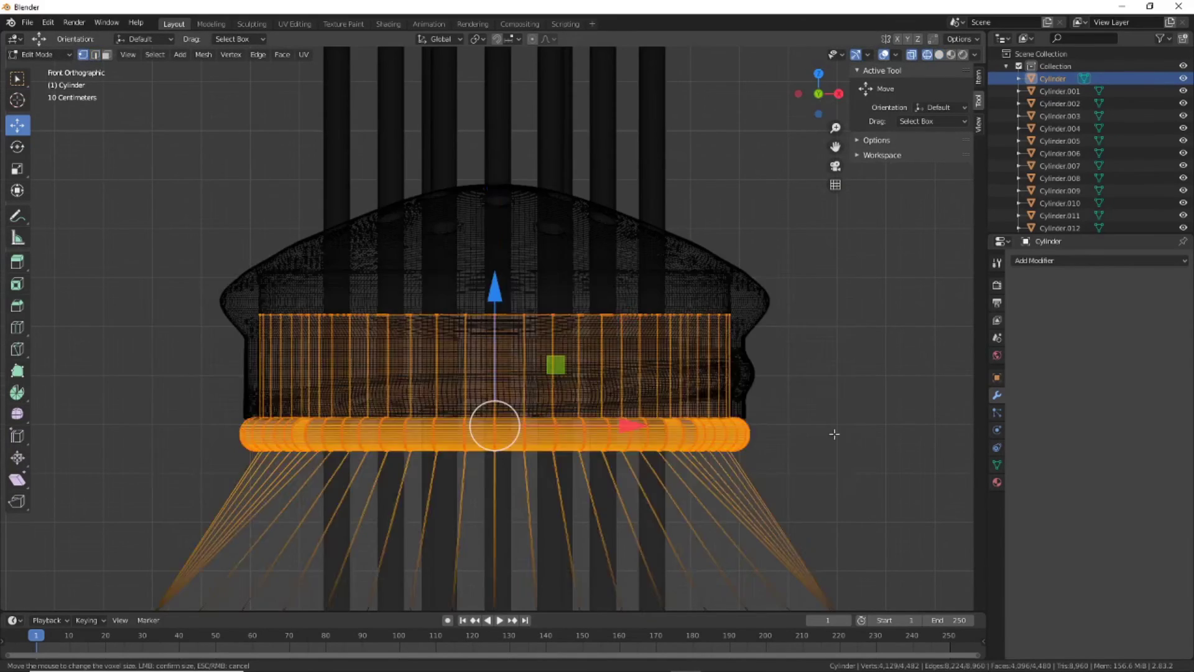
left_click(17, 168)
middle_click_drag(435, 374, 611, 397)
left_click_drag(610, 397, 584, 385)
Enlarge the sculpted cap's entire mesh by 1.161 in Edit Mode.
key("Tab")
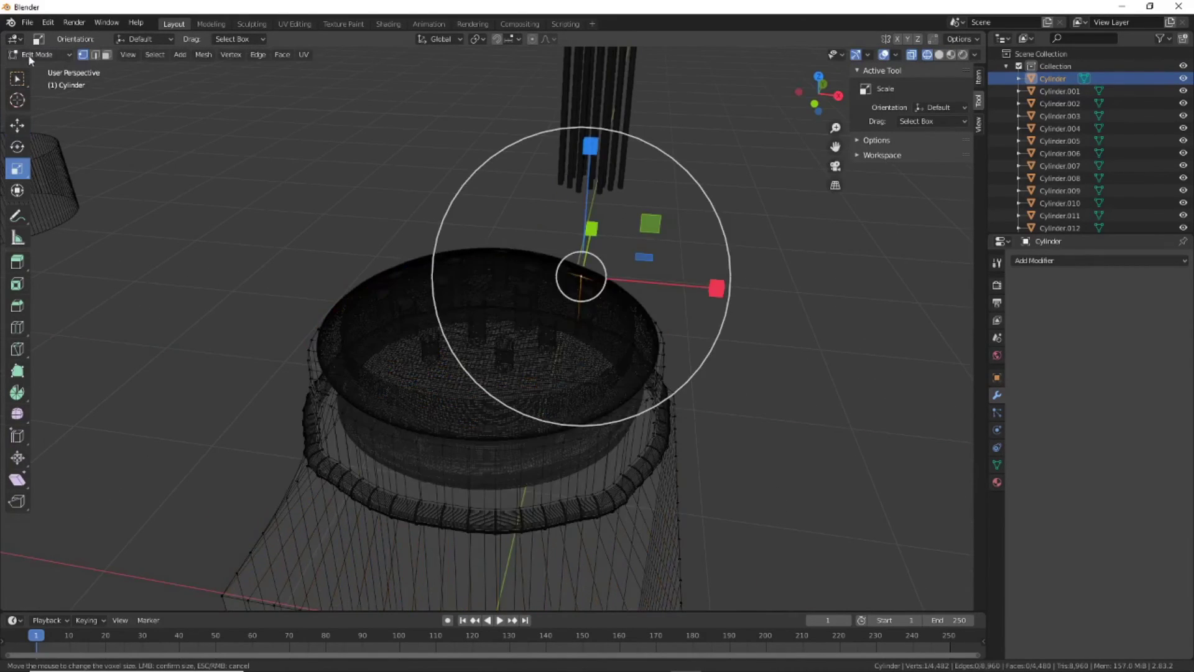
left_click(422, 247)
key("Tab")
key("a")
left_click(818, 95)
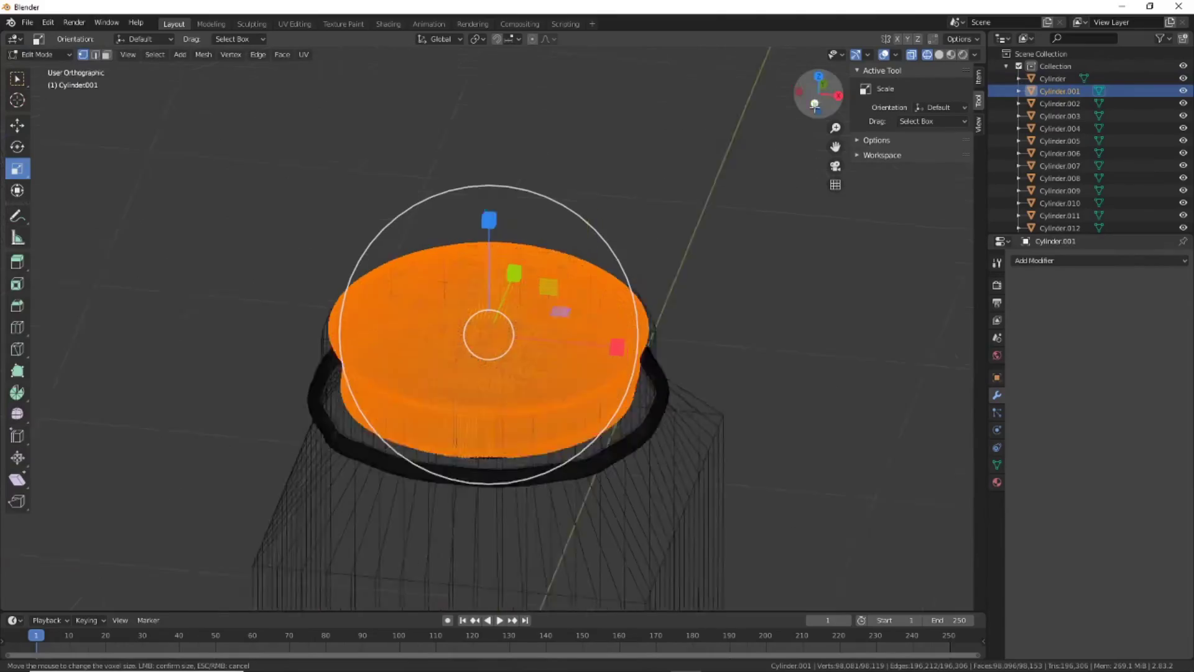
scroll(866, 468, "up", 2)
key("s")
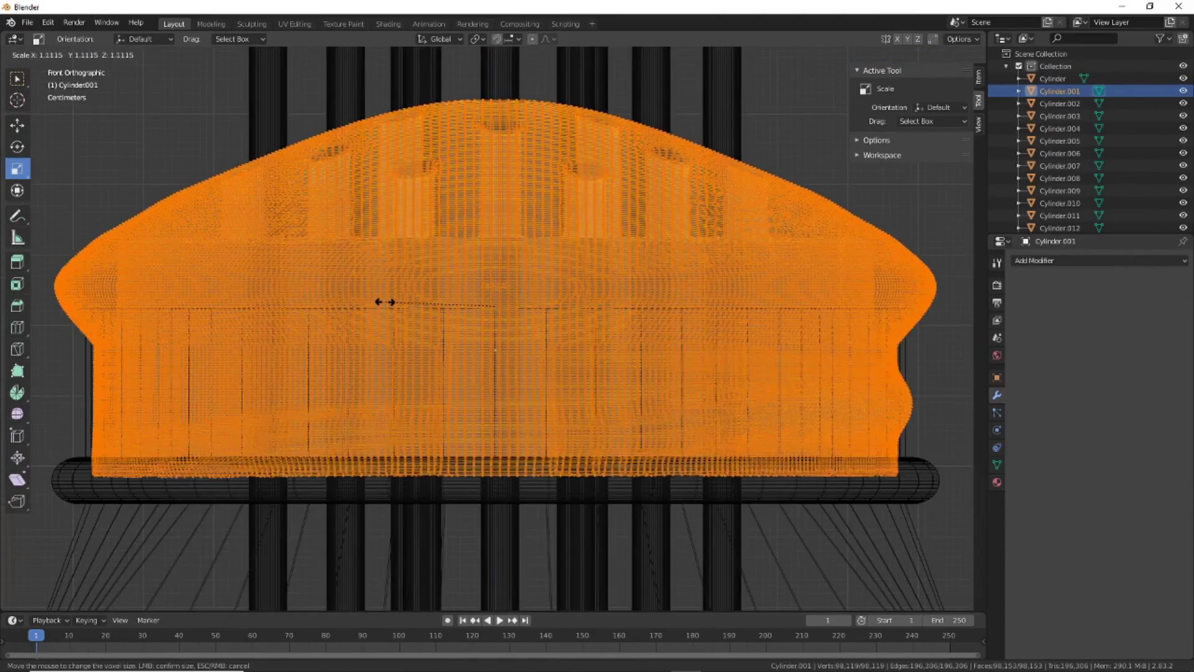
left_click(380, 302)
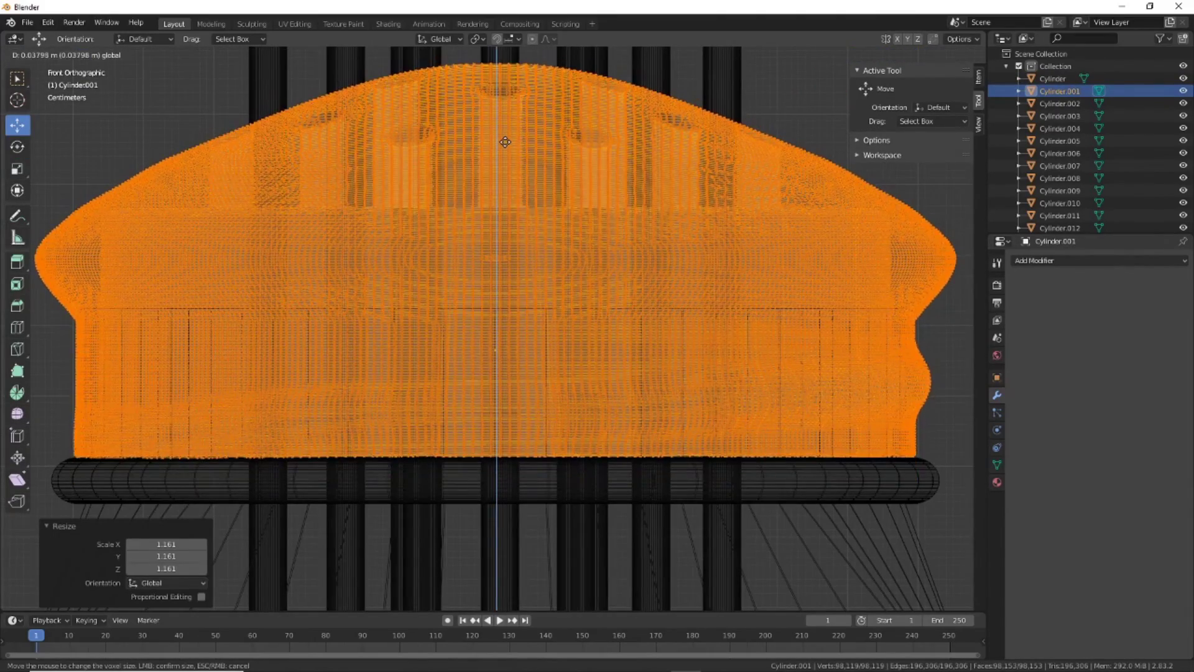
scroll(884, 349, "down", 4)
middle_click_drag(883, 348, 541, 320)
Scale the whole cap object up by 1.085 in Object Mode, then deselect it.
key("Tab")
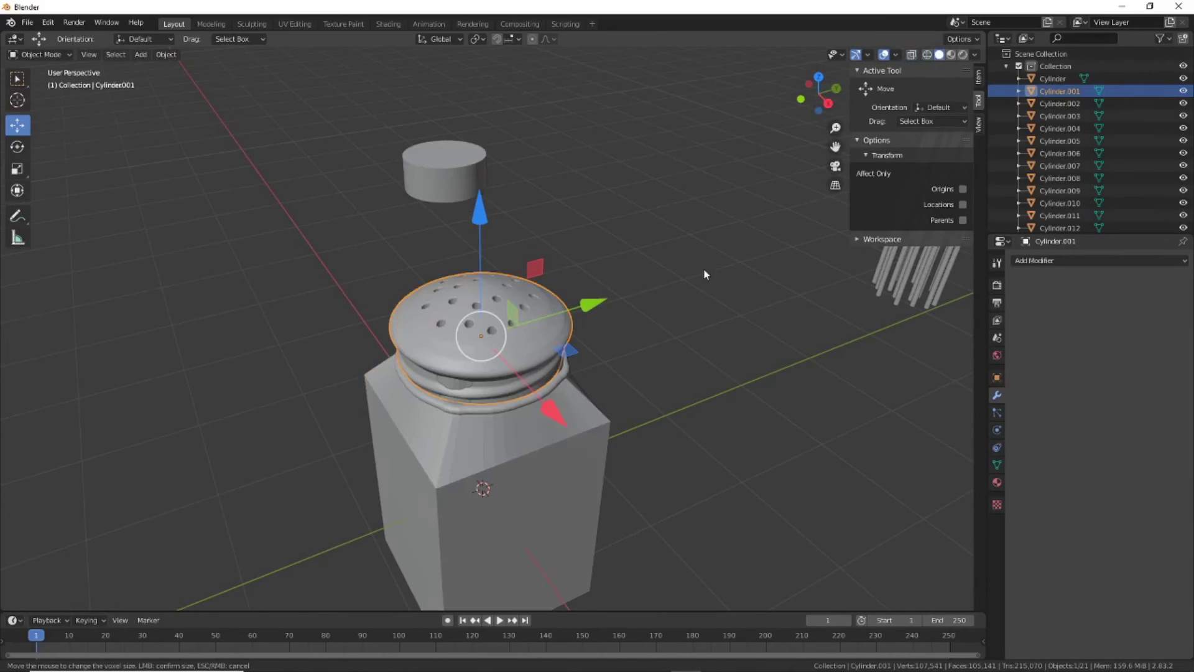
key("shift+space")
key("s")
left_click_drag(479, 215, 484, 200)
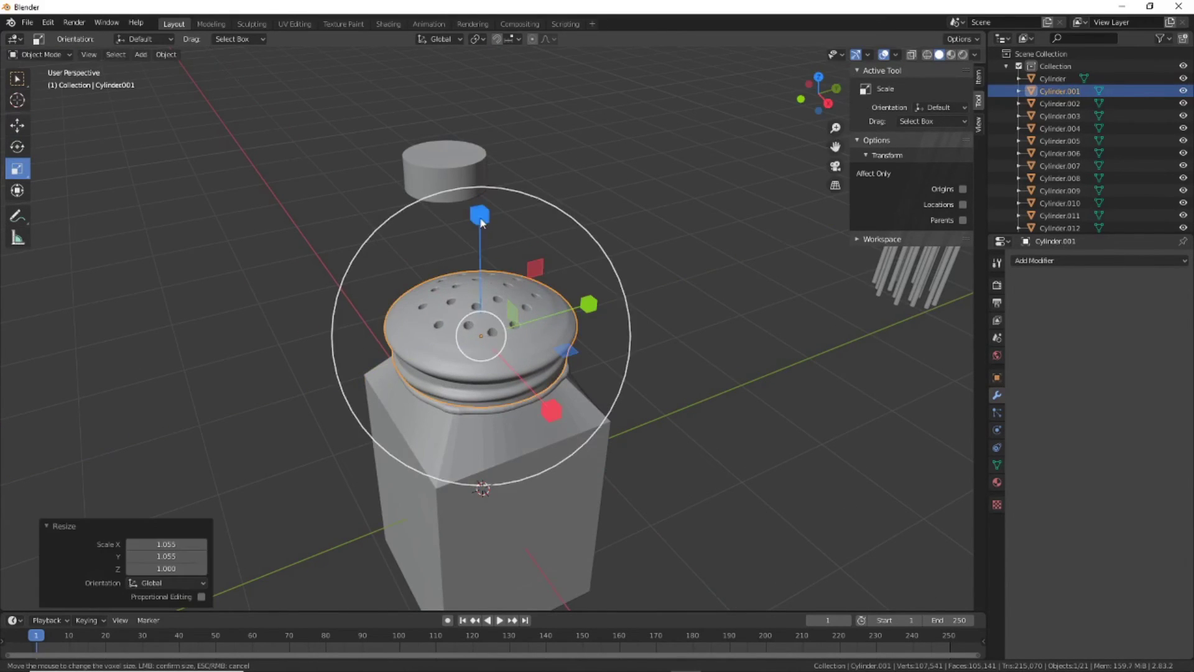
key("ctrl+z")
key("ctrl+shift+z")
mouse_move(560, 280)
middle_mouse_down()
mouse_move(684, 400)
mouse_move(560, 349)
mouse_move(666, 360)
middle_mouse_up()
key("alt+a")
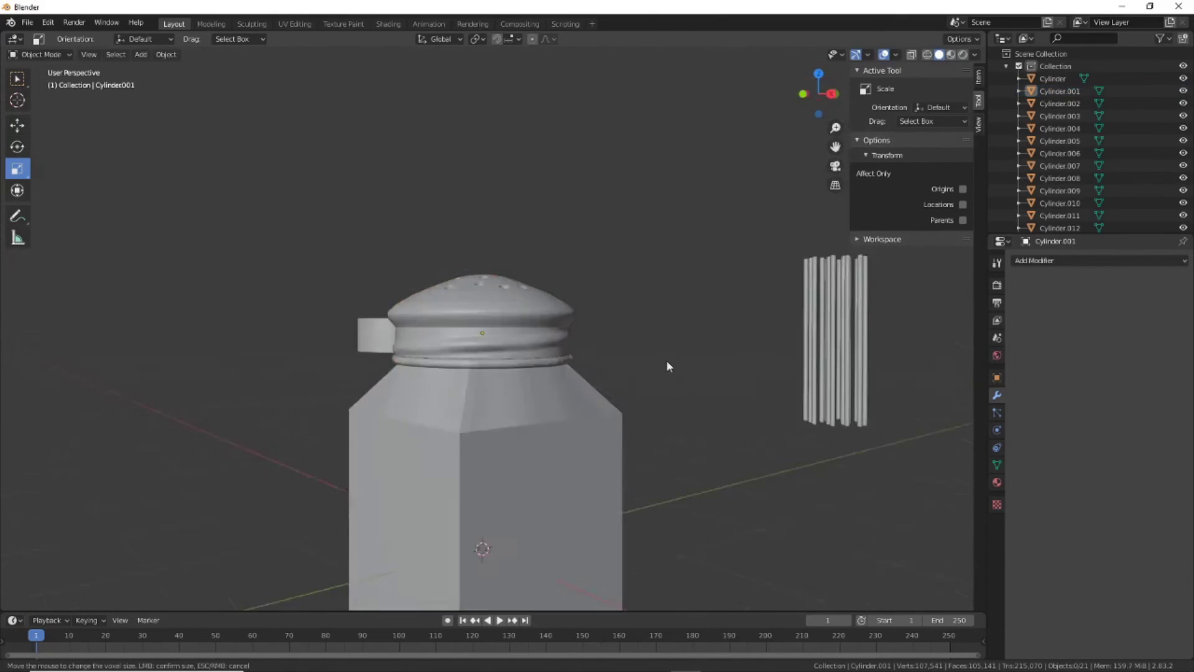
Edit the bottle body mesh in wireframe view and select vertical corner edge loops.
scroll(684, 401, "down", 3)
scroll(685, 406, "up", 3)
left_click(485, 435)
key("Tab")
scroll(386, 353, "up", 2)
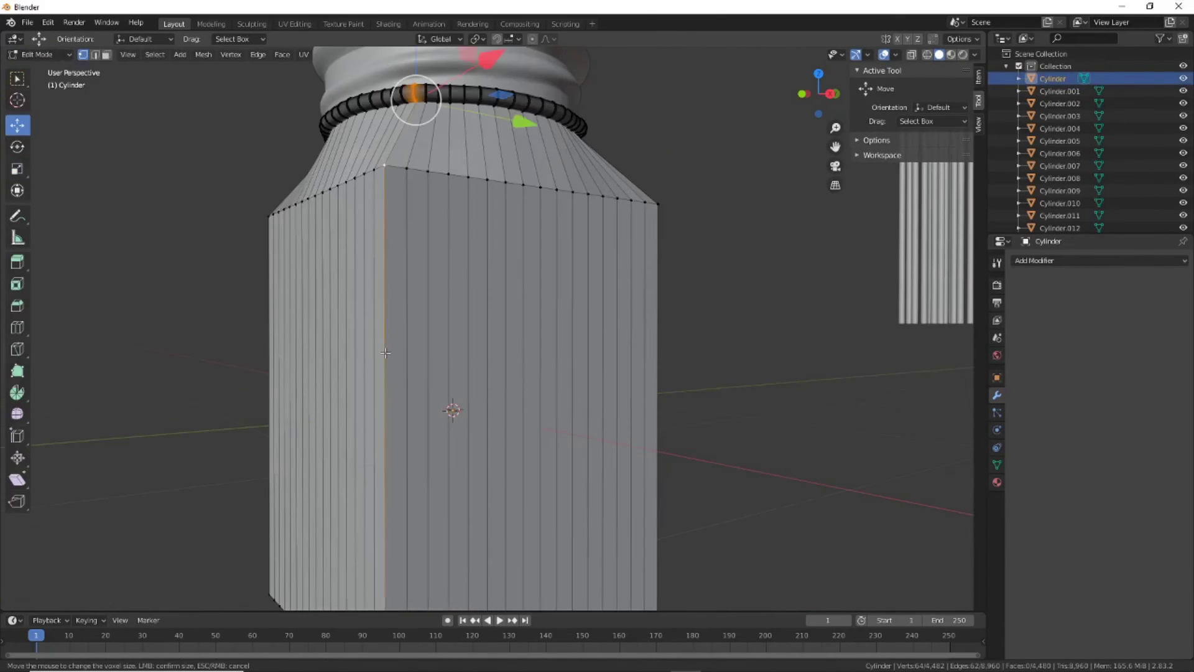
left_click(927, 55)
mouse_move(667, 139)
middle_mouse_down()
mouse_move(805, 349)
mouse_move(472, 334)
middle_mouse_up()
left_click(436, 266, "alt")
left_click(518, 280, "alt+shift")
mouse_move(518, 280)
middle_mouse_down()
mouse_move(635, 334)
mouse_move(748, 283)
middle_mouse_up()
left_click(647, 228, "alt")
In edge select mode, select the body's four vertical corner edges and check them from all sides.
key("2")
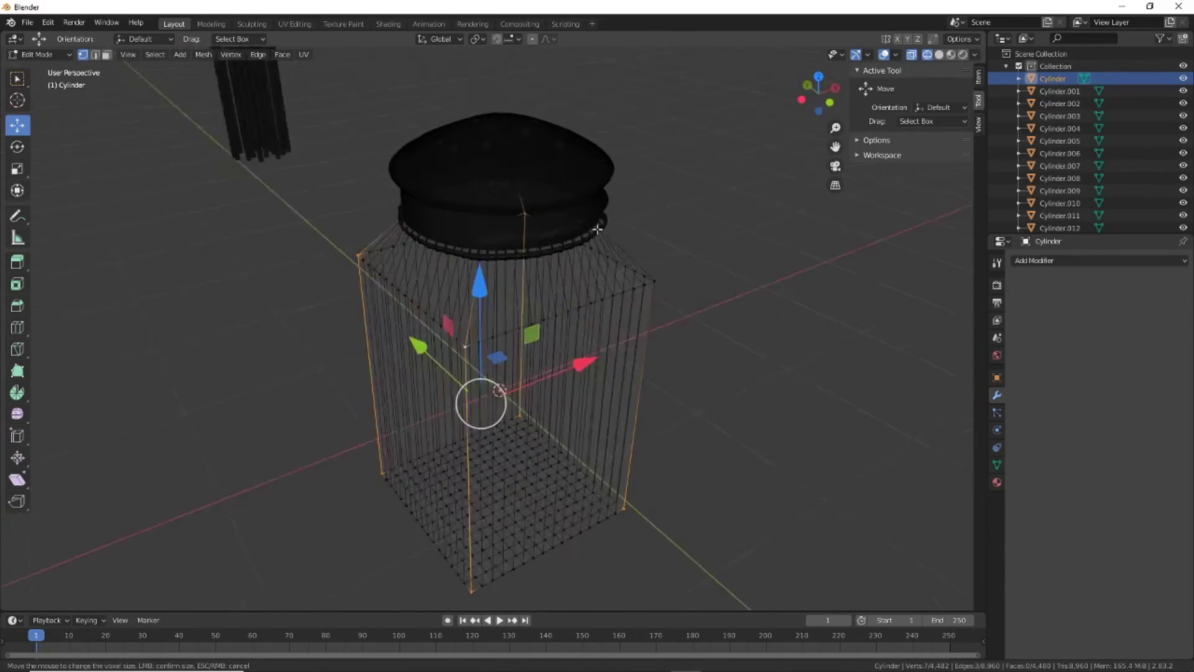
mouse_move(477, 218)
middle_mouse_down()
mouse_move(479, 405)
mouse_move(460, 389)
middle_mouse_up()
left_click(515, 422)
scroll(515, 421, "up", 3)
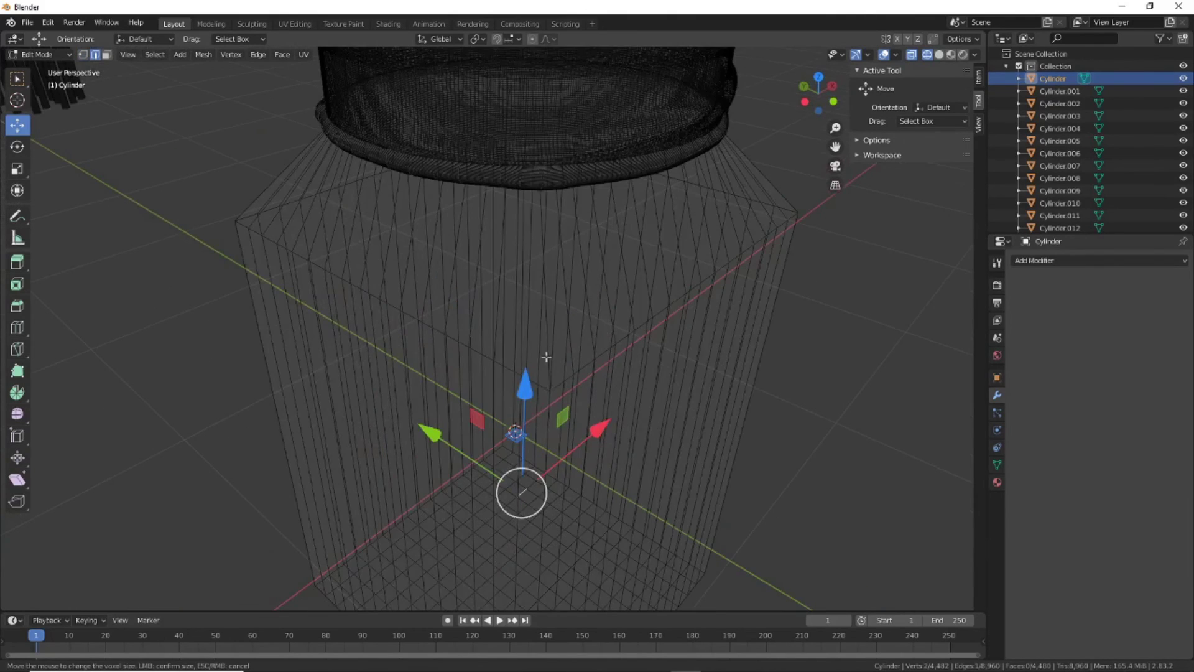
left_click_drag(515, 422, 829, 354)
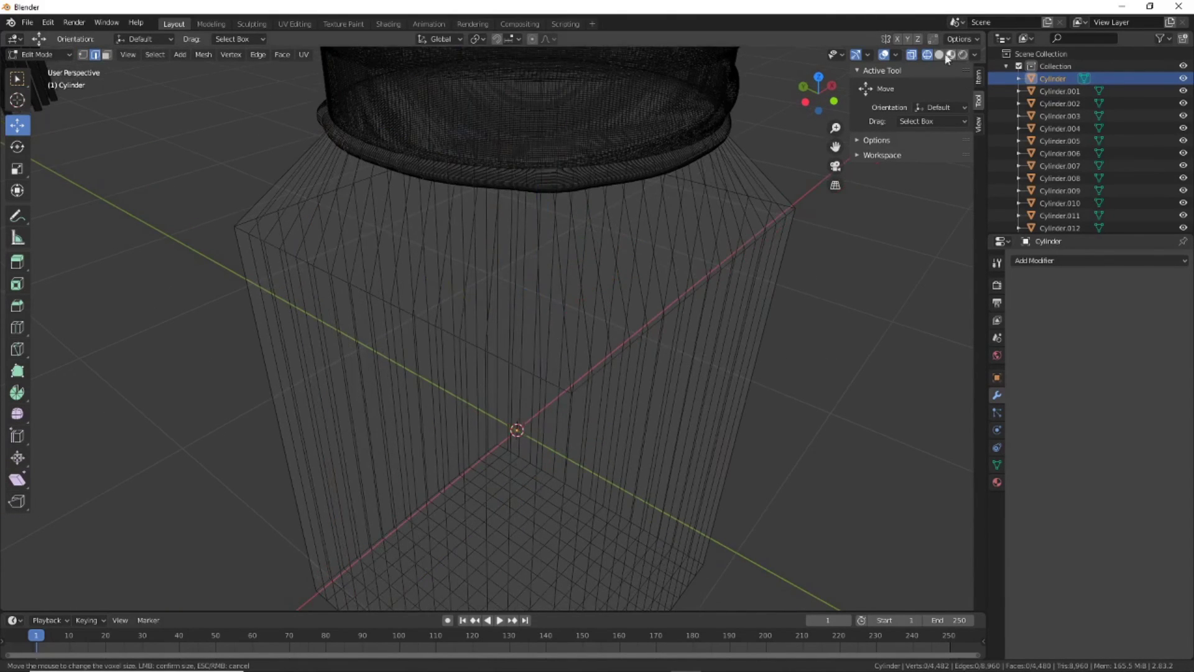
key("shift+z")
left_click(780, 194, "alt")
left_click(257, 197, "alt+shift")
scroll(149, 229, "down", 3)
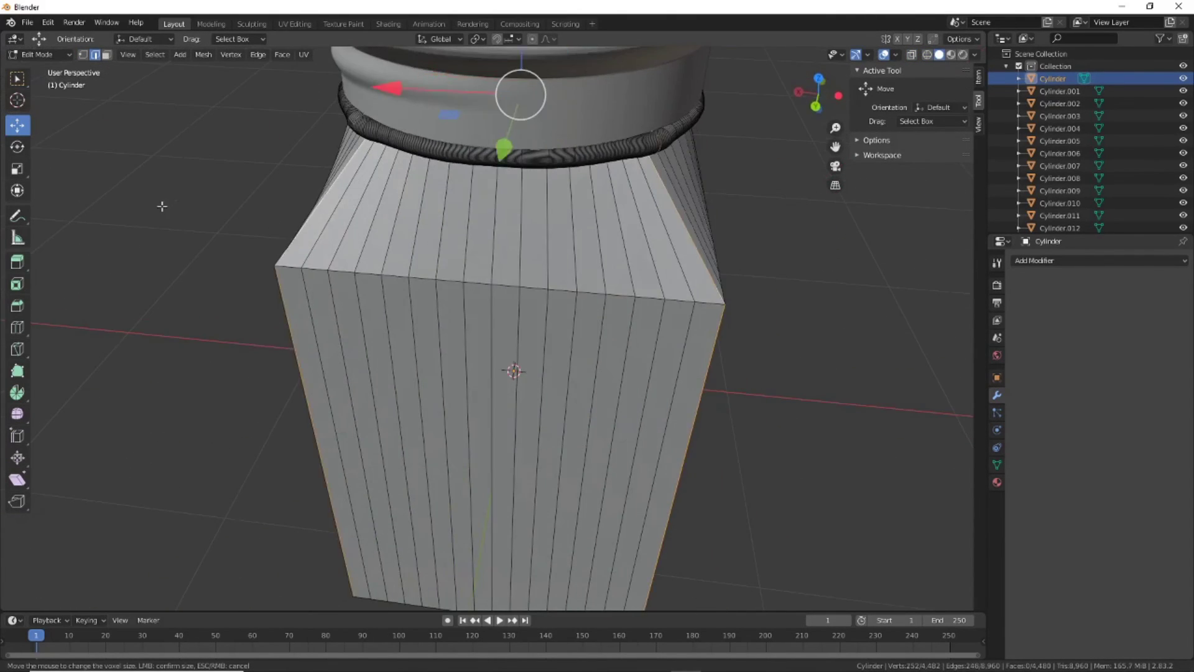
mouse_move(160, 200)
middle_mouse_down()
mouse_move(536, 320)
mouse_move(579, 428)
middle_mouse_up()
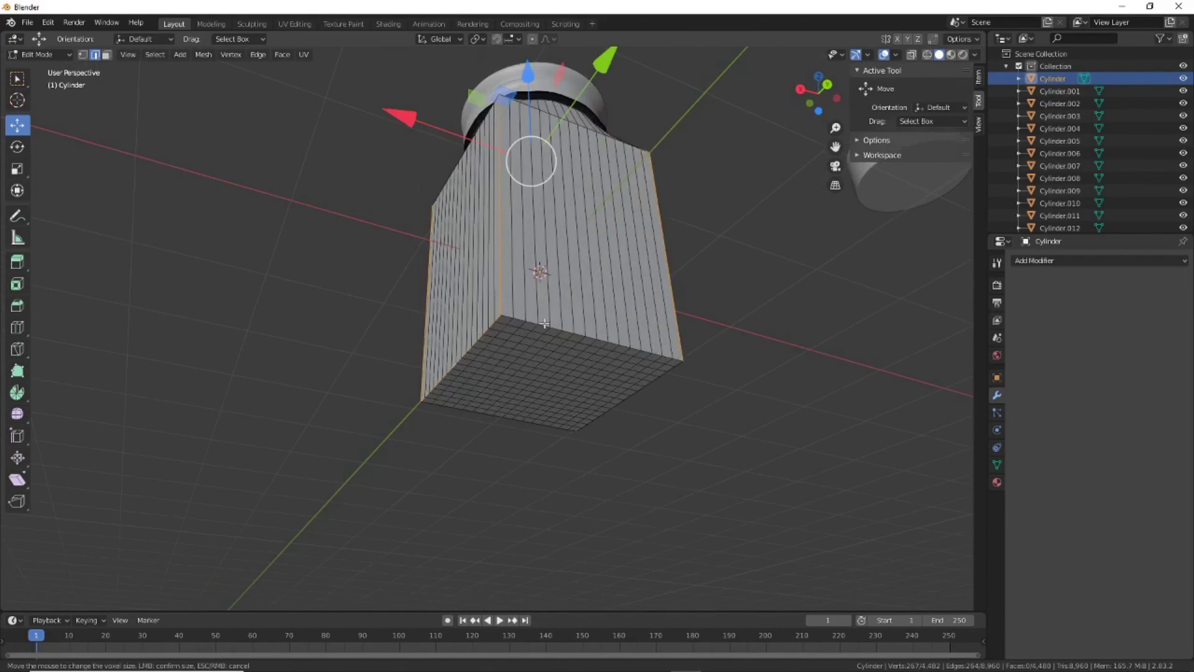
middle_click_drag(633, 393, 714, 279)
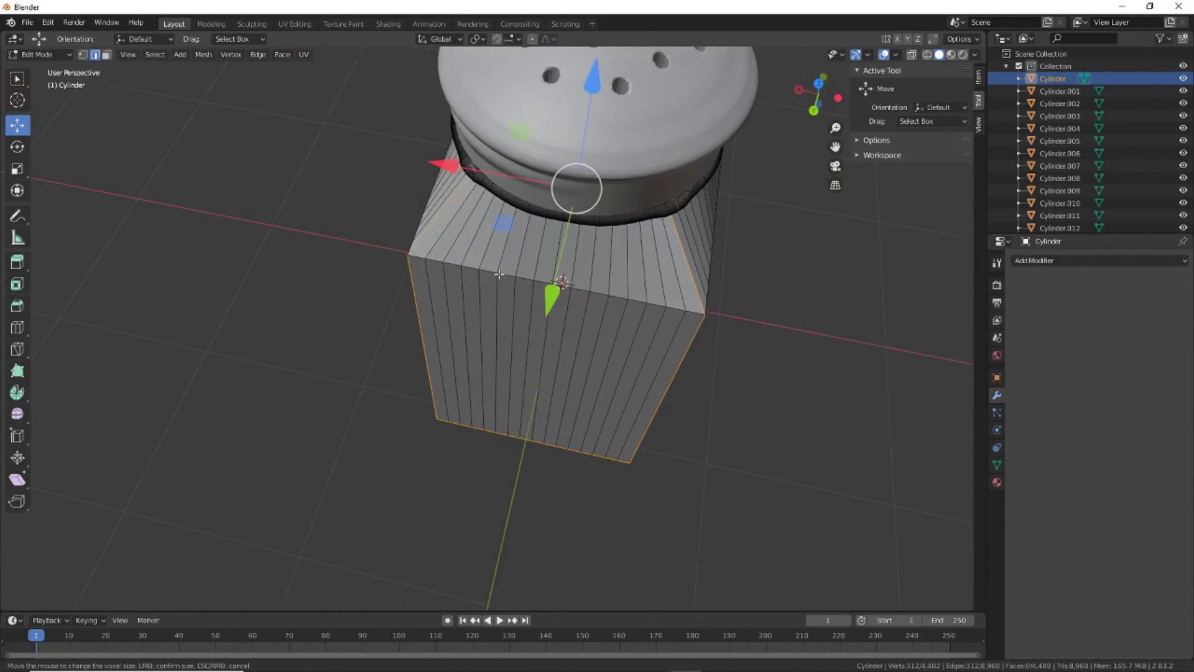
left_click(912, 55)
mouse_move(701, 240)
middle_mouse_down()
mouse_move(647, 212)
mouse_move(426, 528)
middle_mouse_up()
Bevel the four corner edges with 28 segments into rounded corners.
key("alt+z")
left_click_drag(427, 528, 428, 541)
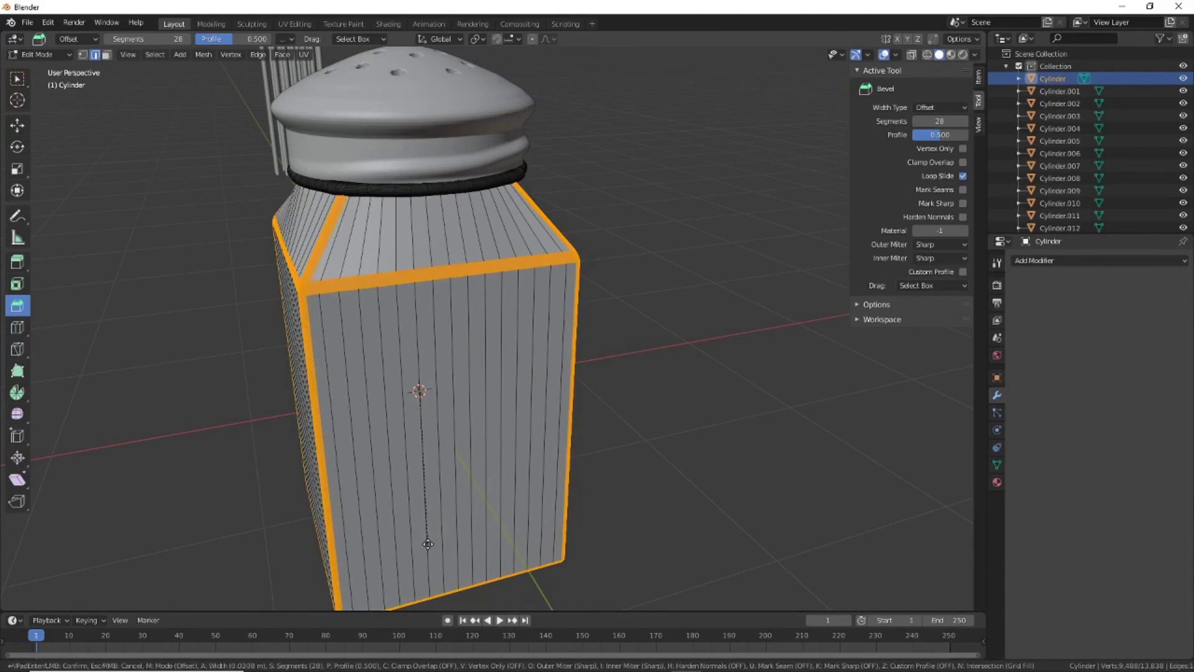
left_click_drag(427, 541, 426, 520)
key("Tab")
mouse_move(729, 370)
middle_mouse_down()
mouse_move(519, 372)
mouse_move(530, 349)
mouse_move(767, 436)
middle_mouse_up()
Return to editing the bottle mesh, viewed from below in face select mode.
left_click(37, 54)
left_click(37, 81)
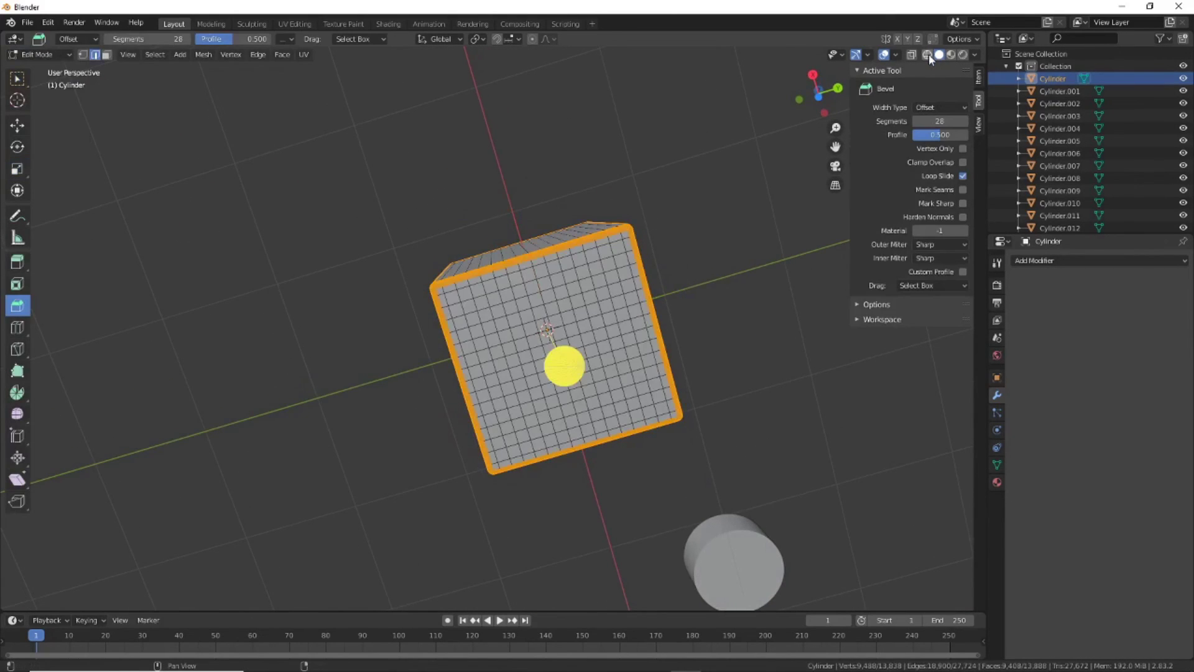
left_click(819, 93)
left_click(106, 55)
left_click(16, 125)
key("KP_Decimal")
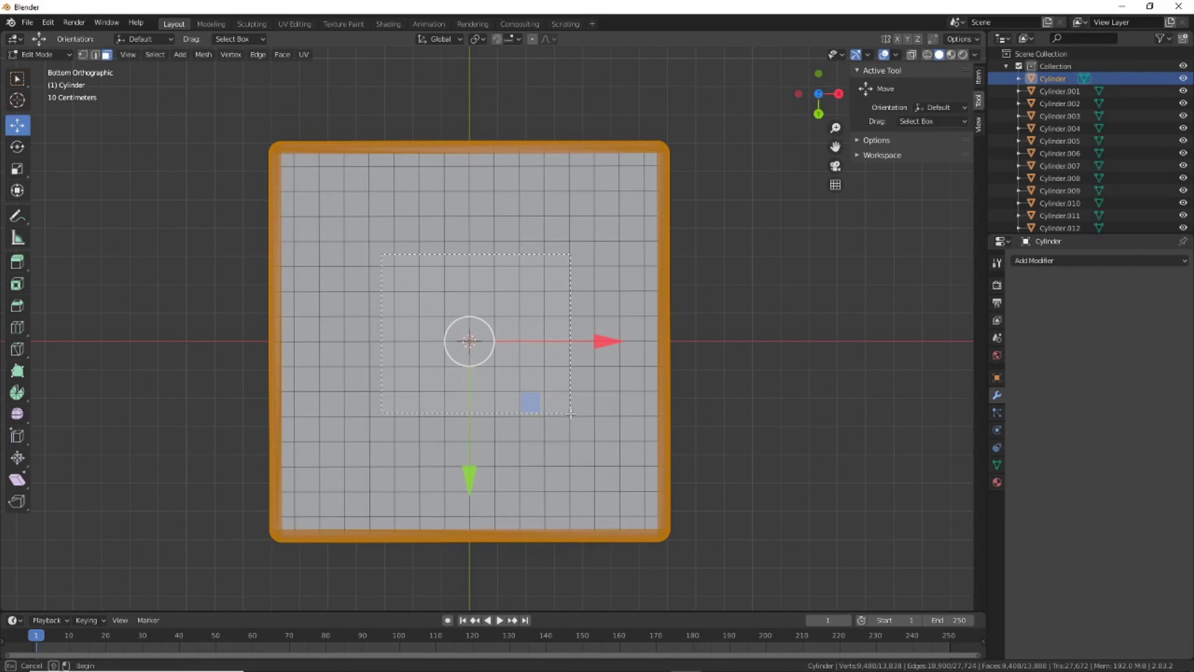
Move the base's central faces 0.08737 m along Z with smooth proportional falloff.
left_click_drag(571, 429, 597, 438)
middle_click_drag(597, 438, 485, 299)
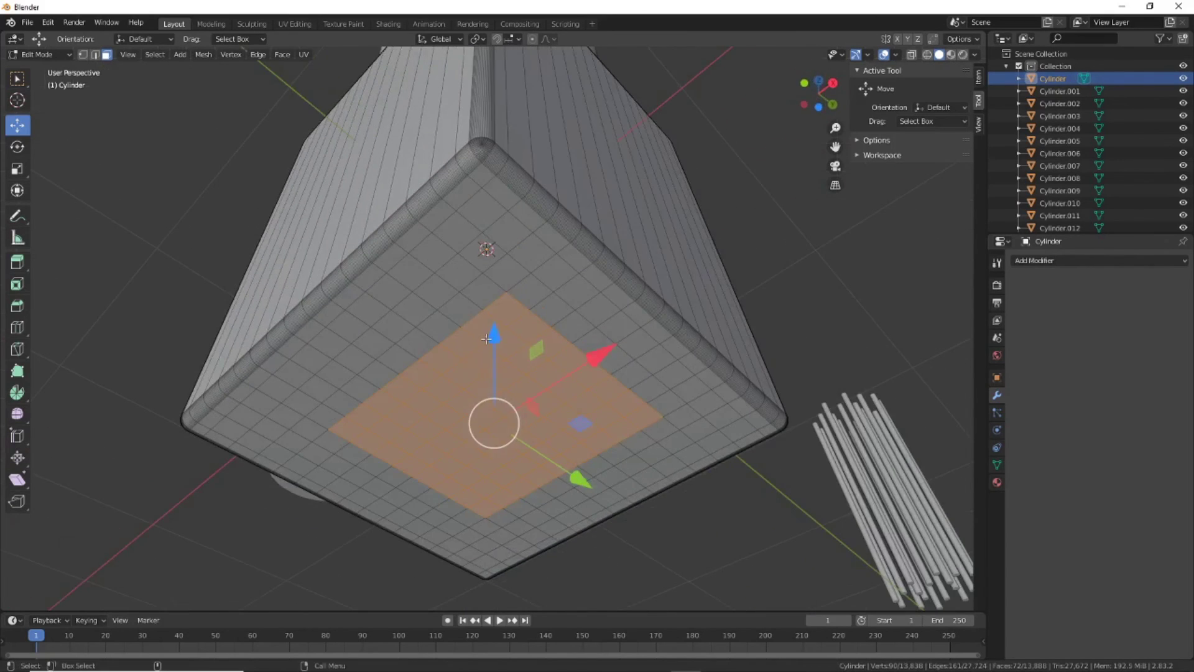
key("s")
key("Escape")
key("g")
key("z")
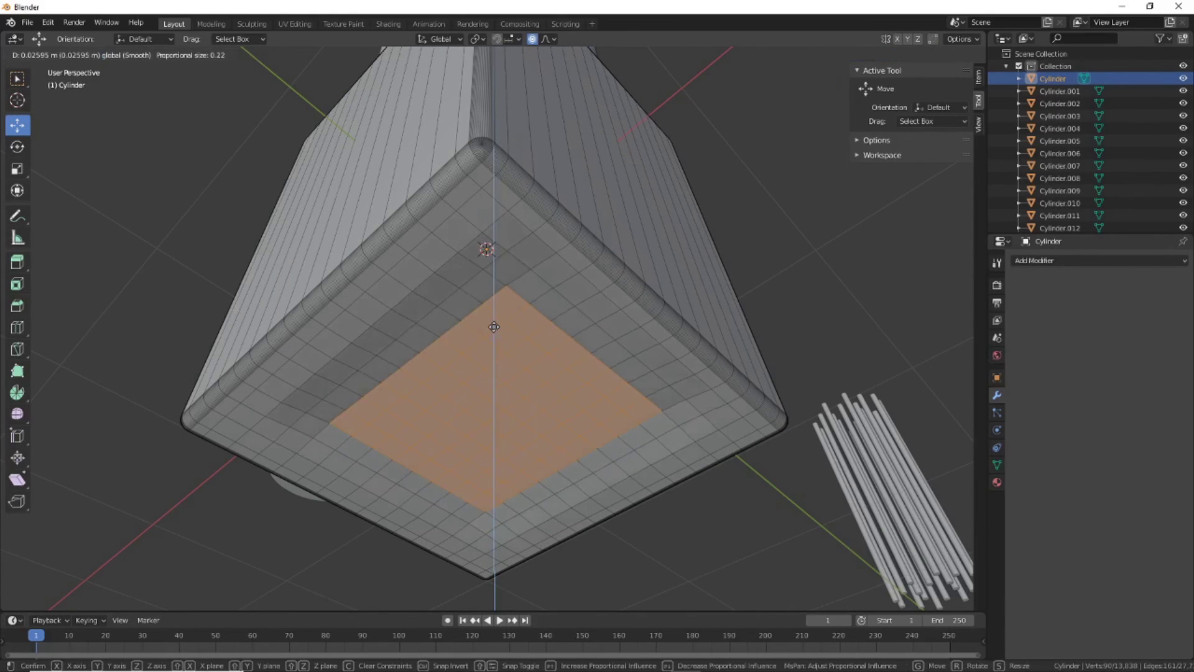
left_click(502, 310)
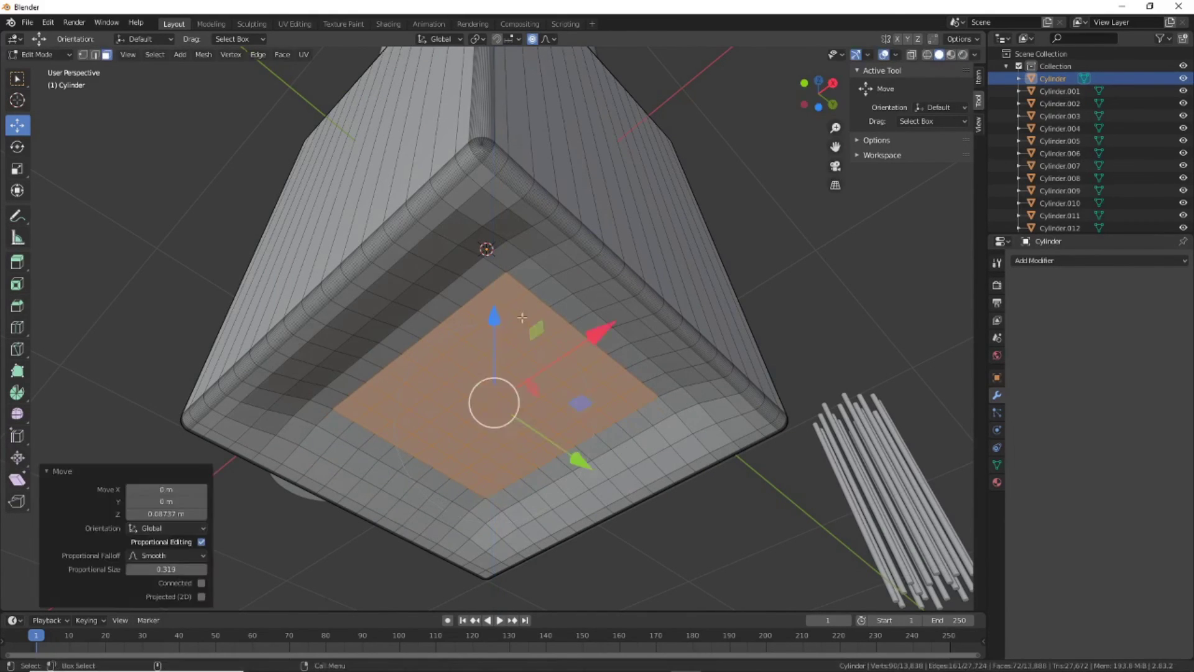
scroll(502, 311, "down", 5)
mouse_move(733, 307)
middle_mouse_down()
mouse_move(630, 371)
mouse_move(560, 323)
middle_mouse_up()
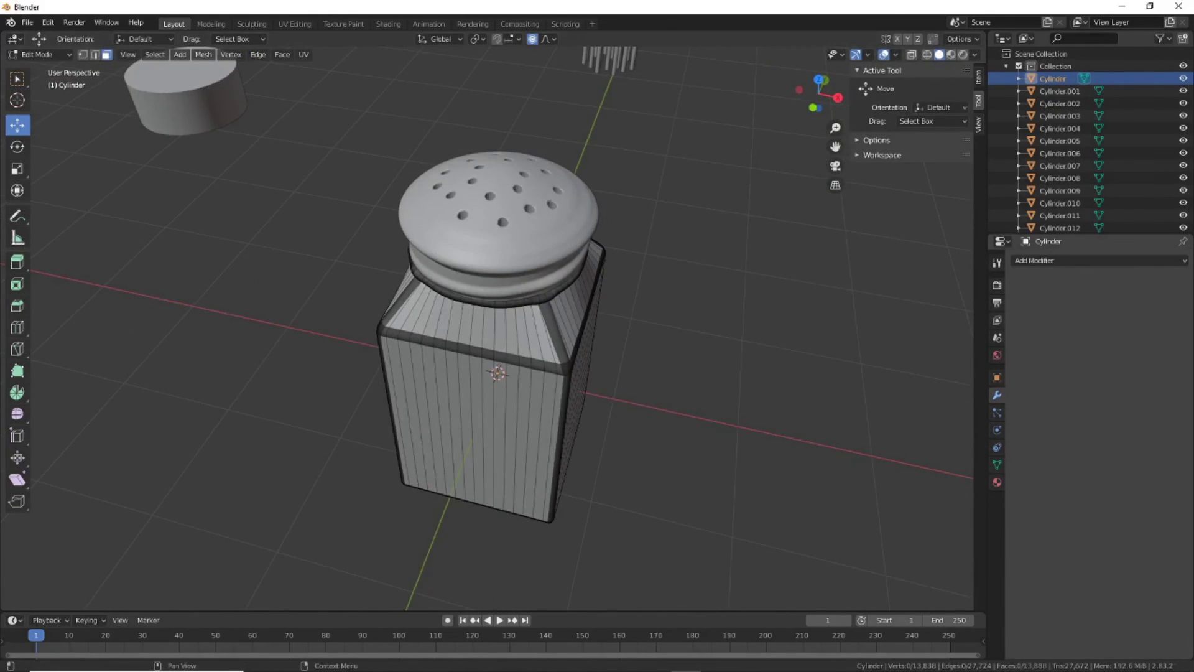